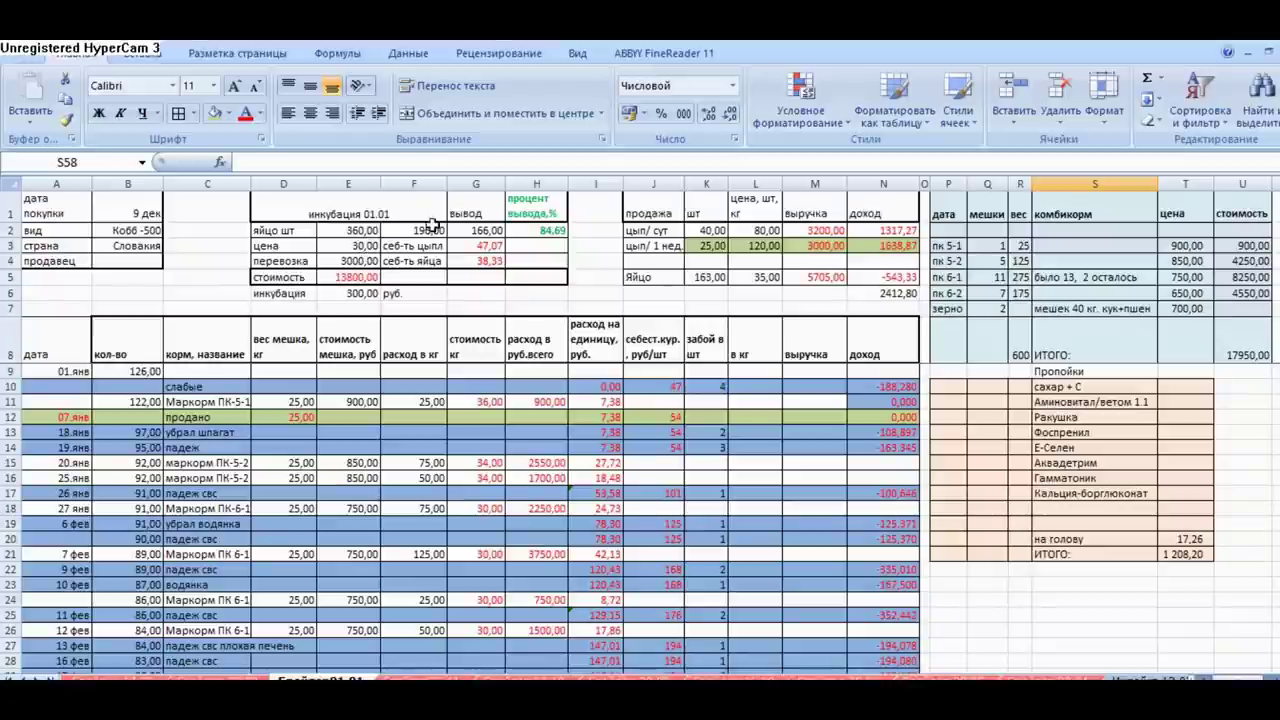
Step: Review the incubation block's cost per egg and per chick, incubated and hatched counts, and hatch percentage, including the formulas
click(492, 260)
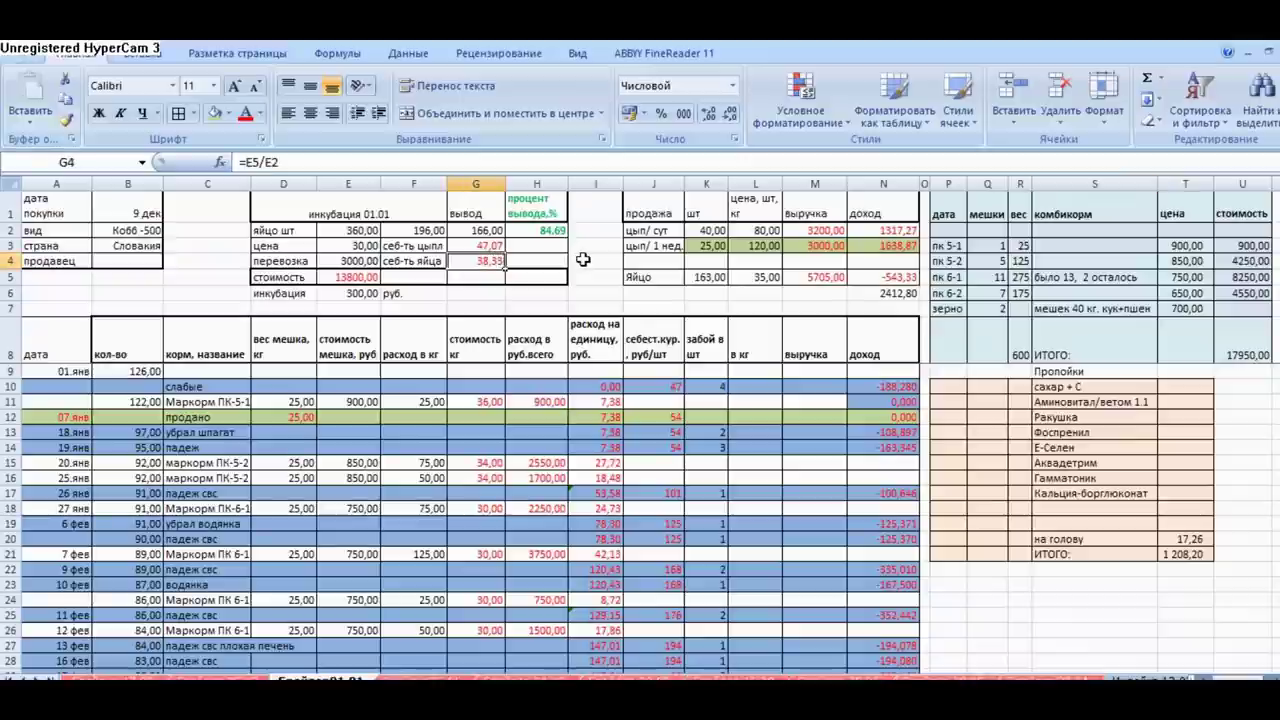
click(487, 245)
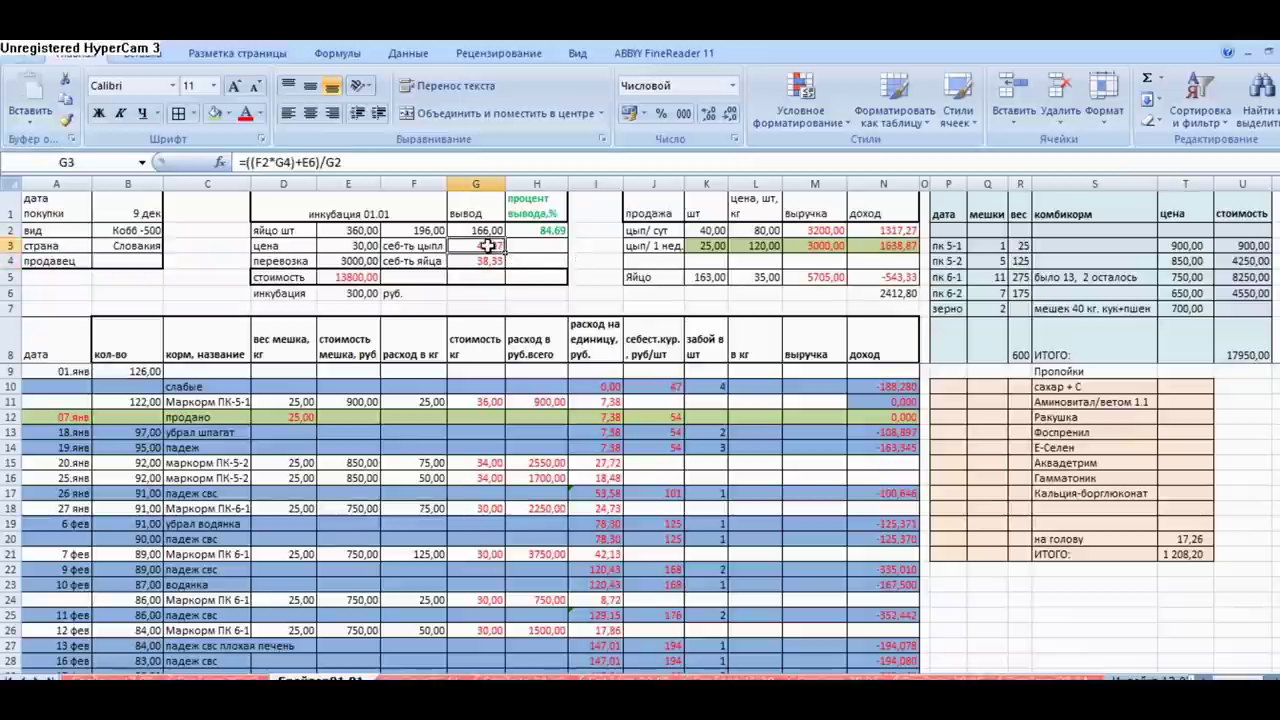
click(418, 229)
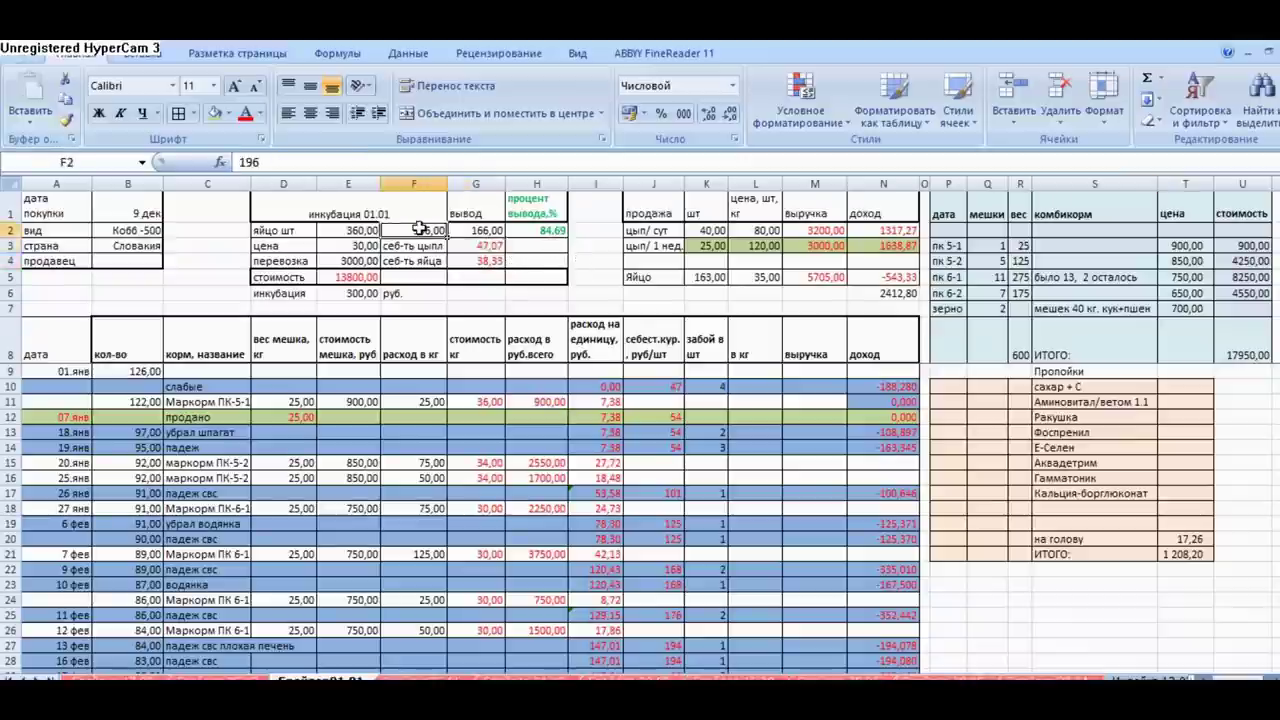
click(491, 231)
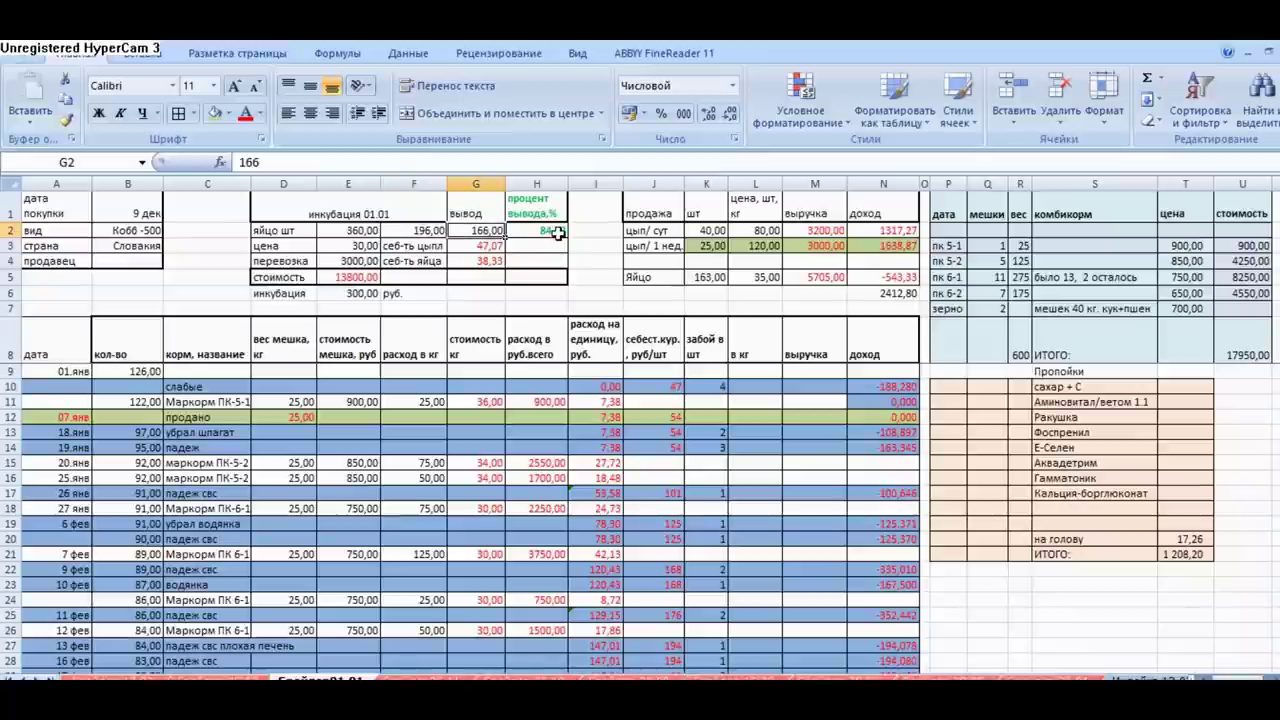
click(550, 228)
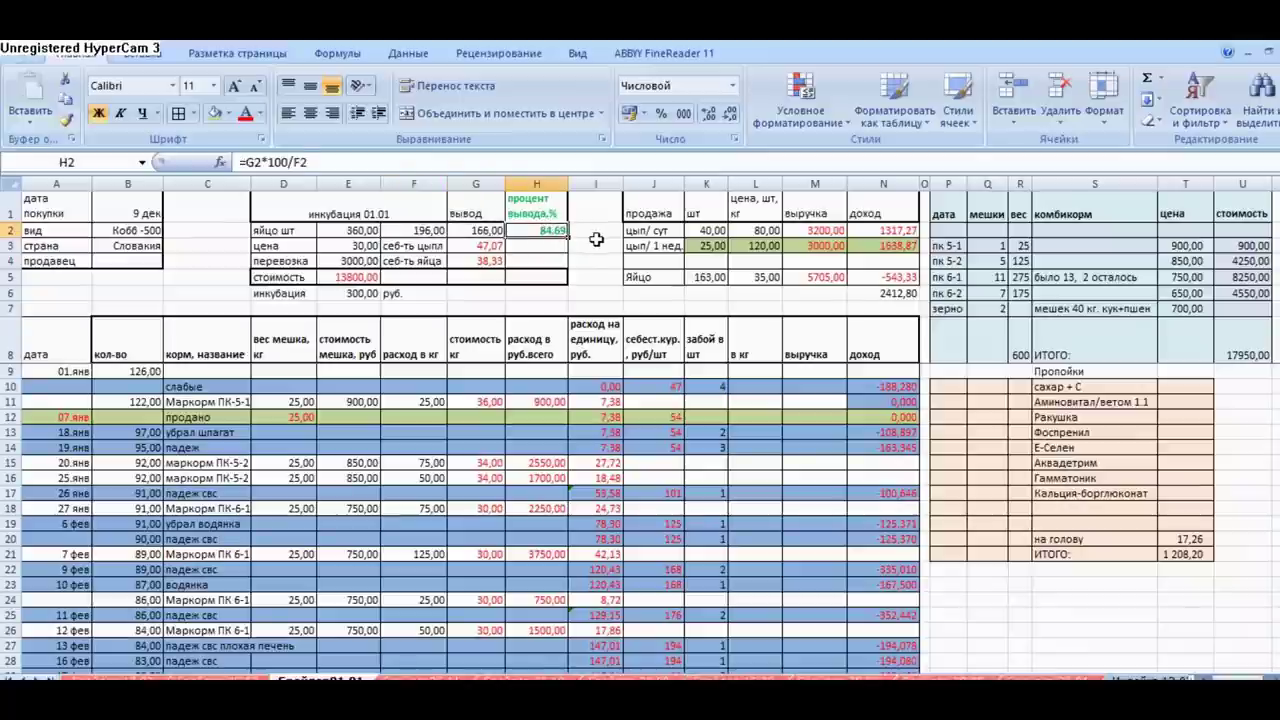
click(487, 246)
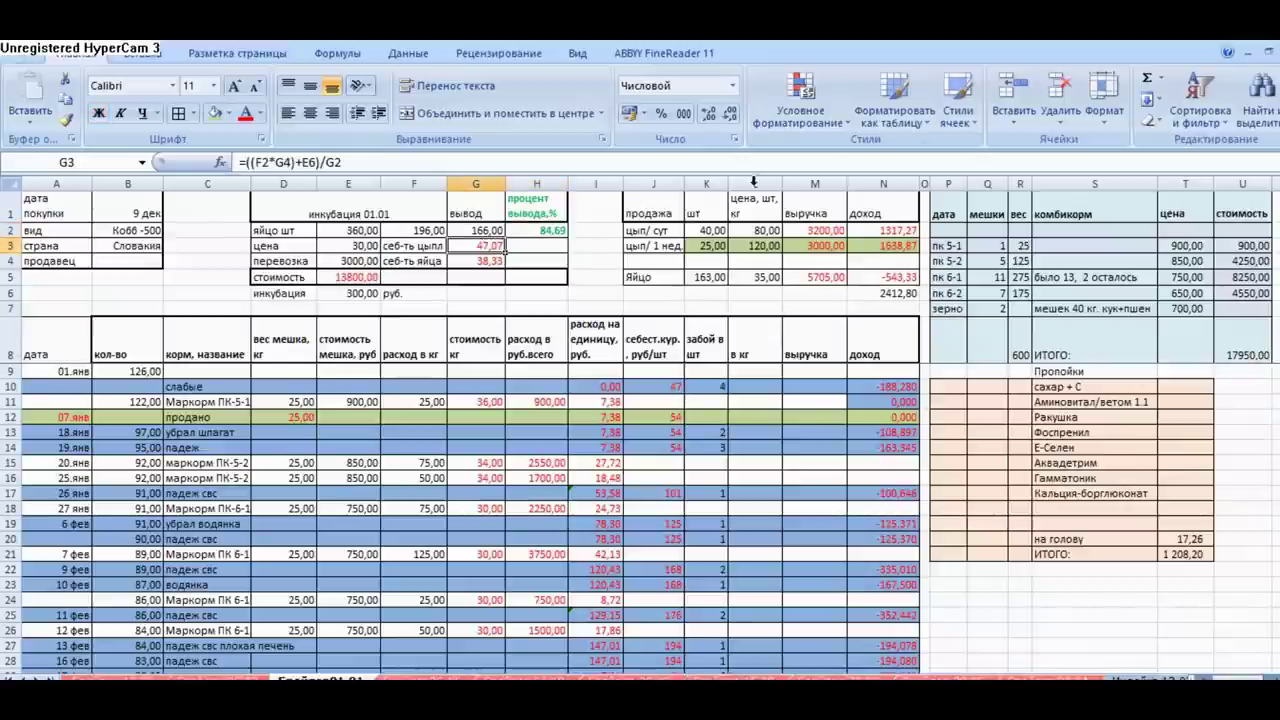
Step: Review quantity, price and income for the day-old and one-week-old chick sales, plus the total sales income formula
click(710, 230)
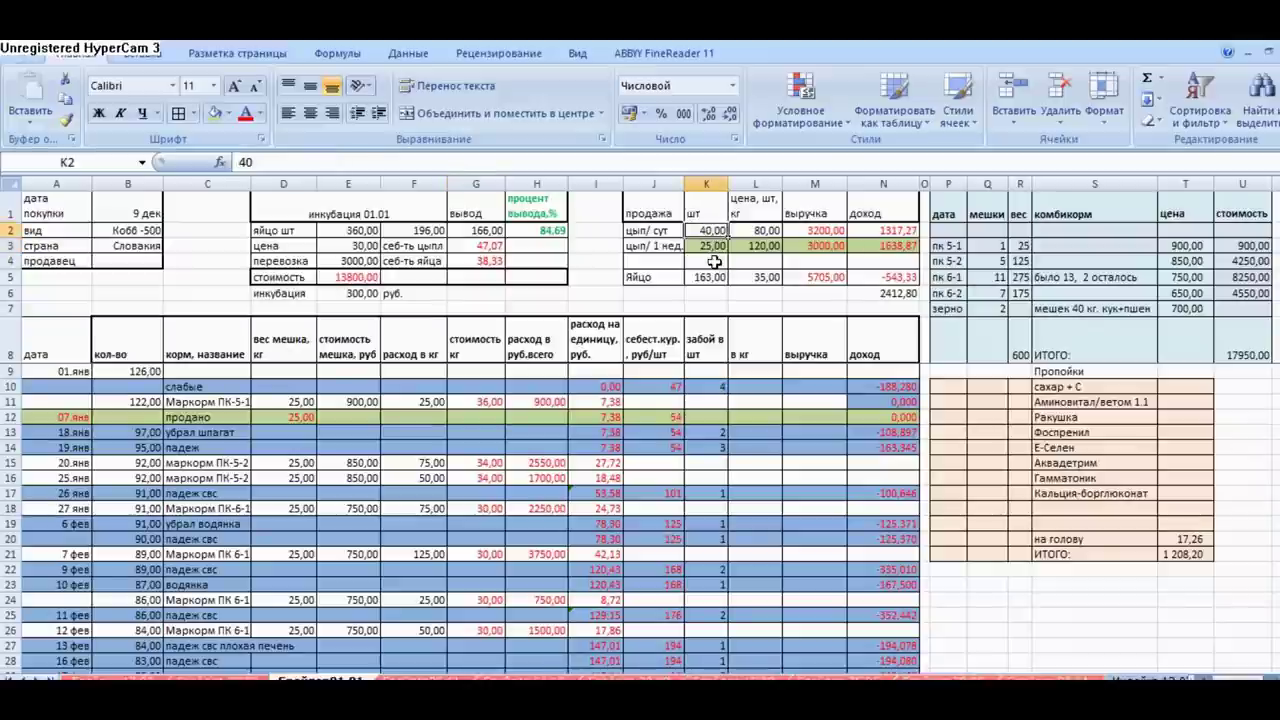
click(893, 293)
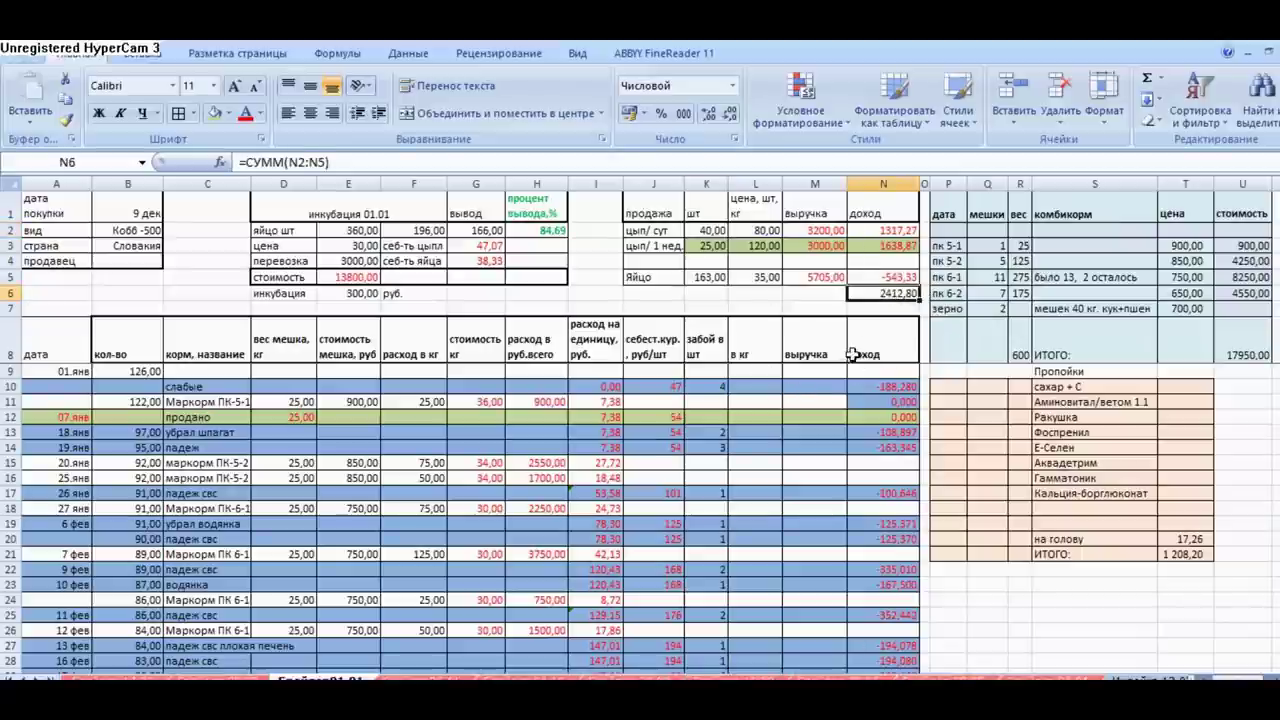
click(710, 230)
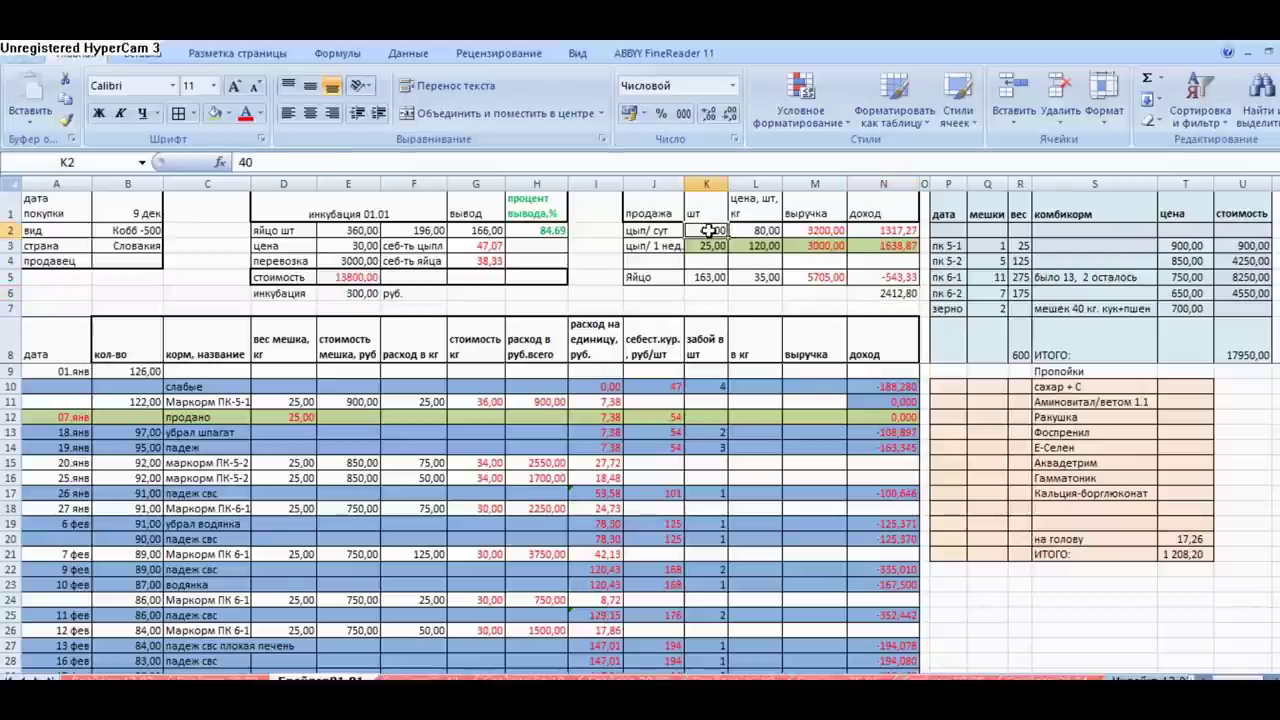
click(778, 230)
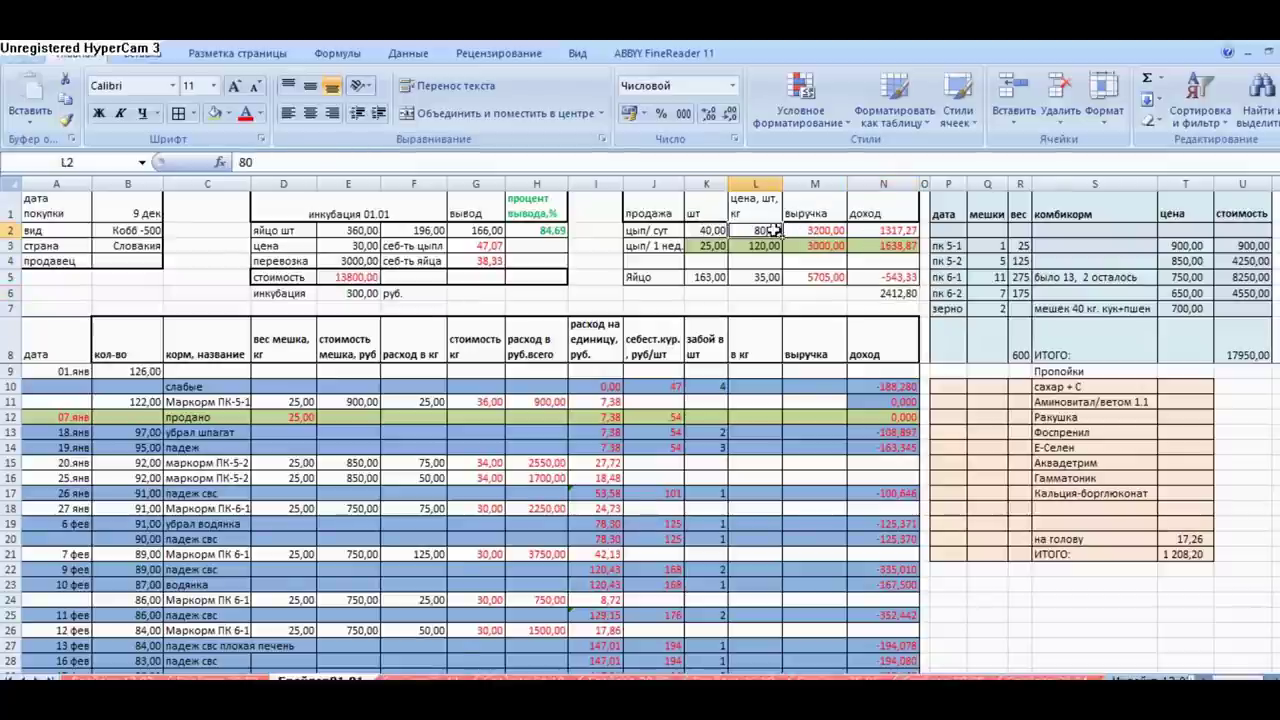
click(900, 230)
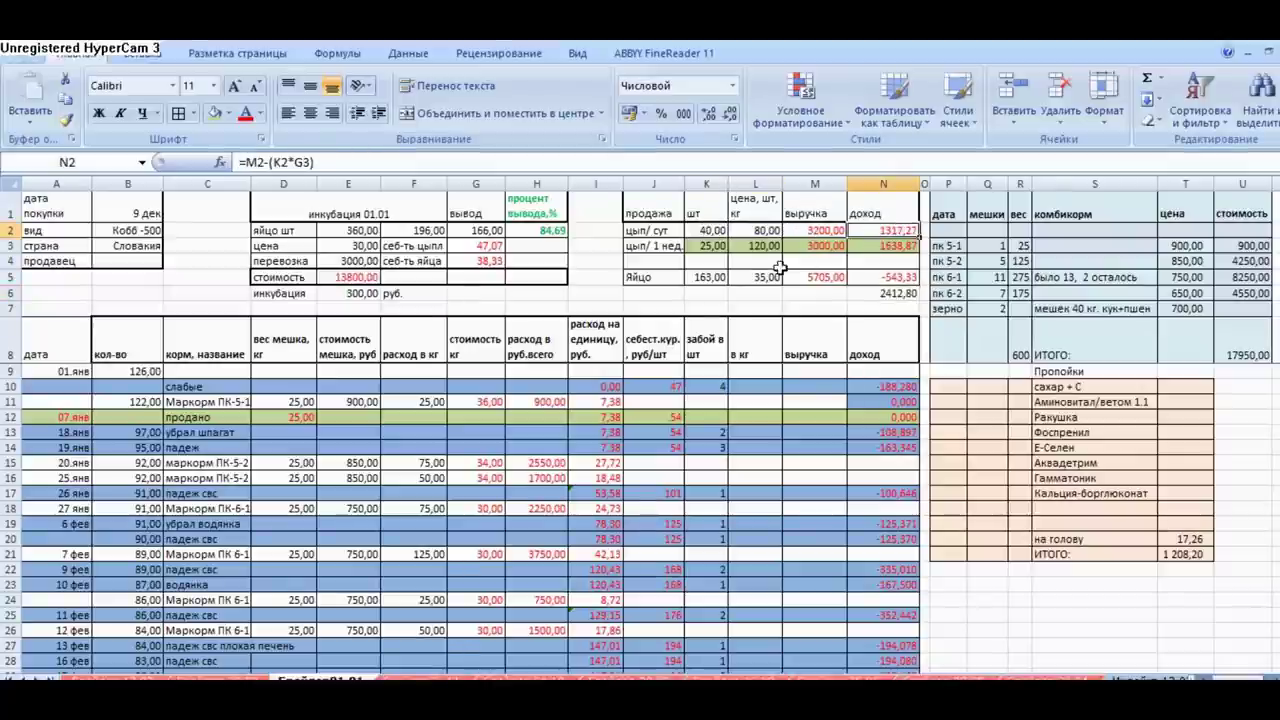
click(703, 250)
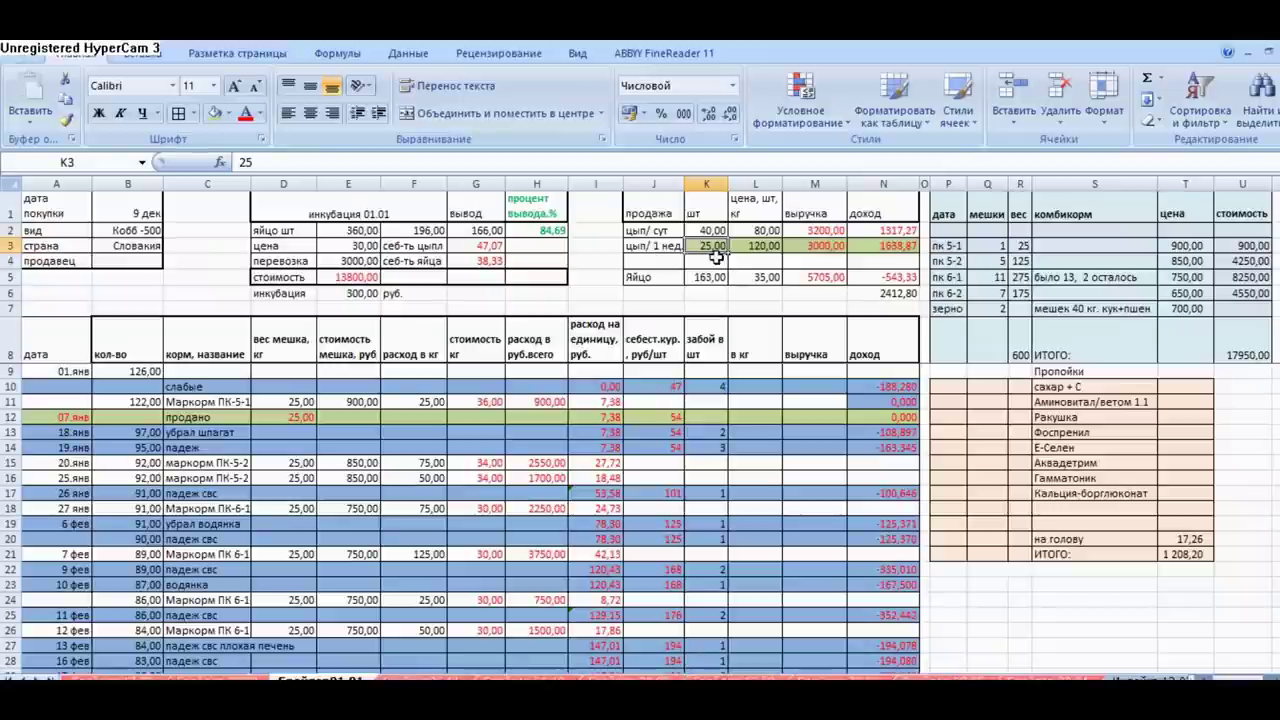
click(772, 259)
click(770, 248)
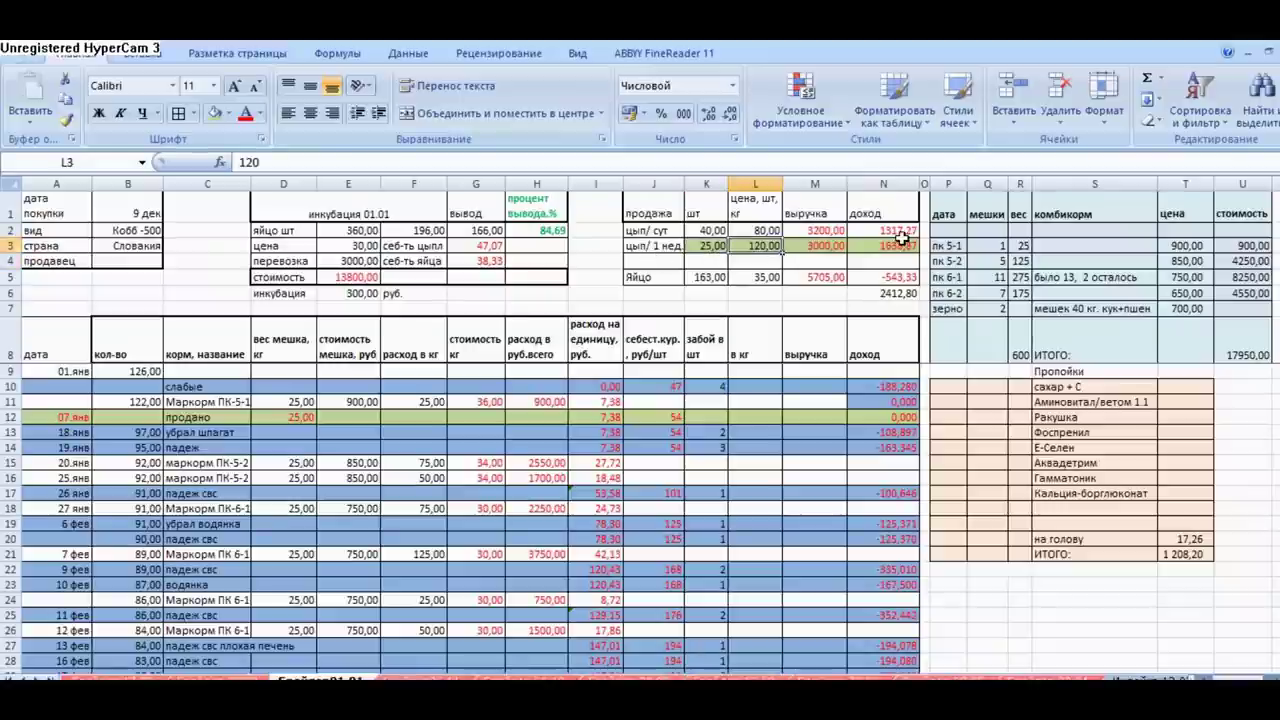
click(903, 244)
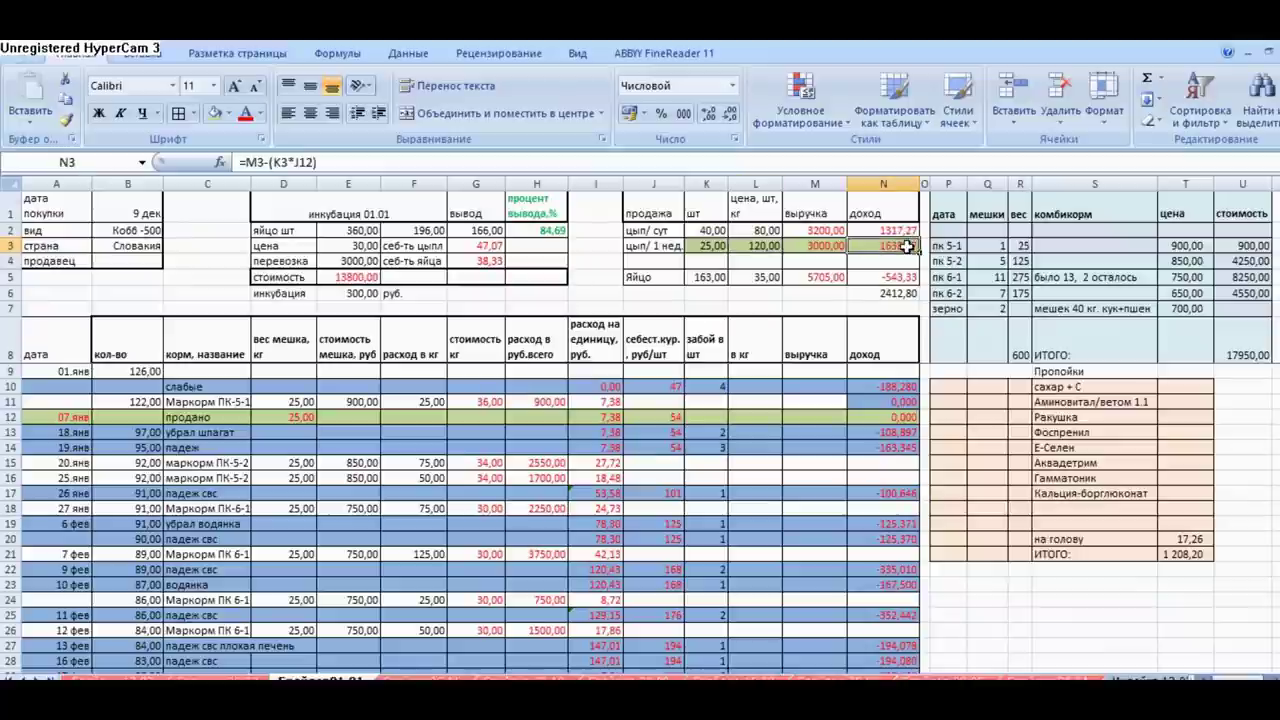
Step: Examine the egg sale's quantity, price and income against the cost per egg, and the total sales income
click(704, 278)
click(892, 279)
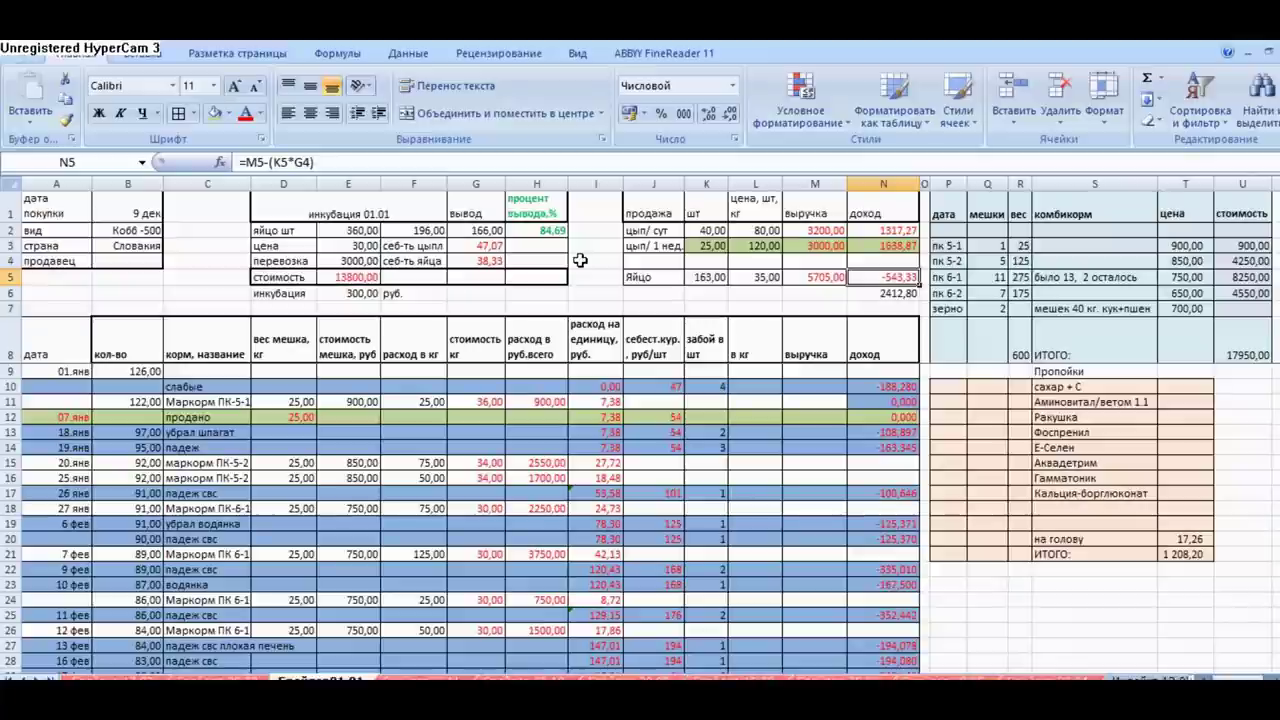
click(765, 276)
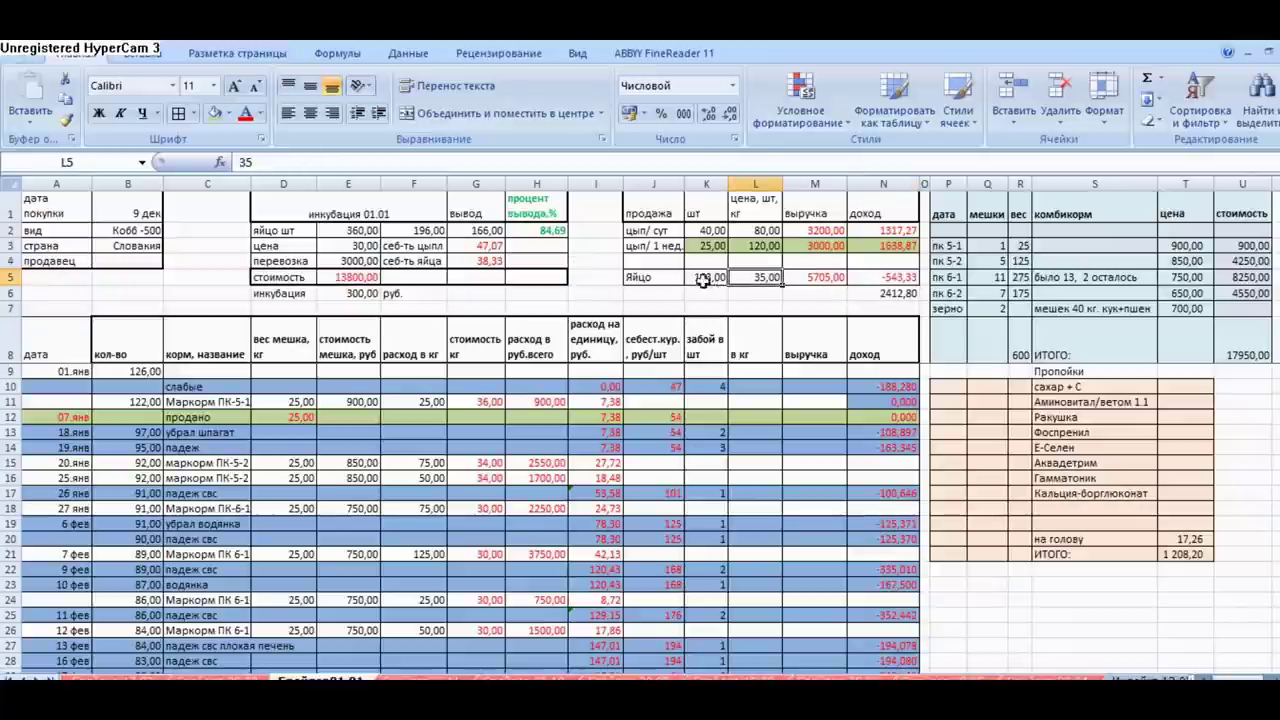
click(488, 260)
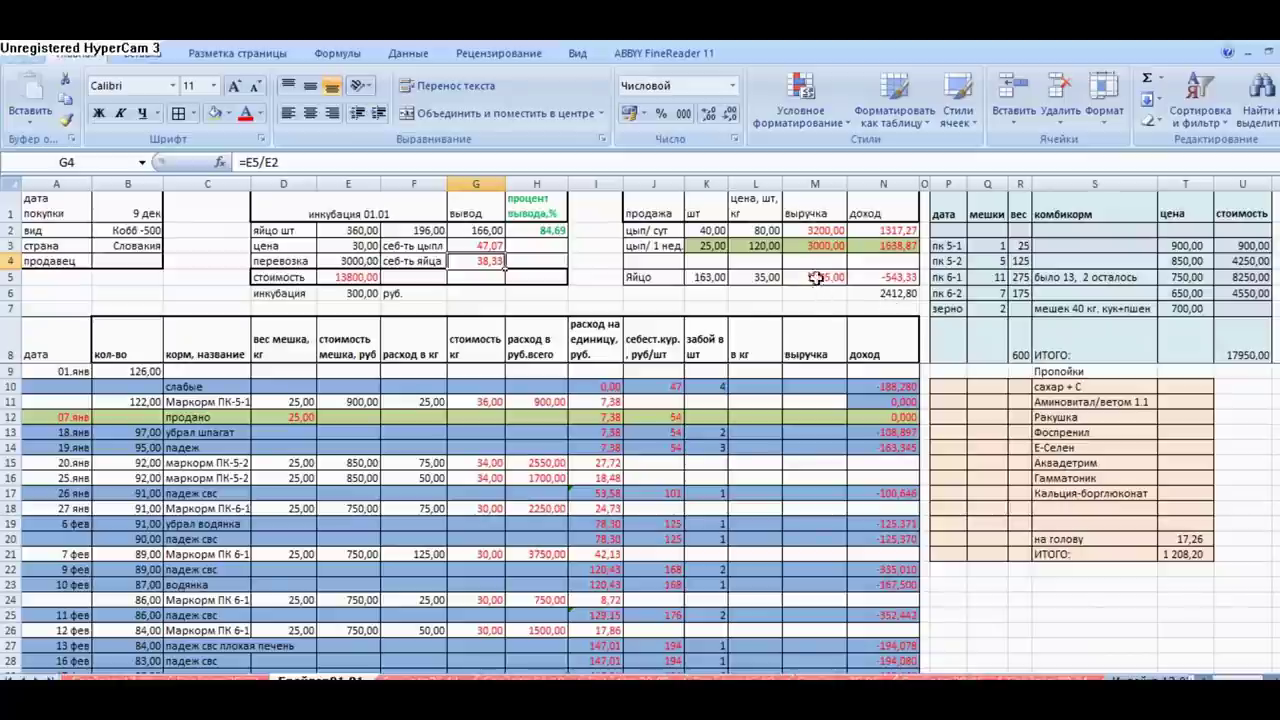
click(772, 279)
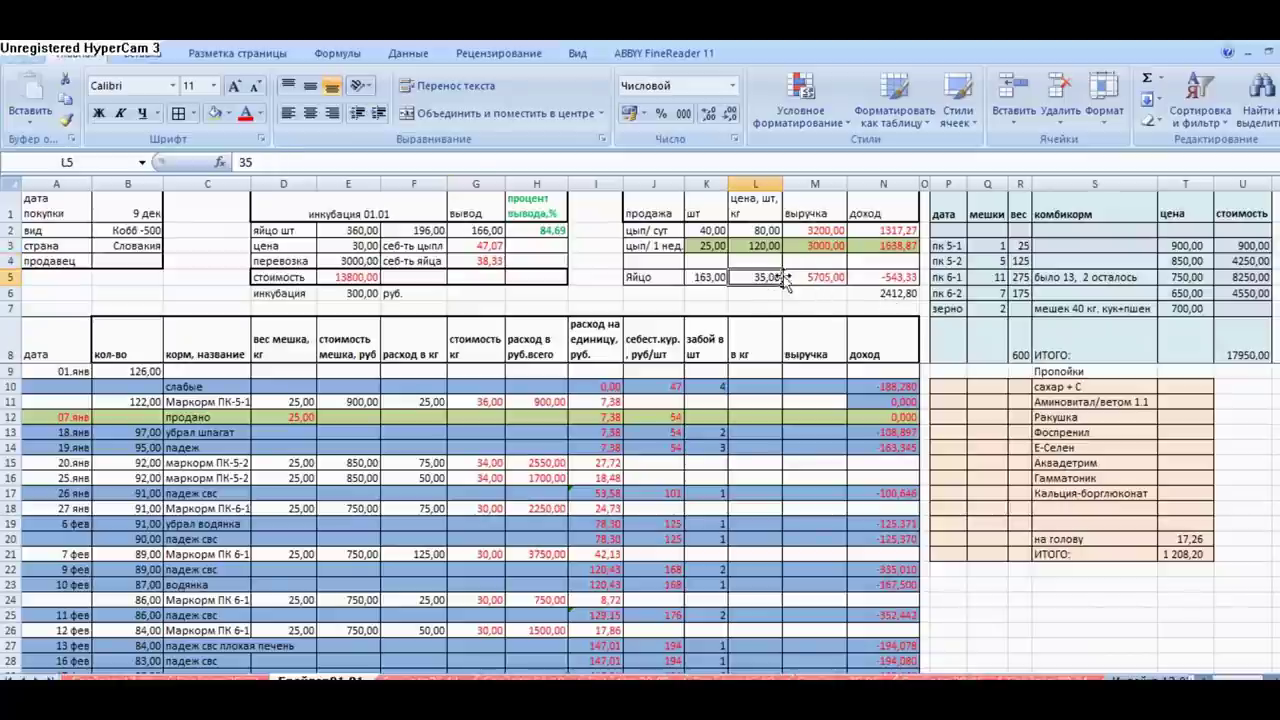
click(911, 293)
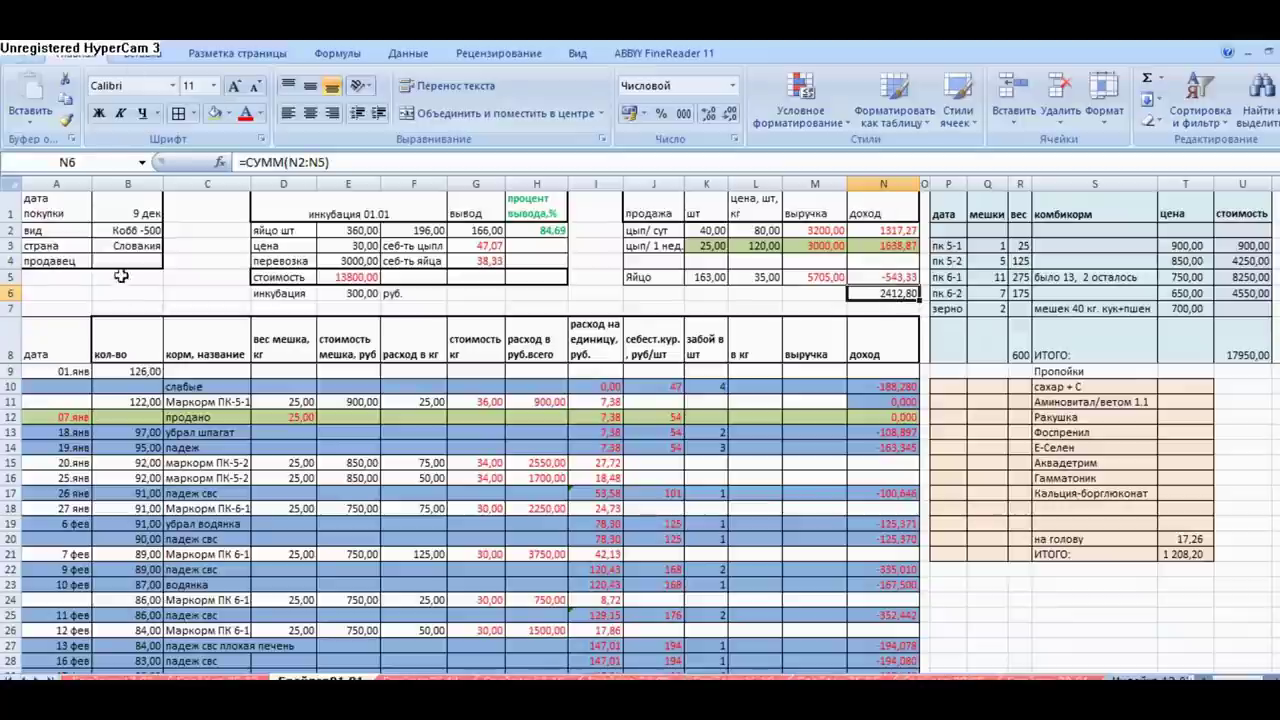
Step: Examine the starting flock count, the count after removing the weak chicks, and the first dated loss entry
click(150, 371)
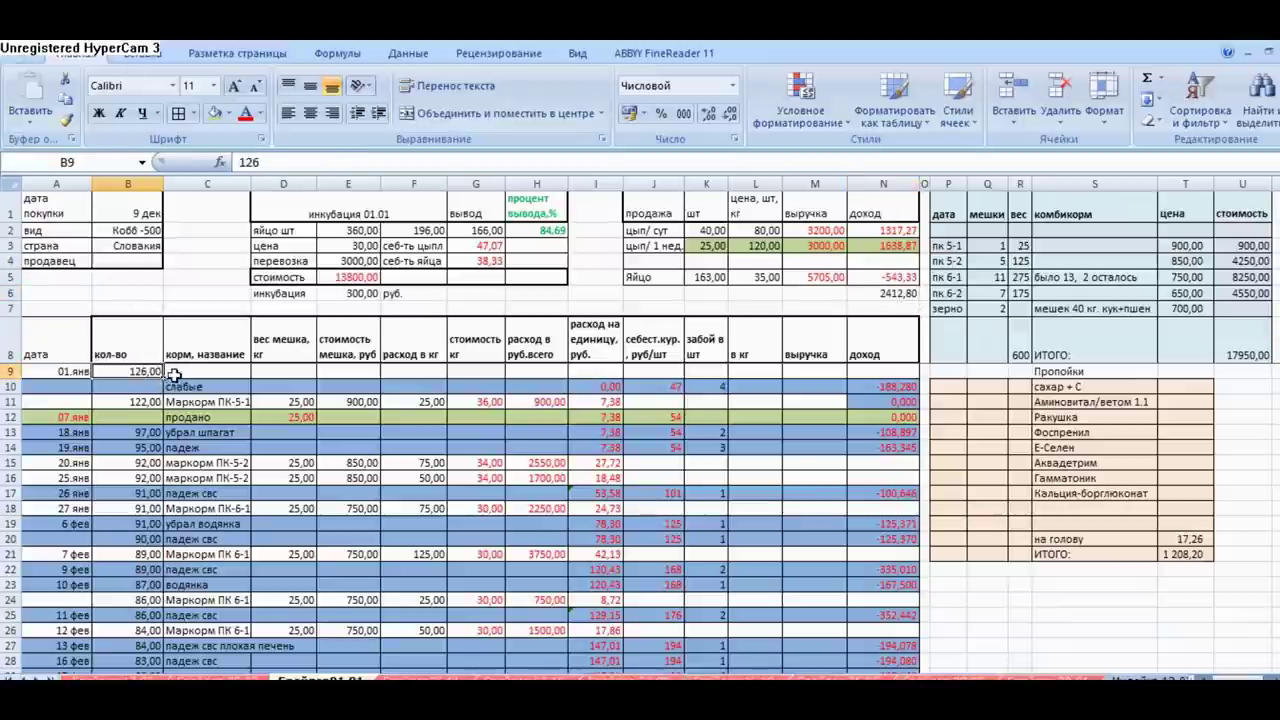
click(152, 404)
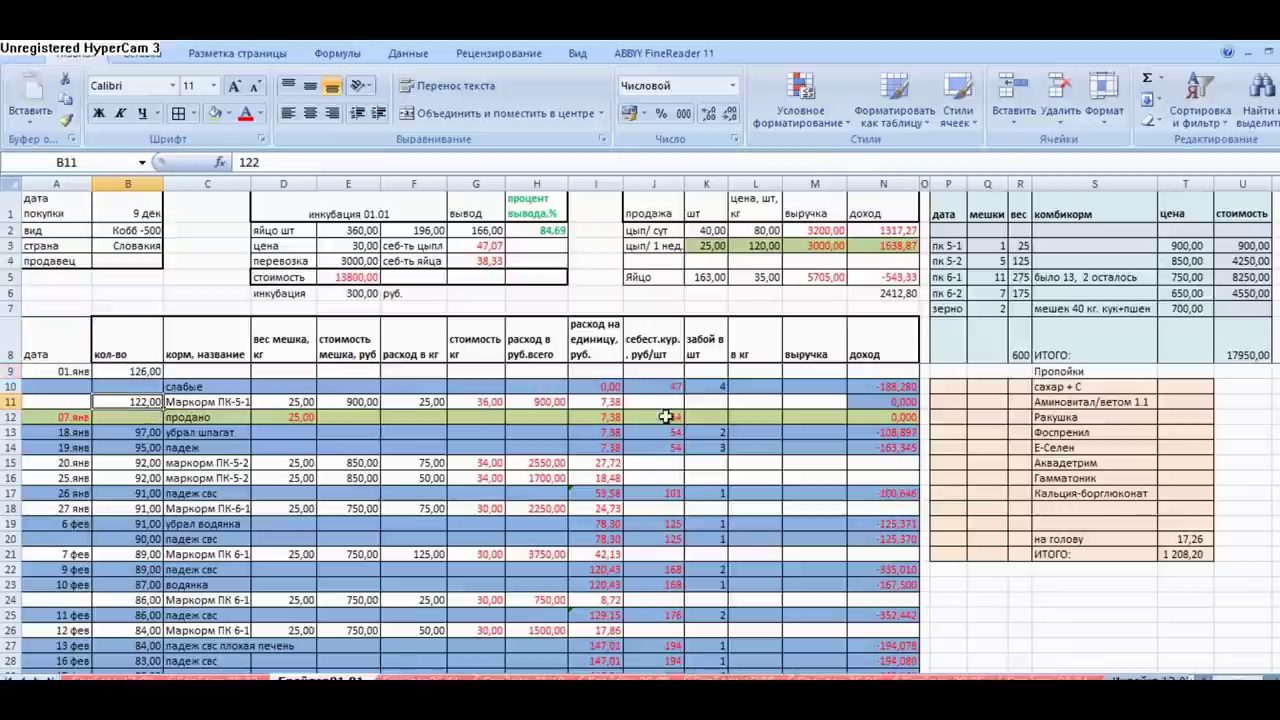
click(716, 390)
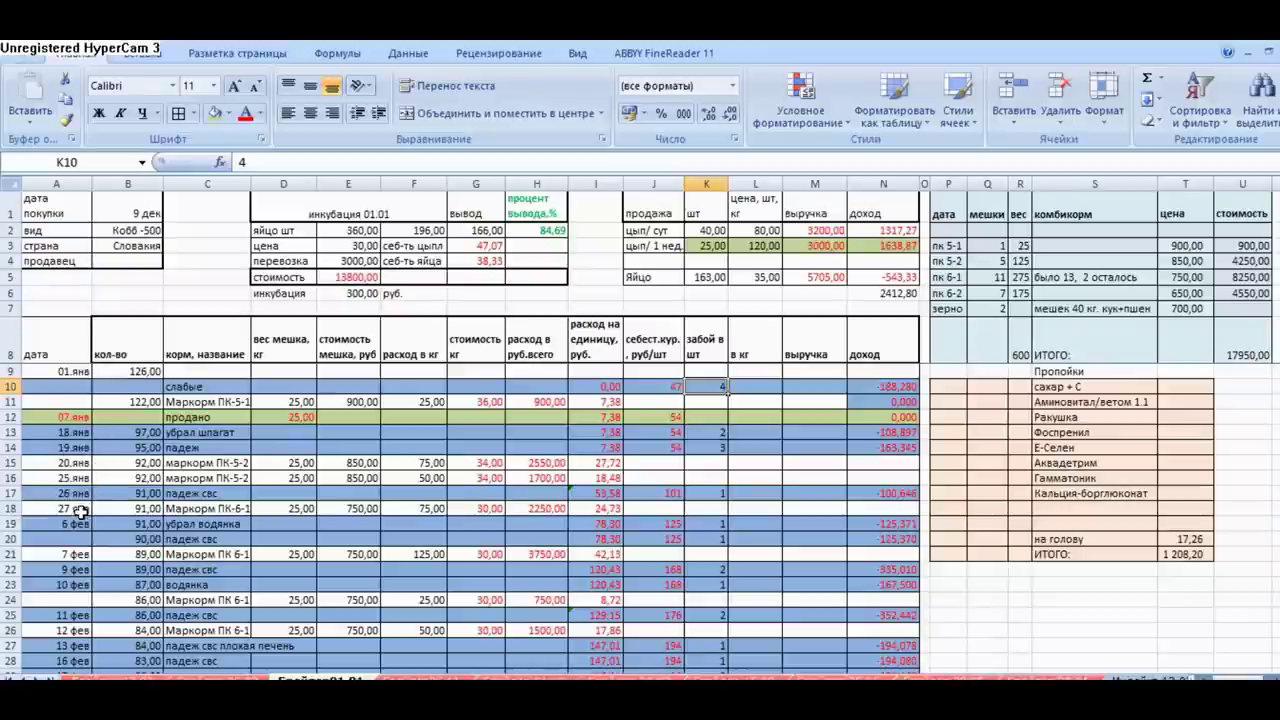
click(70, 432)
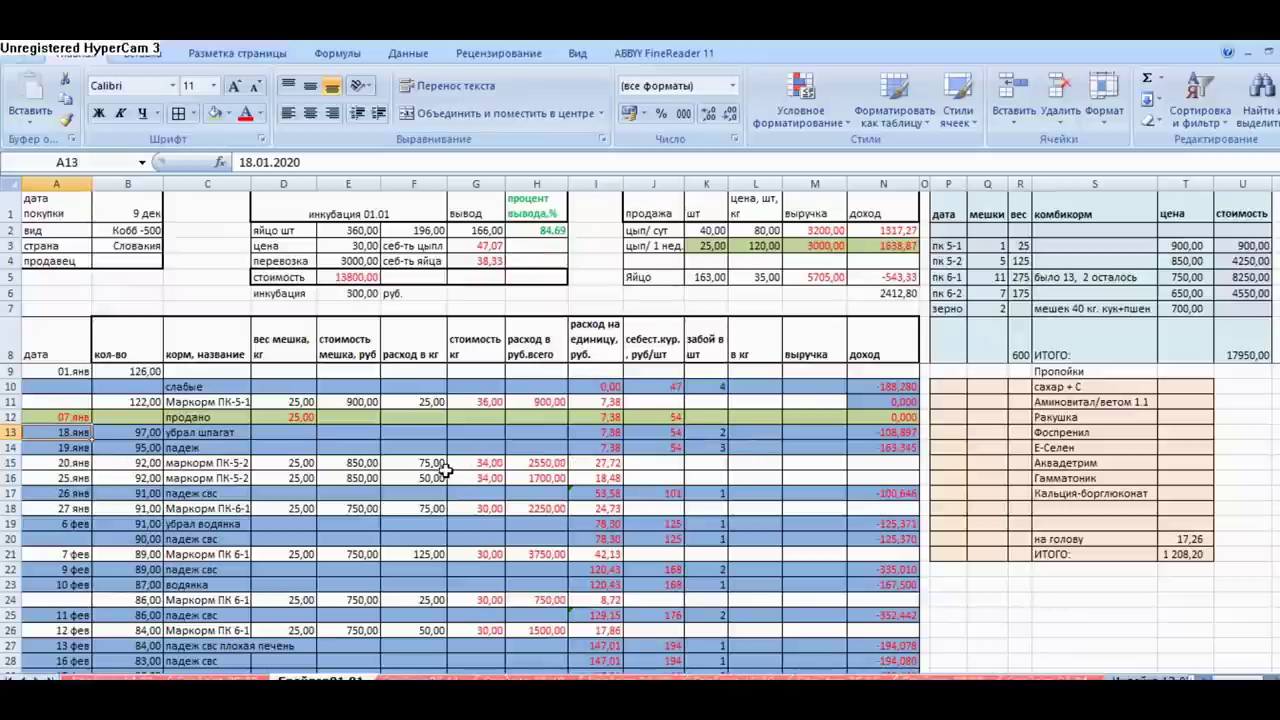
Step: Trace the Маркорм ПК-5-1 feed row from flock count through bag weight, cost and per-bird expense to the sold chicks' unit cost
click(140, 396)
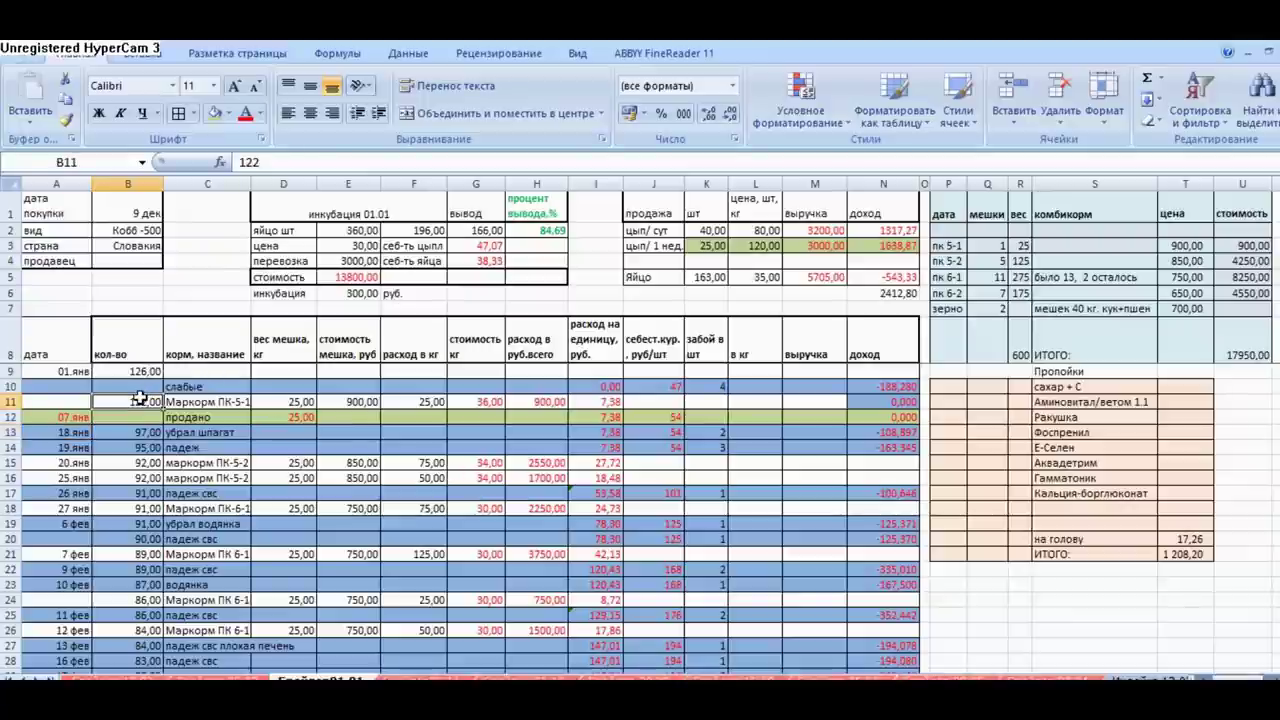
click(243, 401)
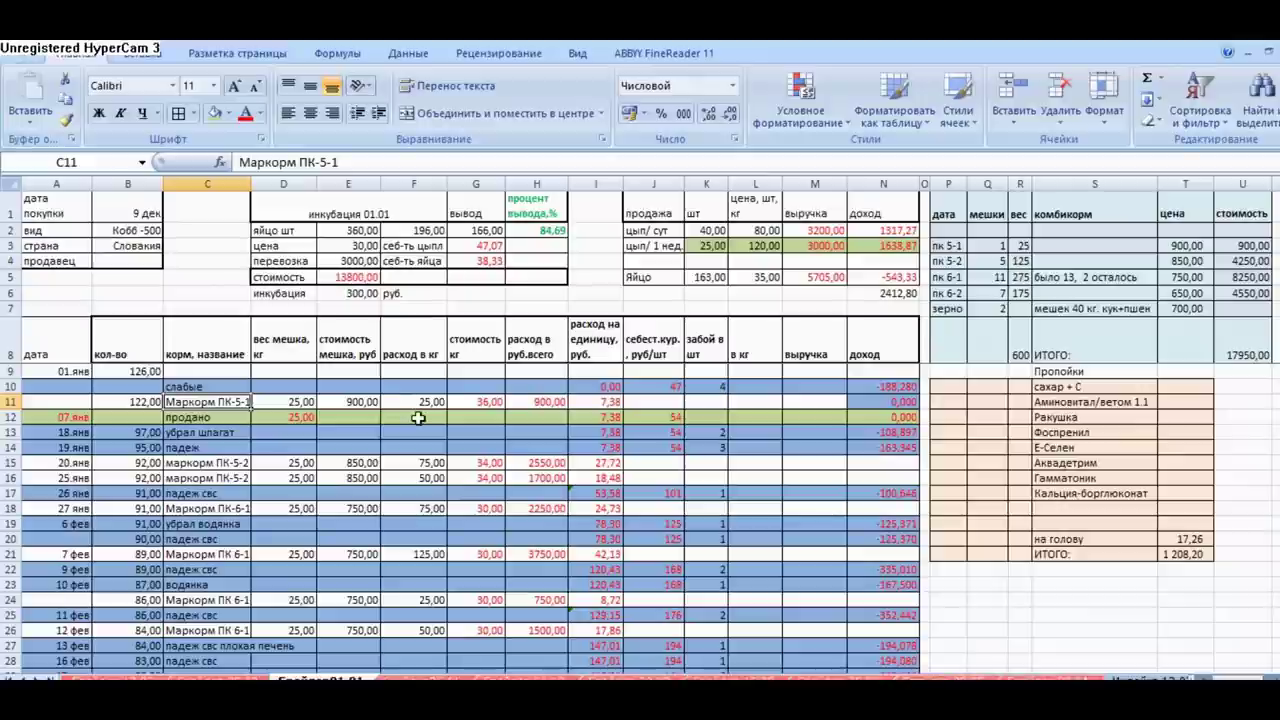
click(307, 400)
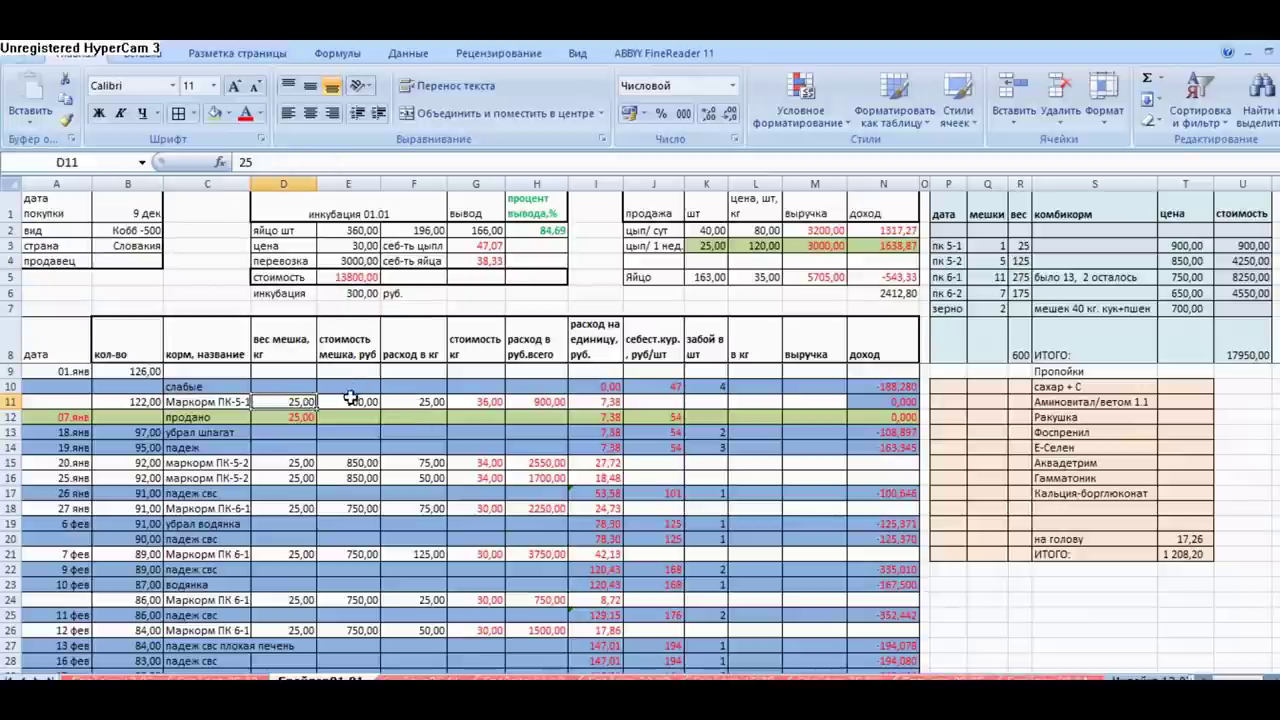
click(352, 400)
click(435, 401)
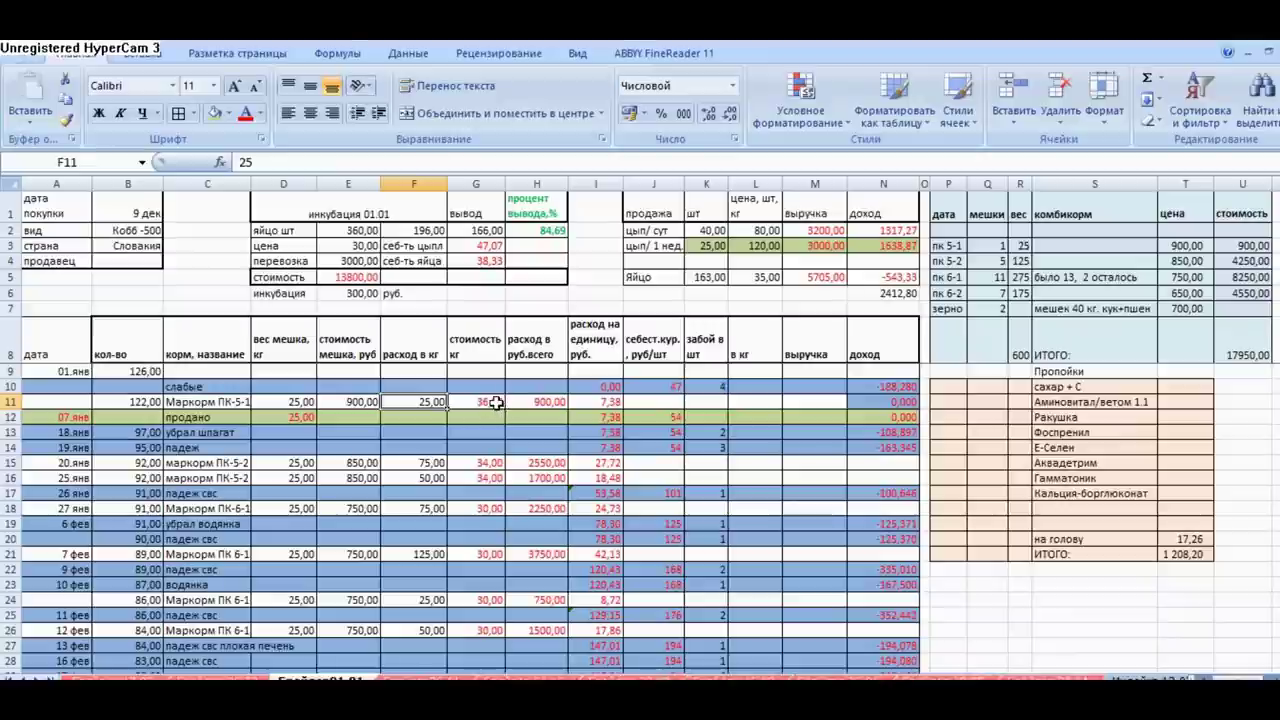
click(494, 402)
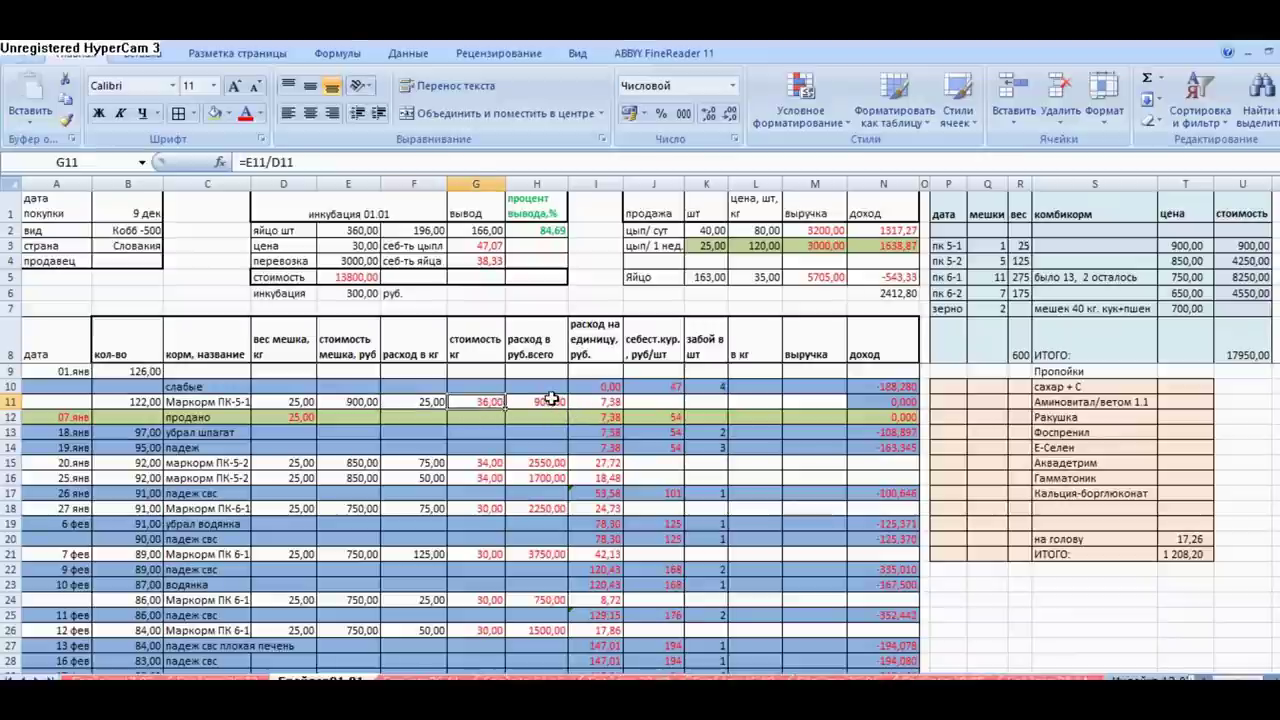
click(548, 401)
click(612, 401)
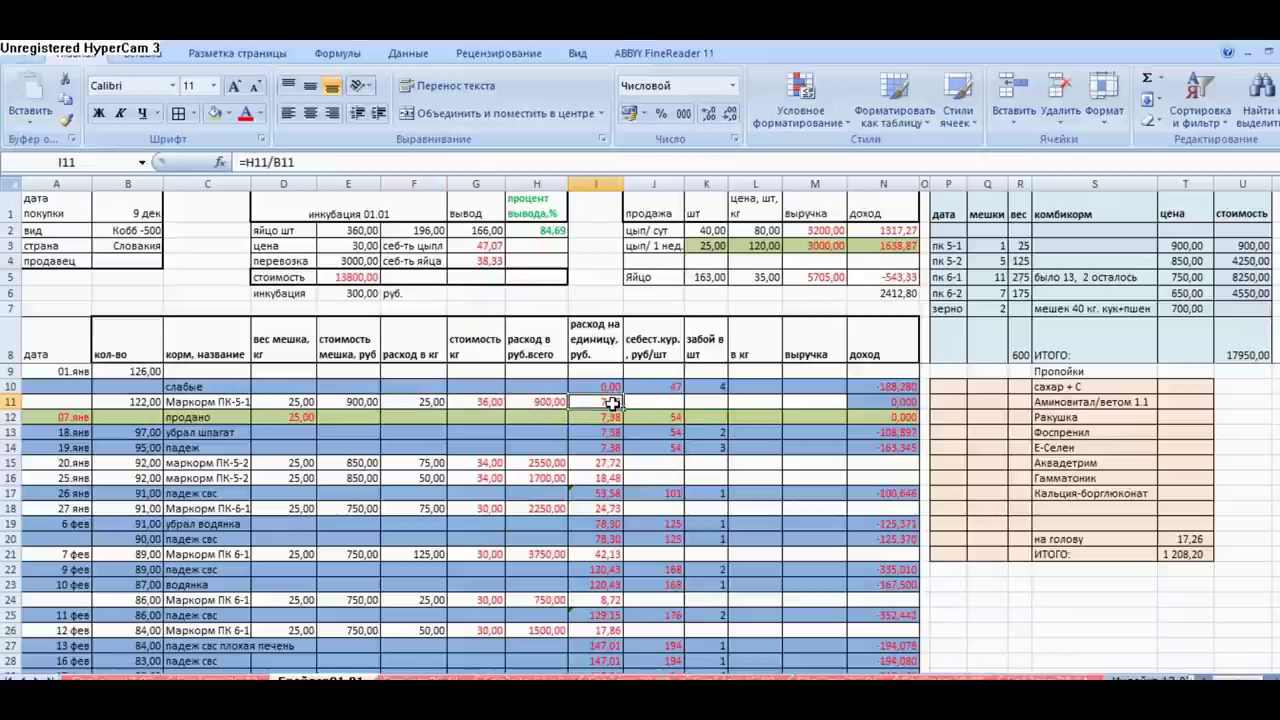
double_click(604, 418)
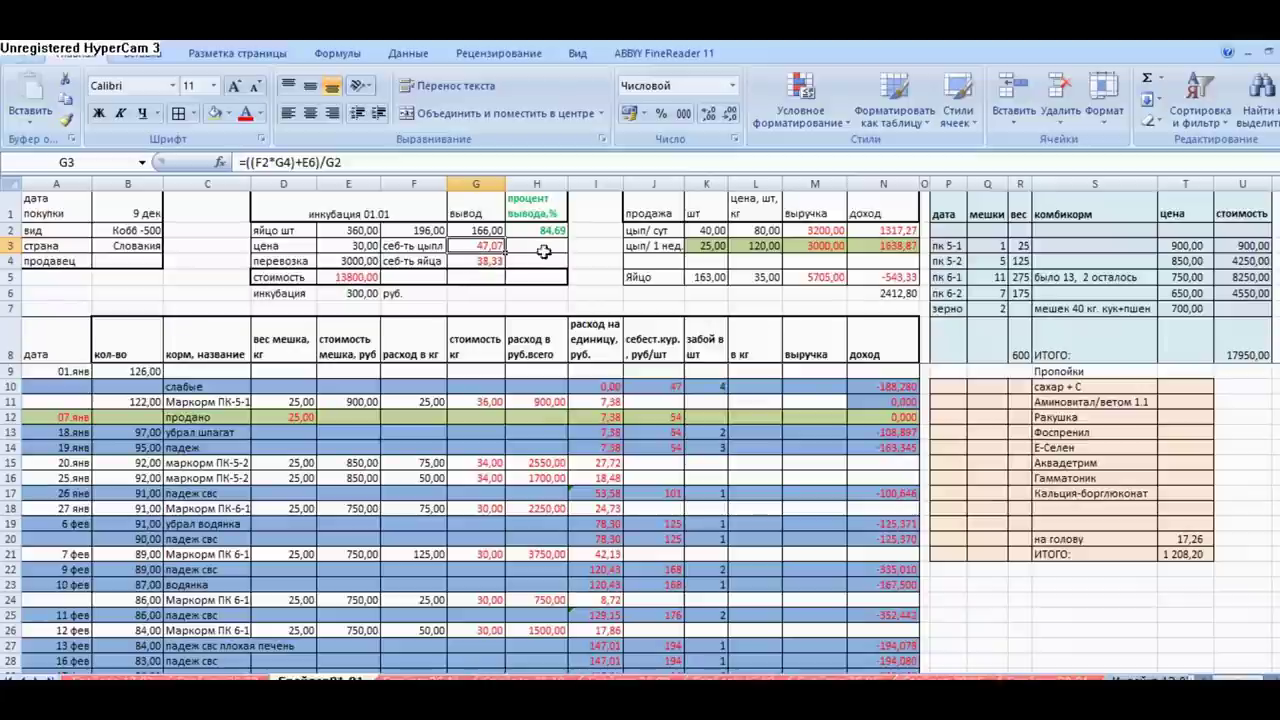
click(671, 416)
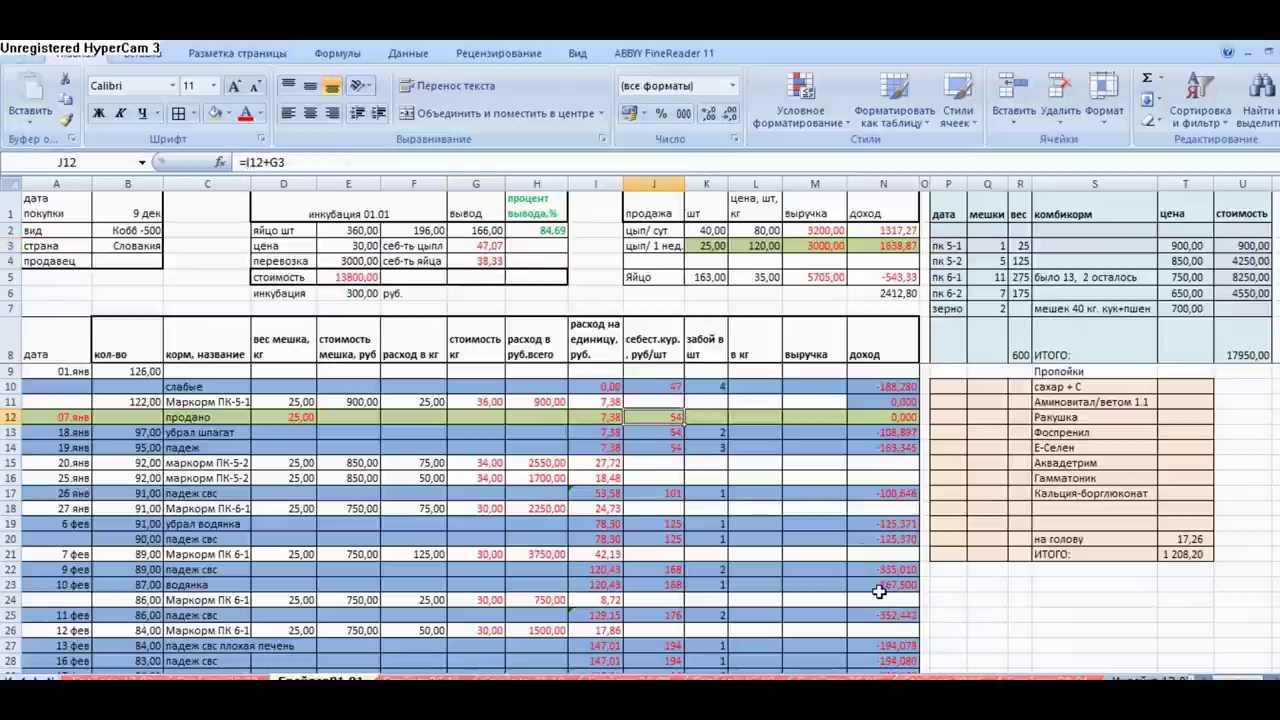
Step: Examine the dates and bird counts of the losses recorded on 18 and 19 January
click(716, 436)
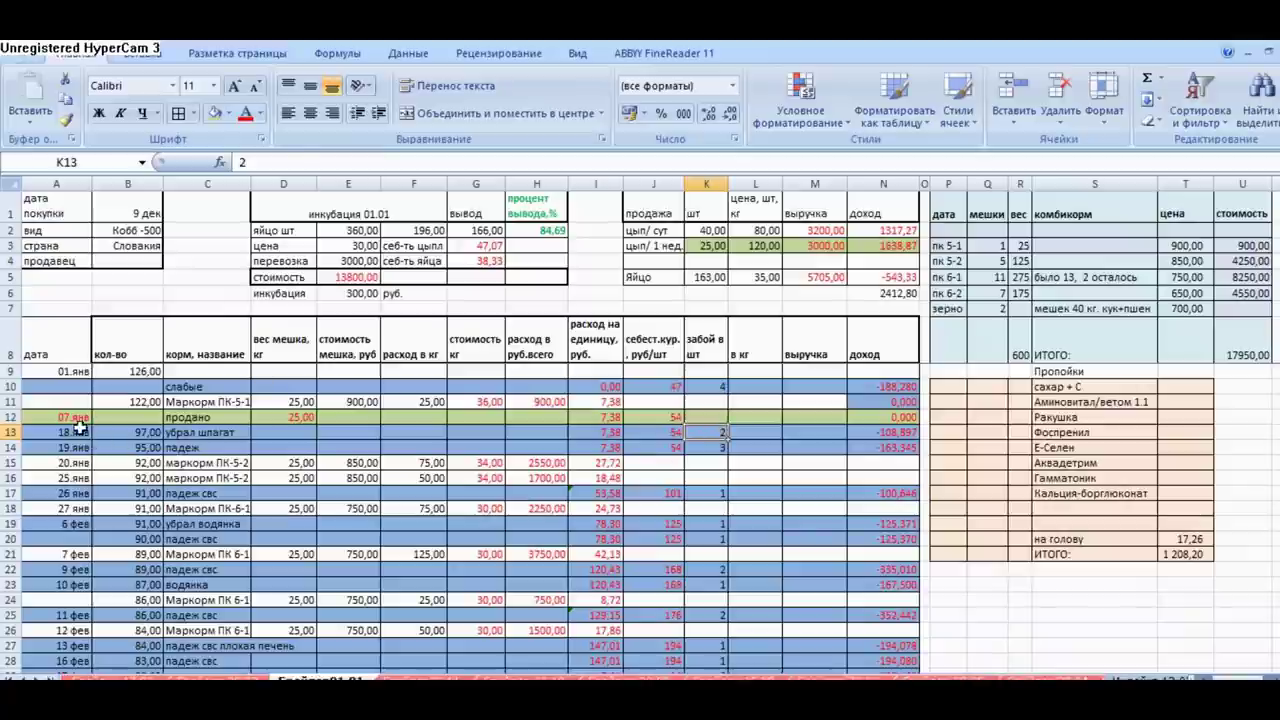
click(75, 432)
click(76, 447)
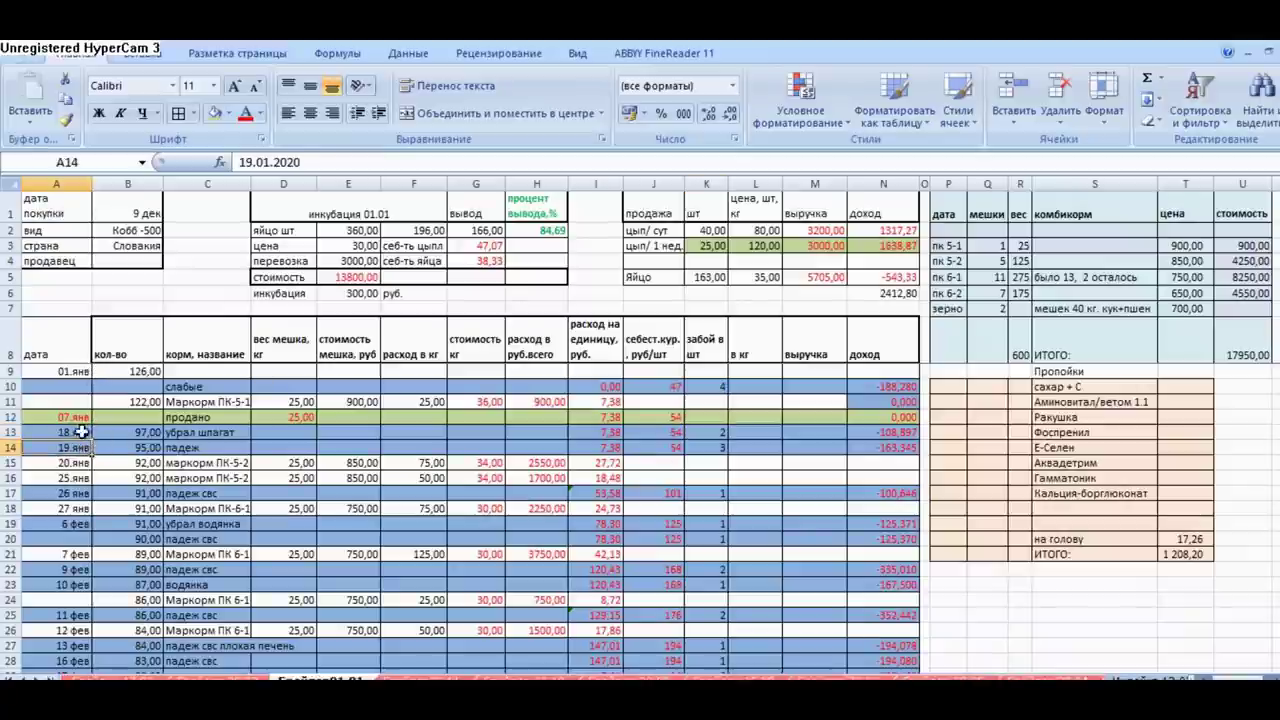
click(709, 436)
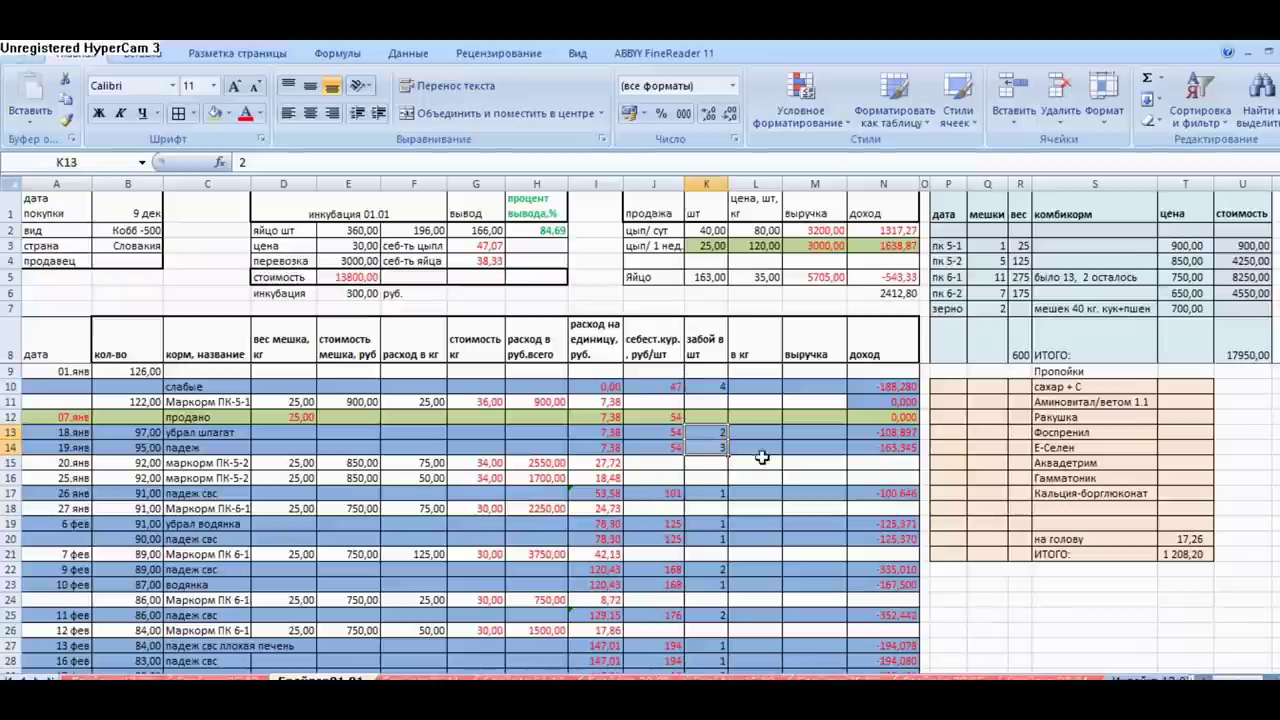
click(714, 448)
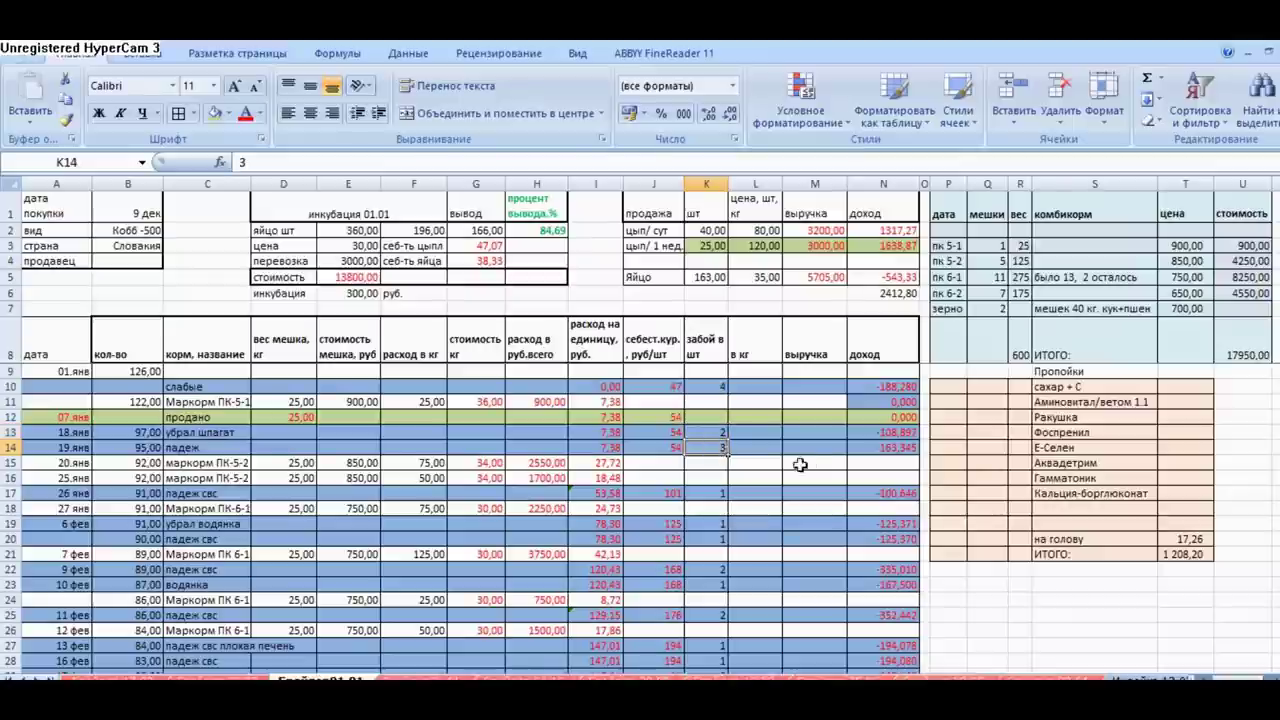
Step: Examine the income lost on 18 and 19 January, the second маркорм ПК-5-2 feed entry and the 26 January bird count
click(910, 432)
click(907, 448)
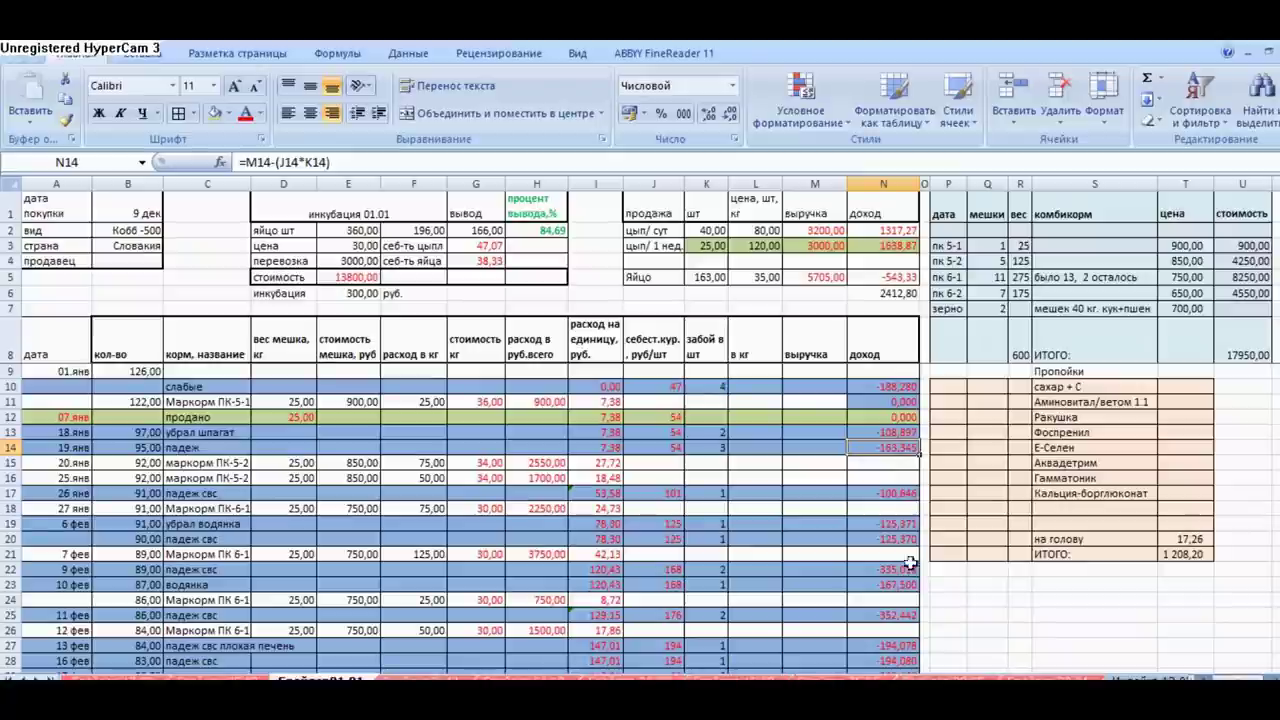
click(226, 478)
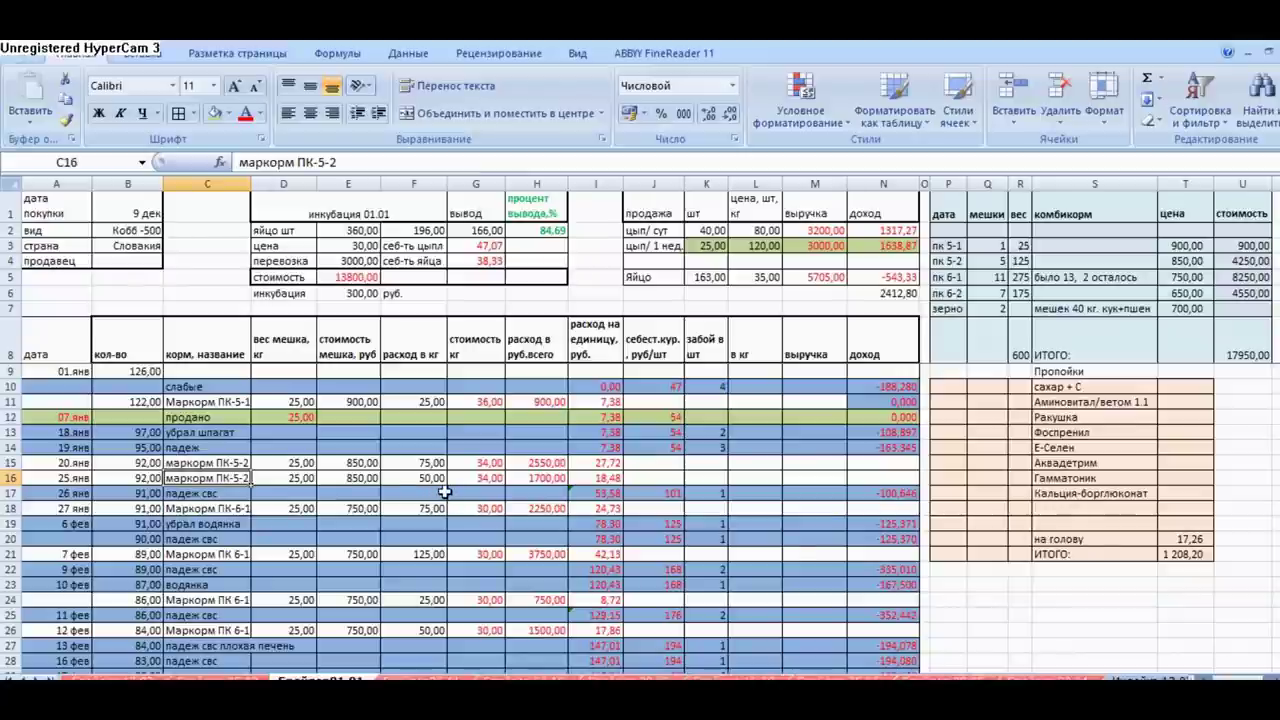
click(133, 493)
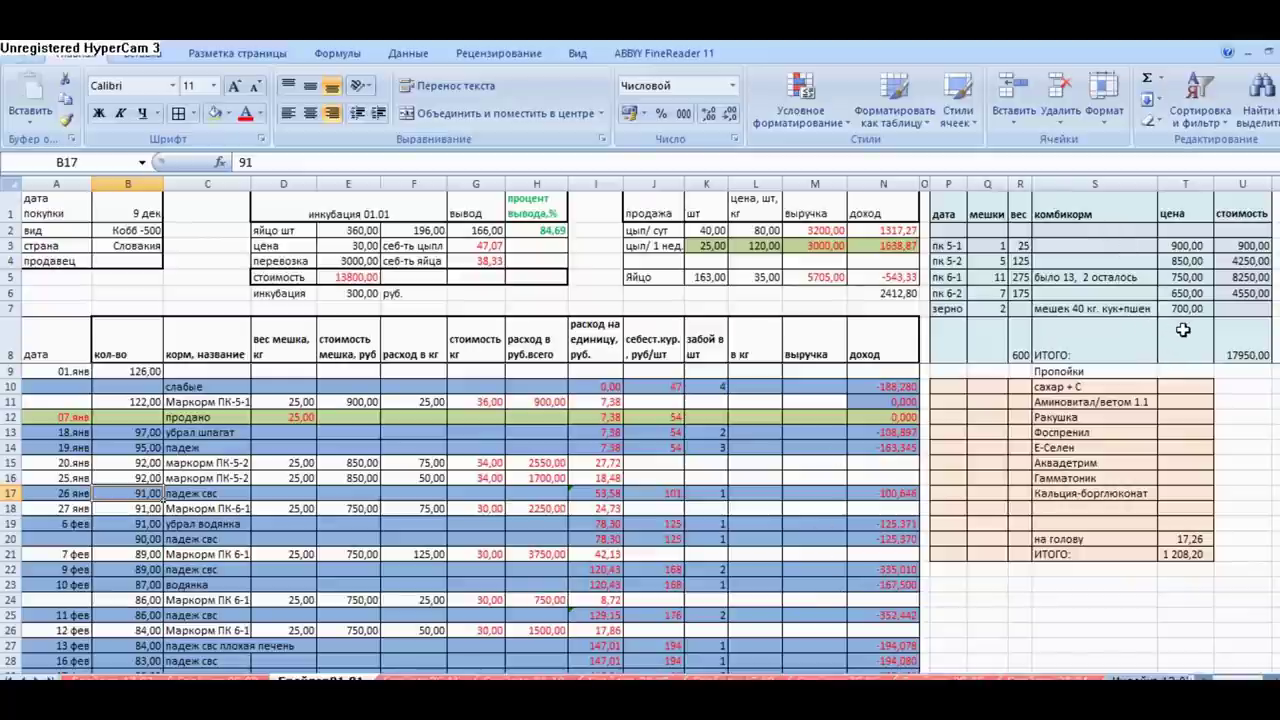
Step: Set the grain row's weight to 40 in the feed summary and fill the cost formula down into that row
click(1022, 309)
text(40)
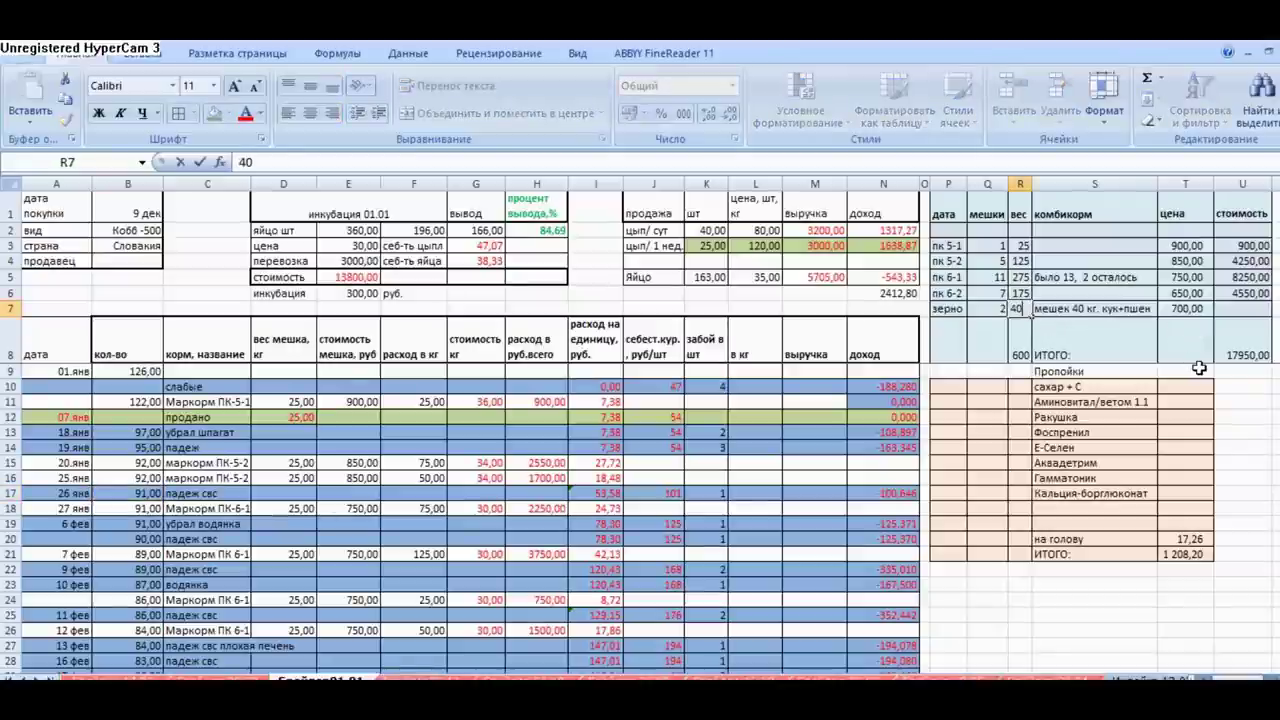
key(Return)
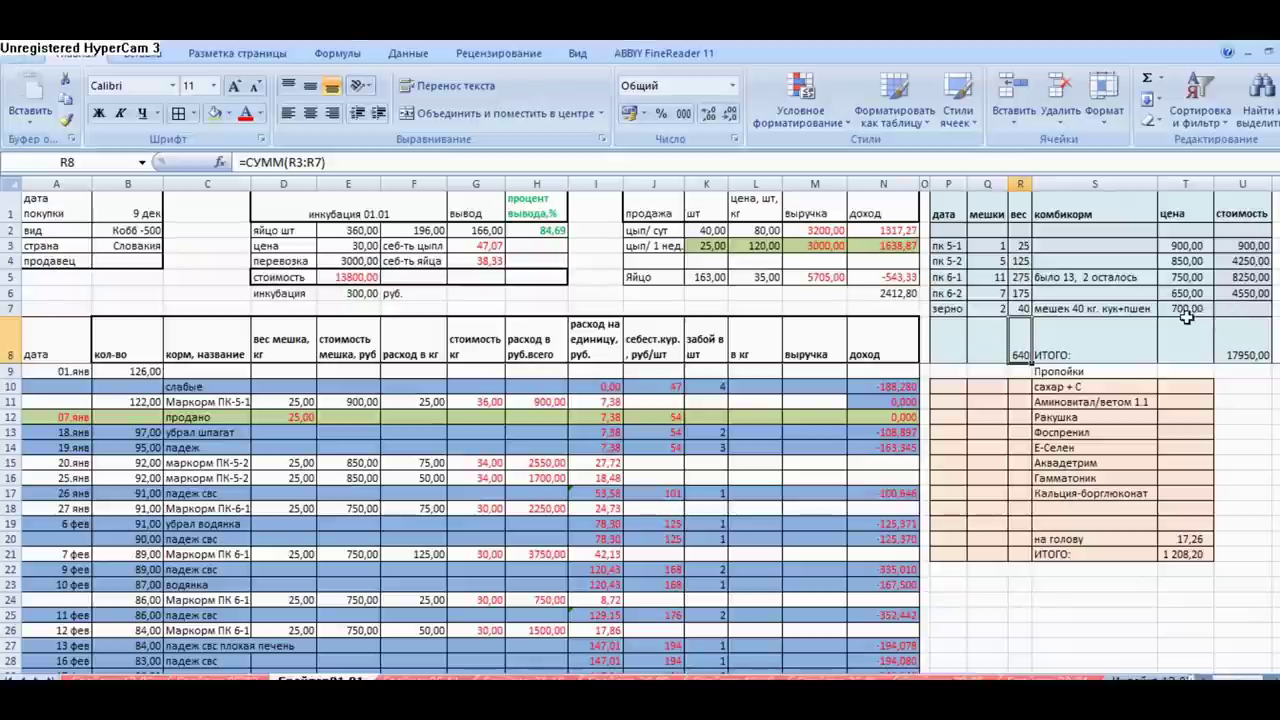
click(1268, 298)
drag(1274, 300, 1268, 314)
click(1245, 308)
click(1240, 352)
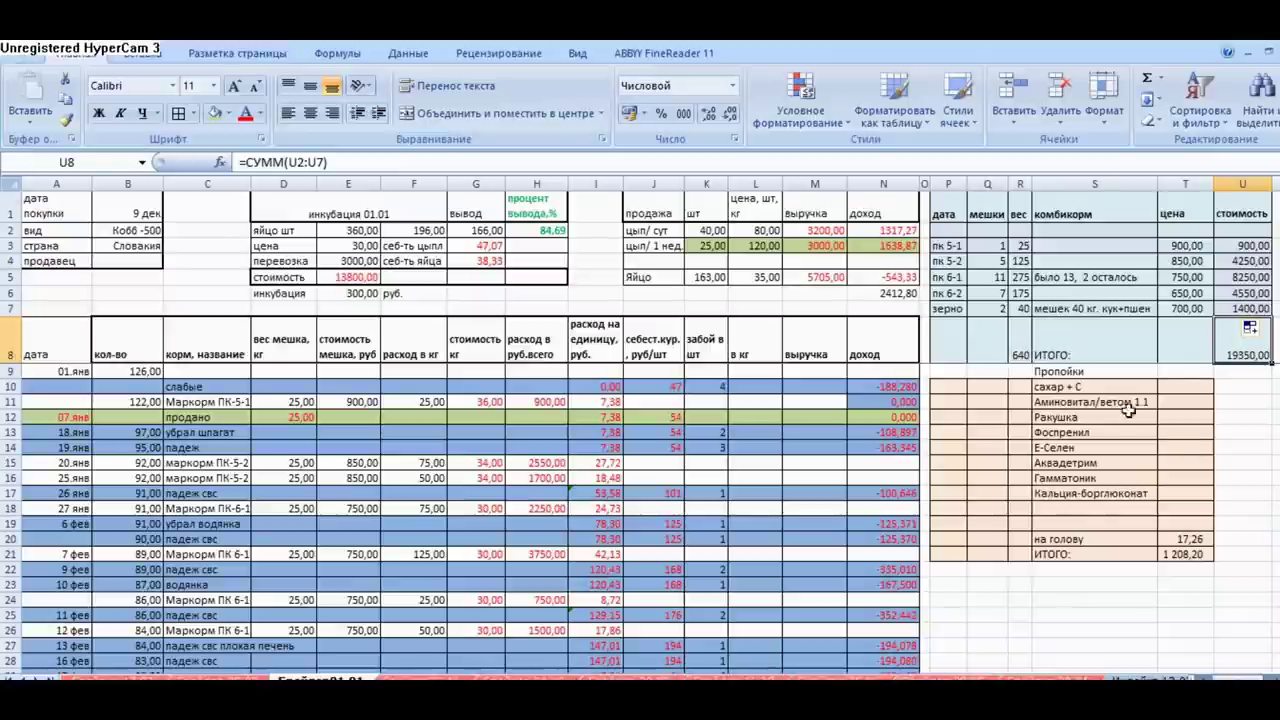
Step: Examine the Пропойки list from сахар + С to Кальция-борглюконат, including Фоспренил, and its total cost
click(1081, 372)
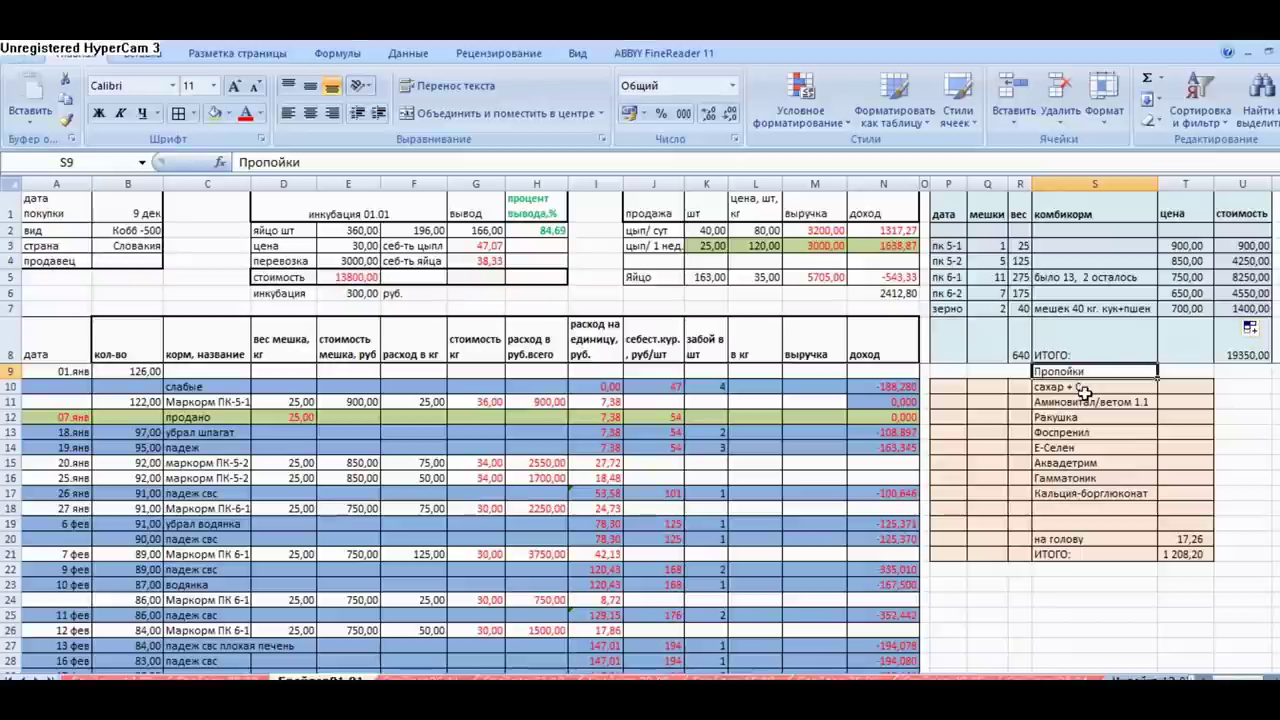
drag(1088, 388, 1068, 494)
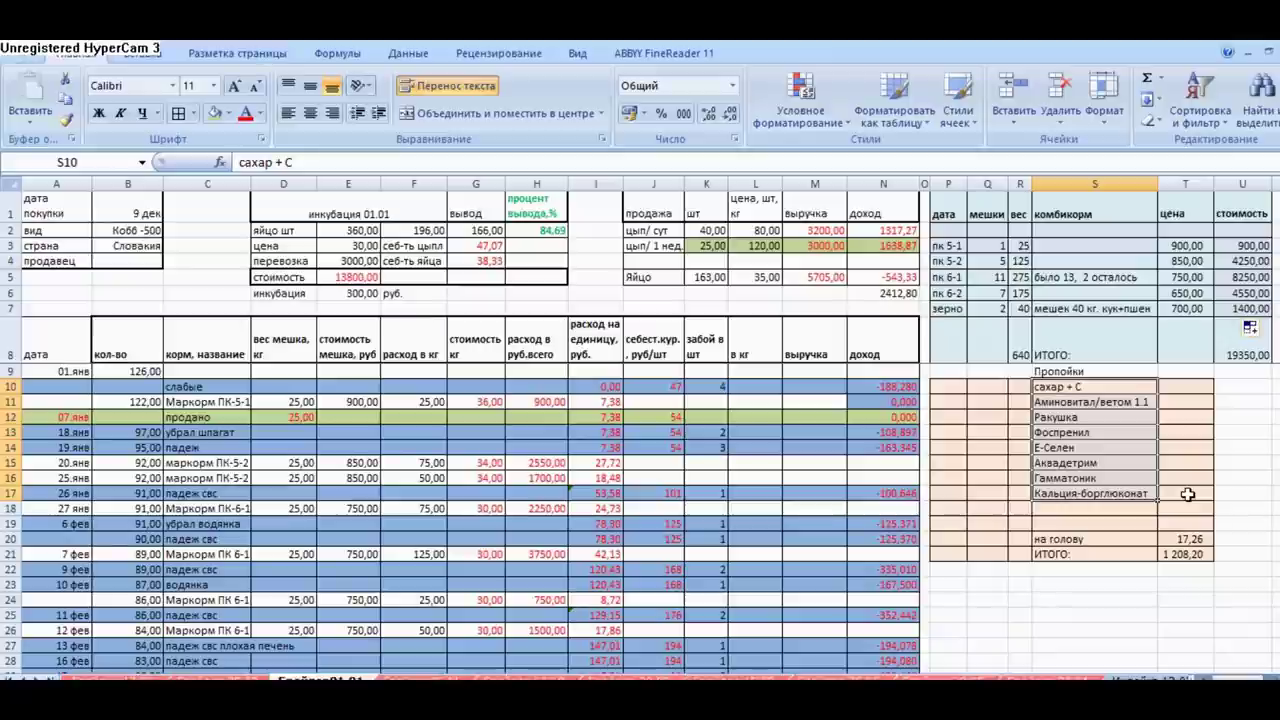
click(1127, 432)
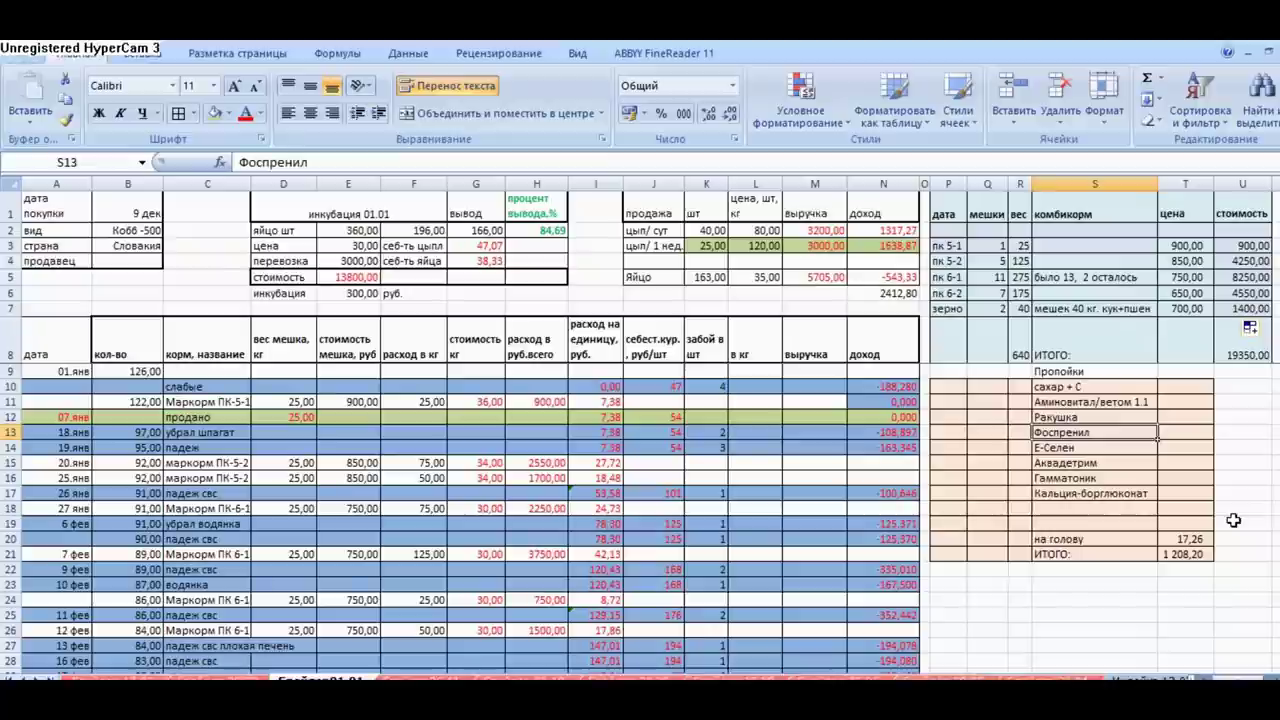
click(1190, 556)
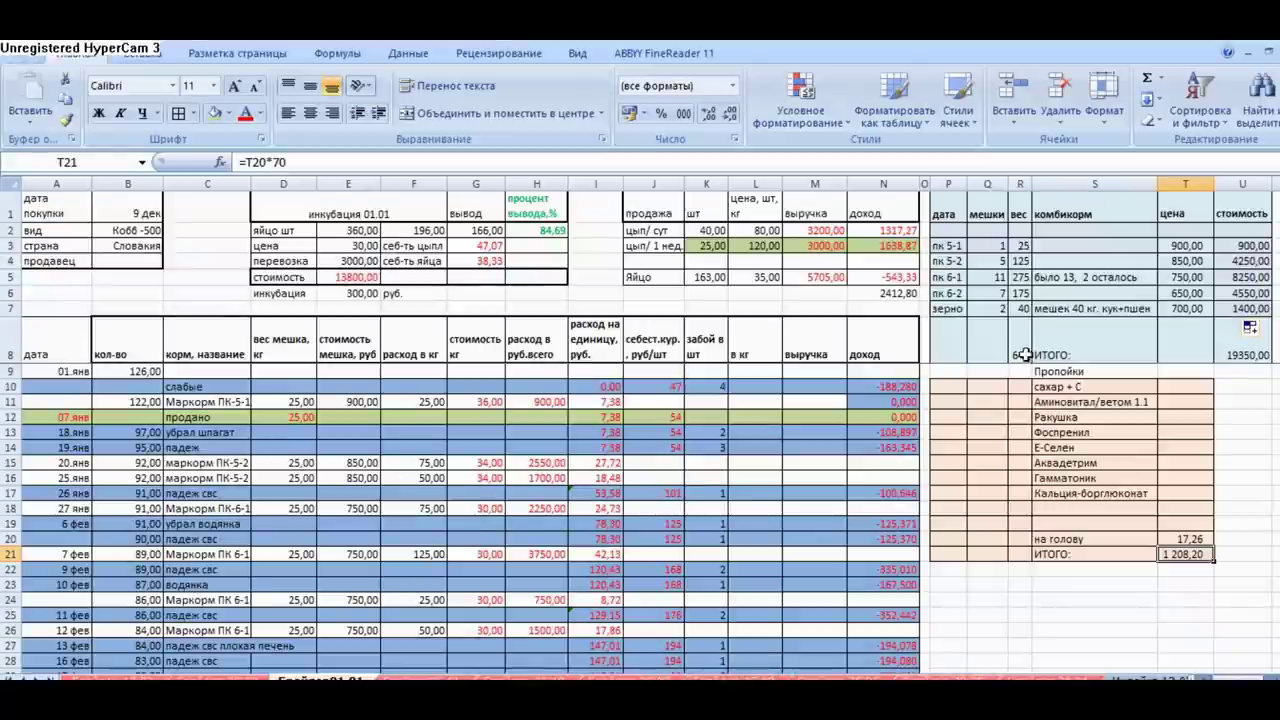
Step: Examine the February loss entries for 13, 16 and 26 February, including their causes and the 13 February bird count
drag(1277, 330, 1277, 342)
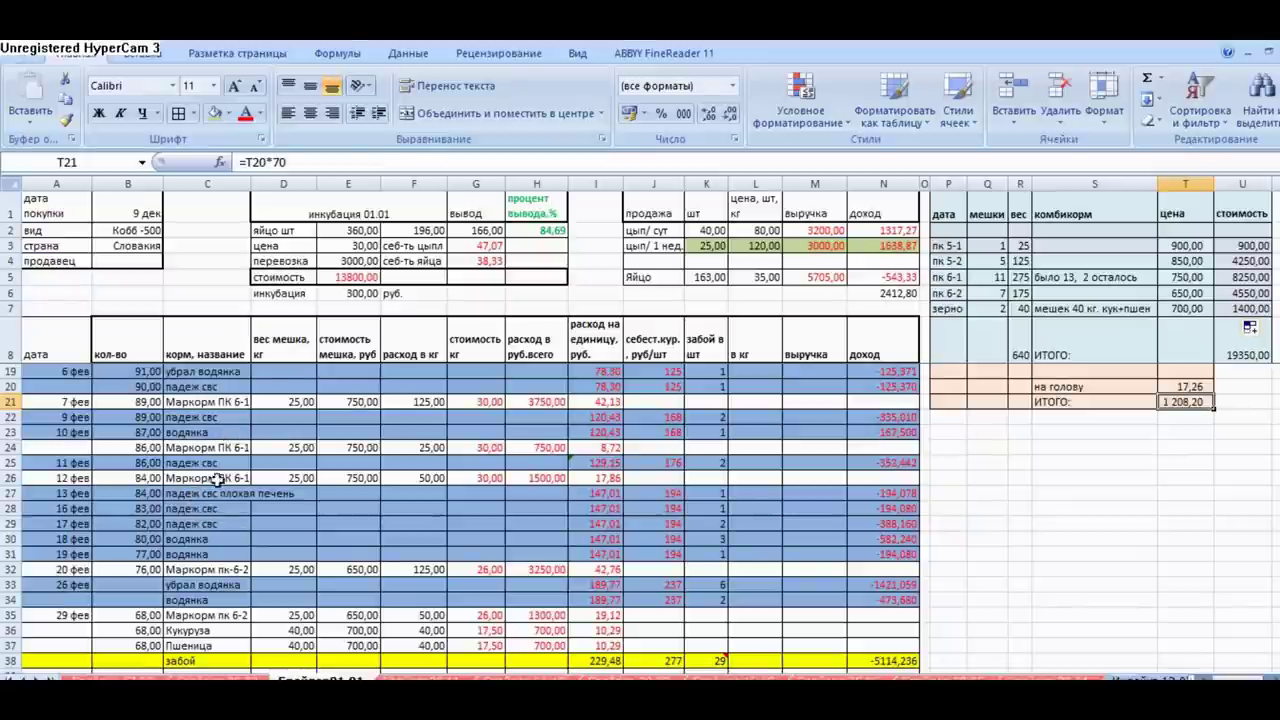
click(214, 509)
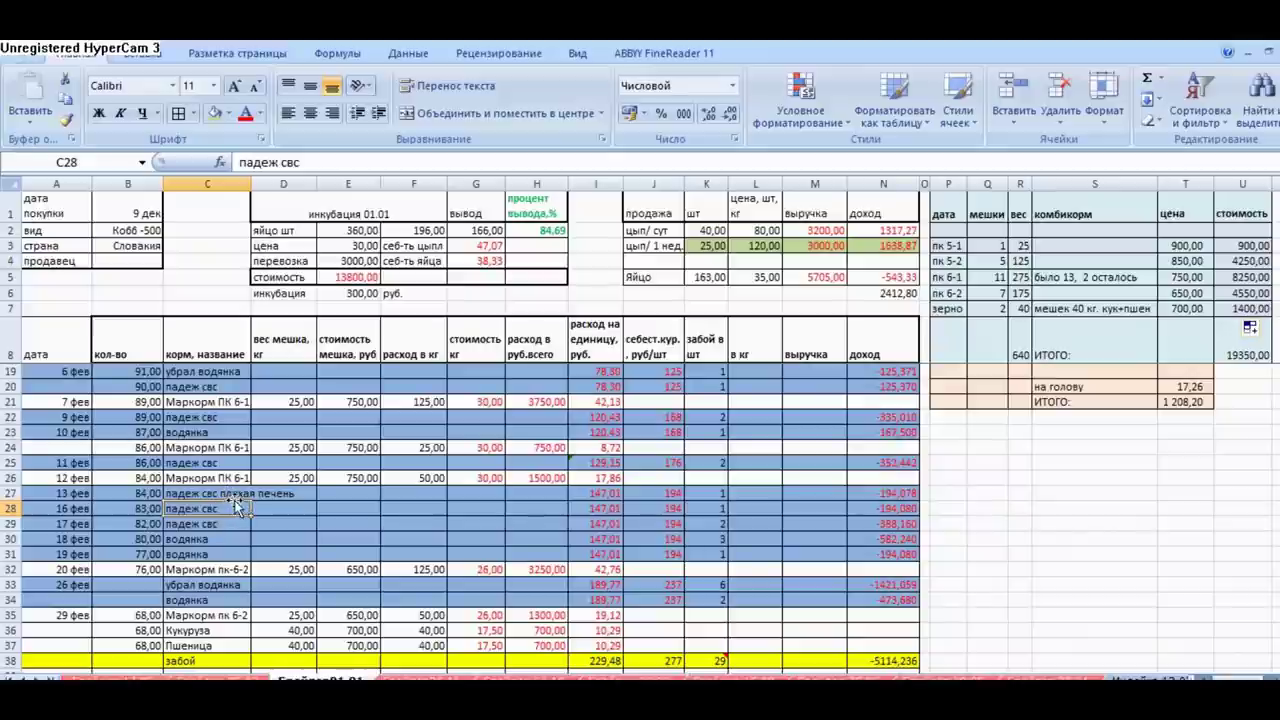
click(237, 493)
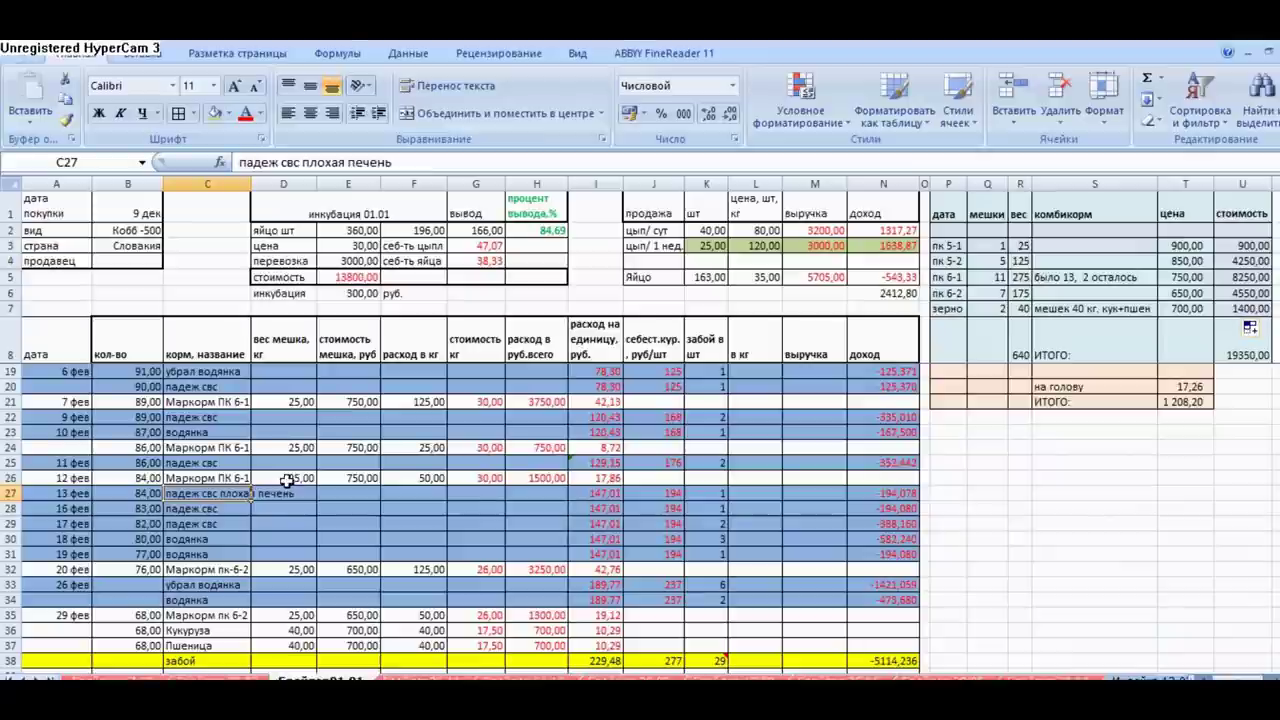
click(713, 493)
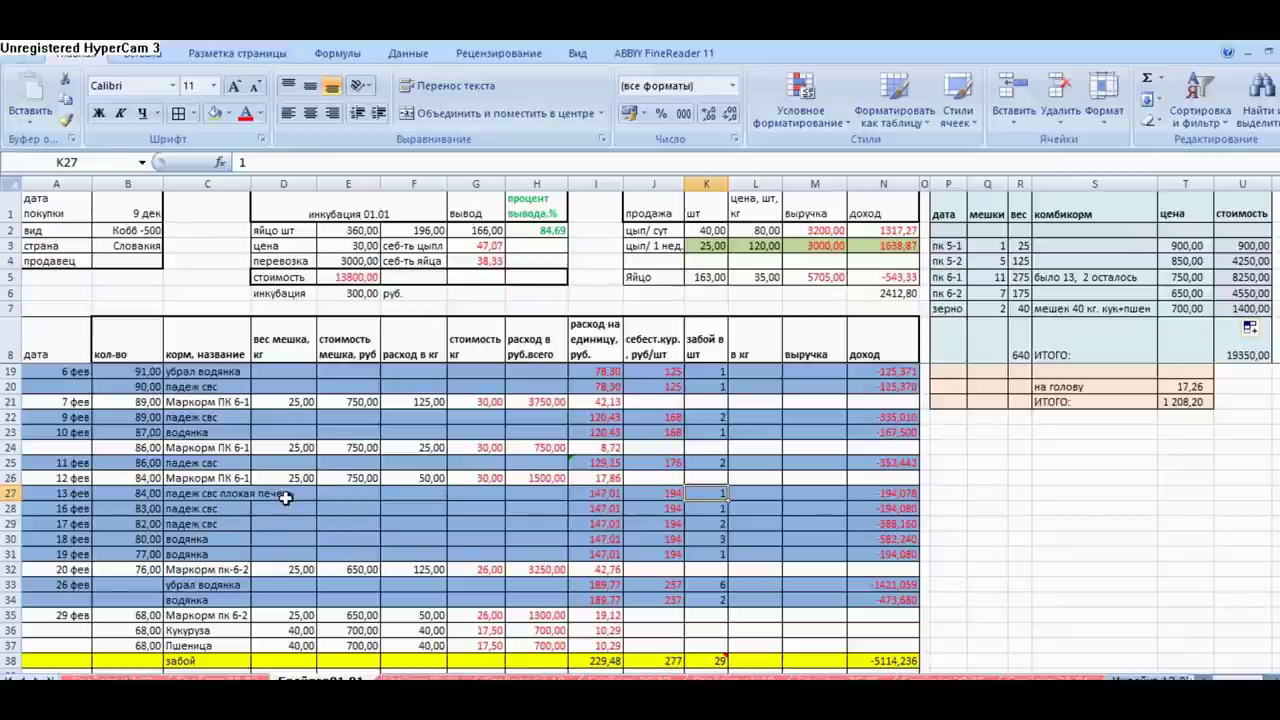
click(216, 584)
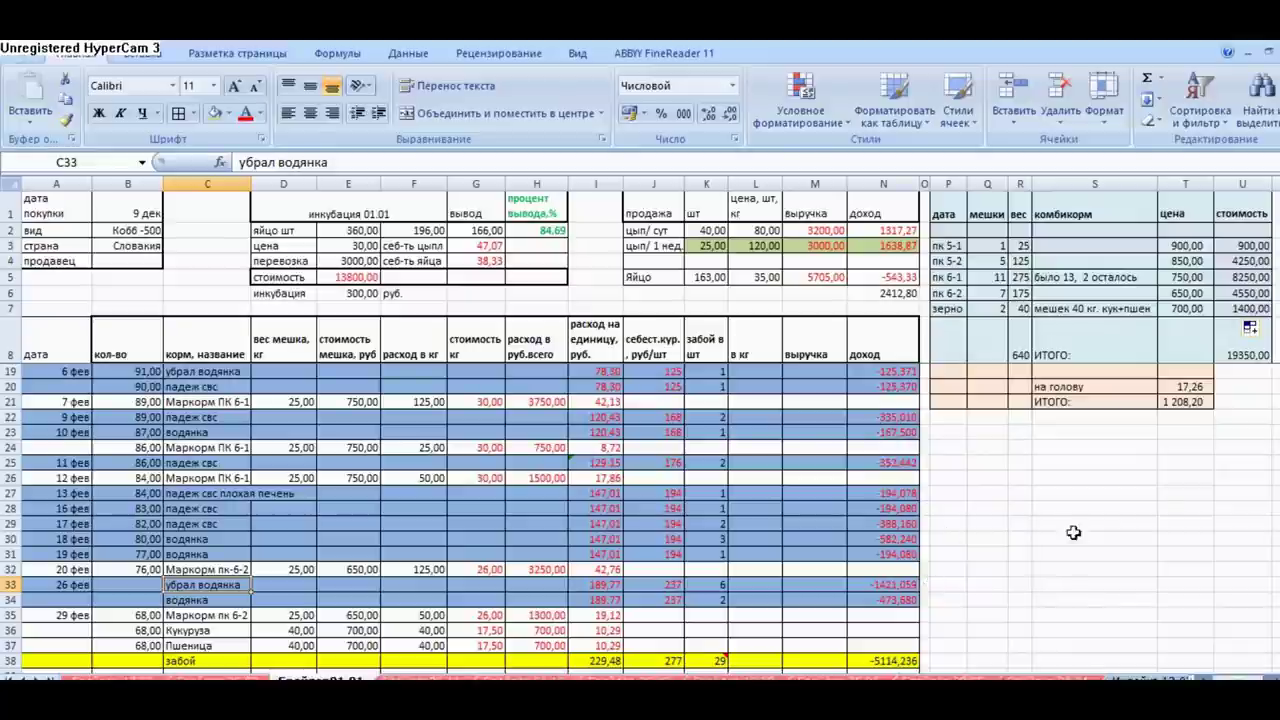
Step: Examine the income and unit cost formulas of the 26 February loss, and the per-bird expense and unit cost on 13 February
drag(1270, 383, 1270, 387)
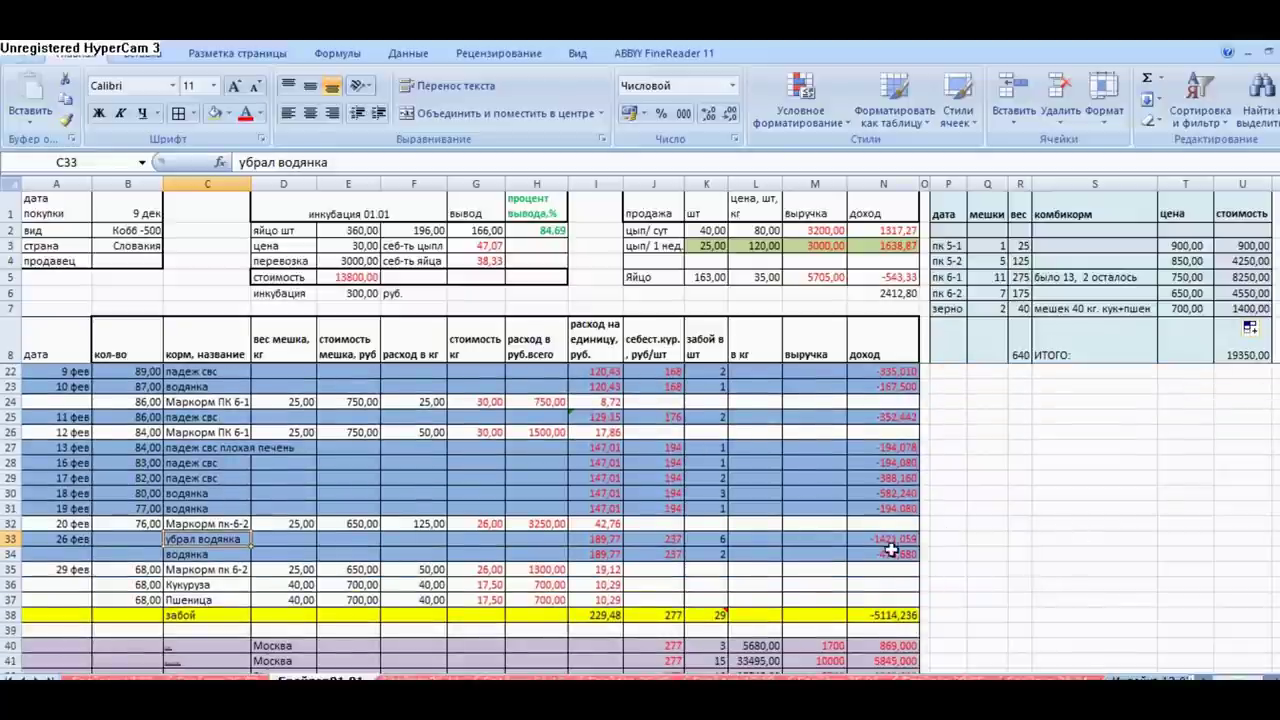
click(893, 540)
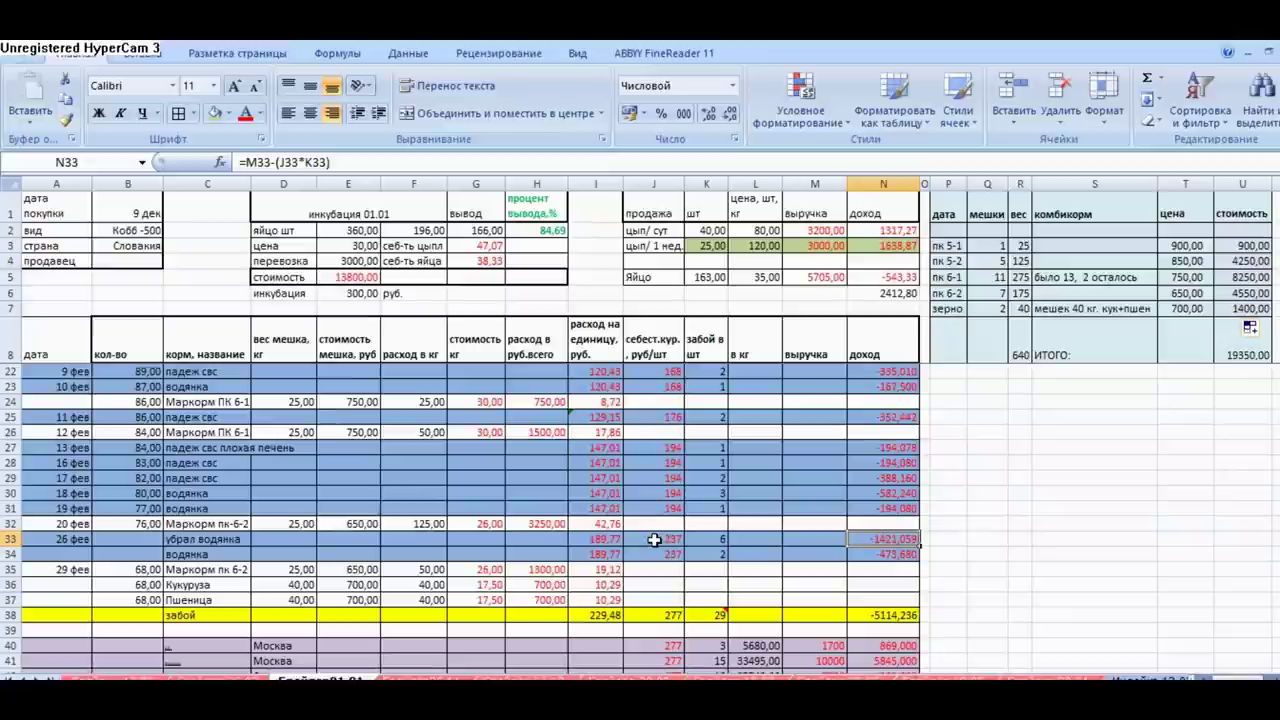
click(654, 540)
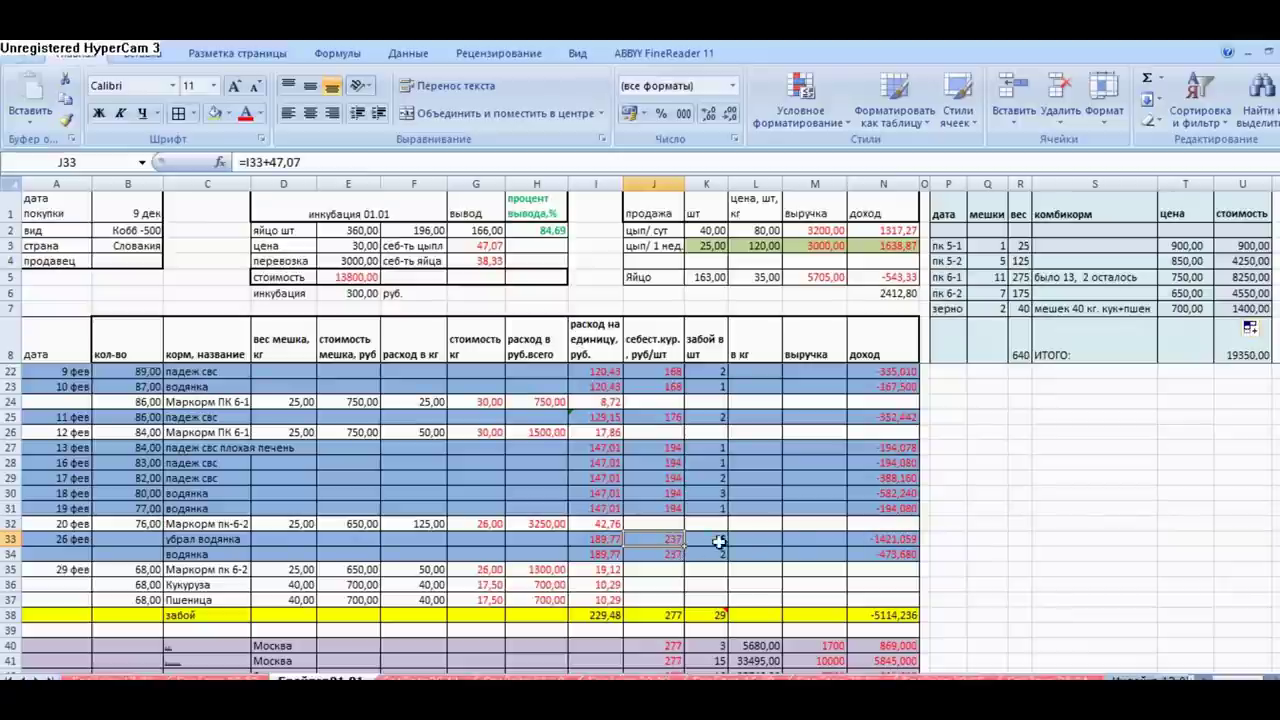
click(895, 543)
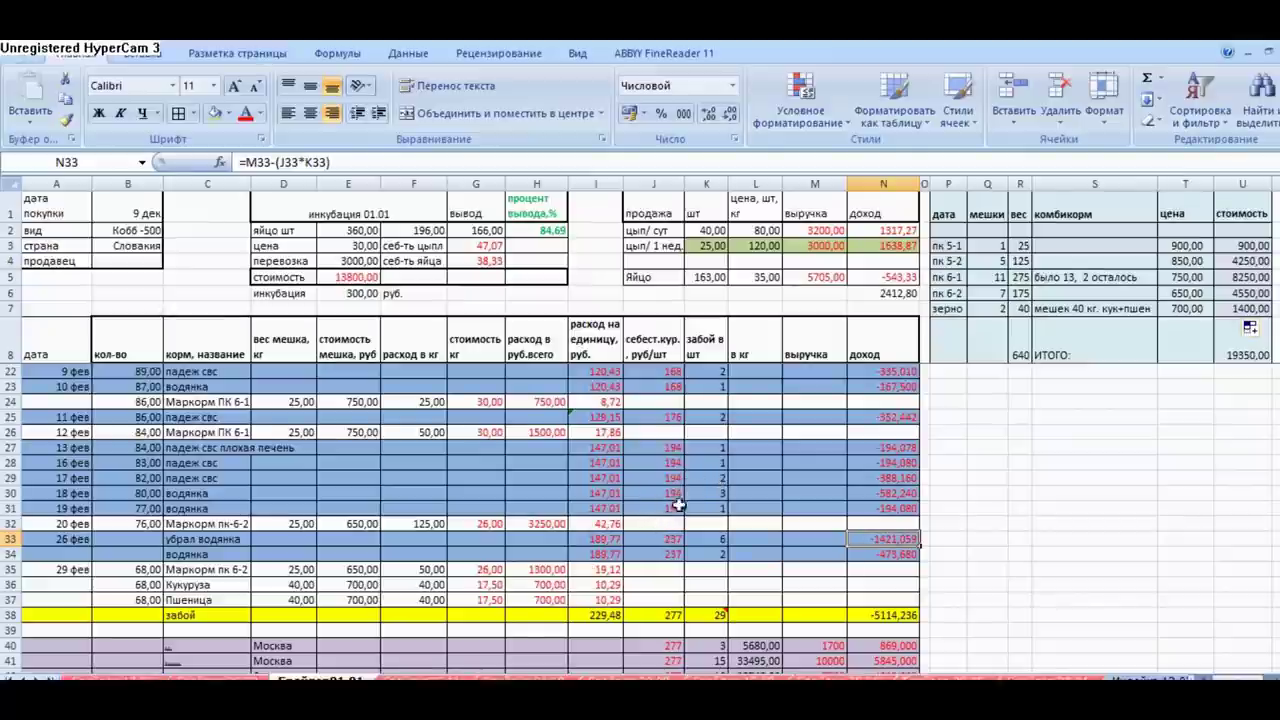
click(612, 447)
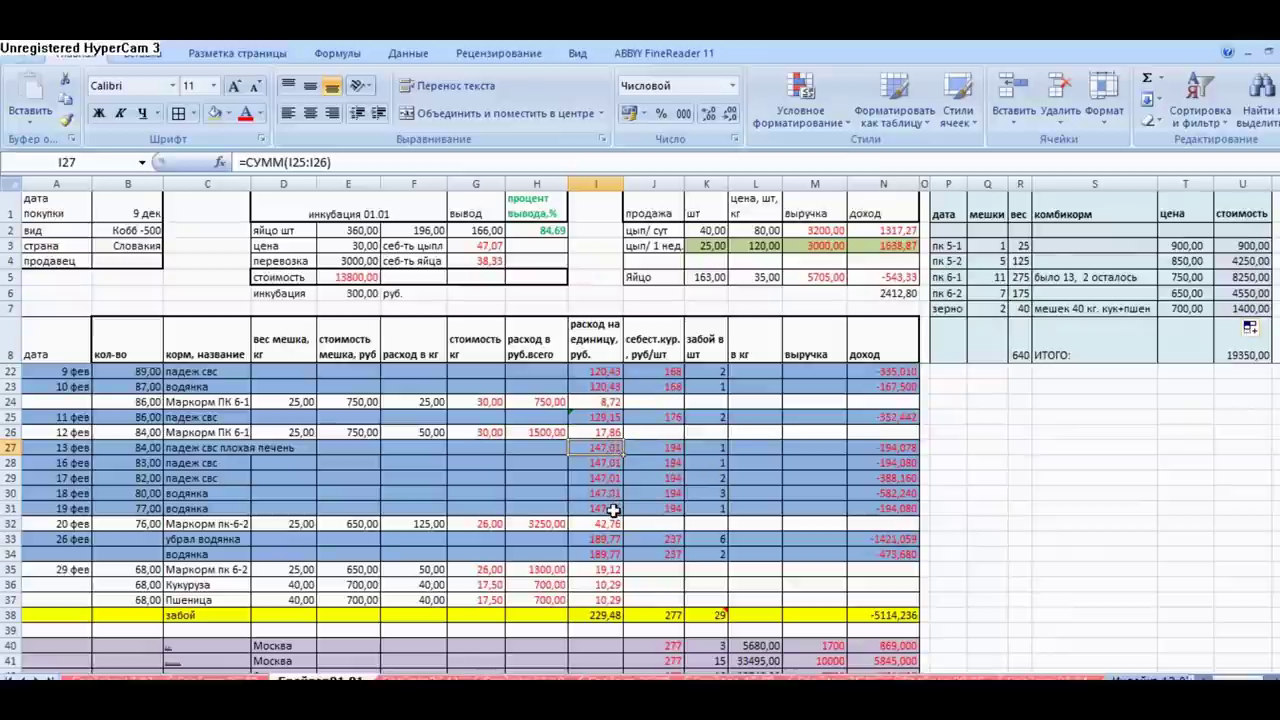
click(685, 449)
click(676, 449)
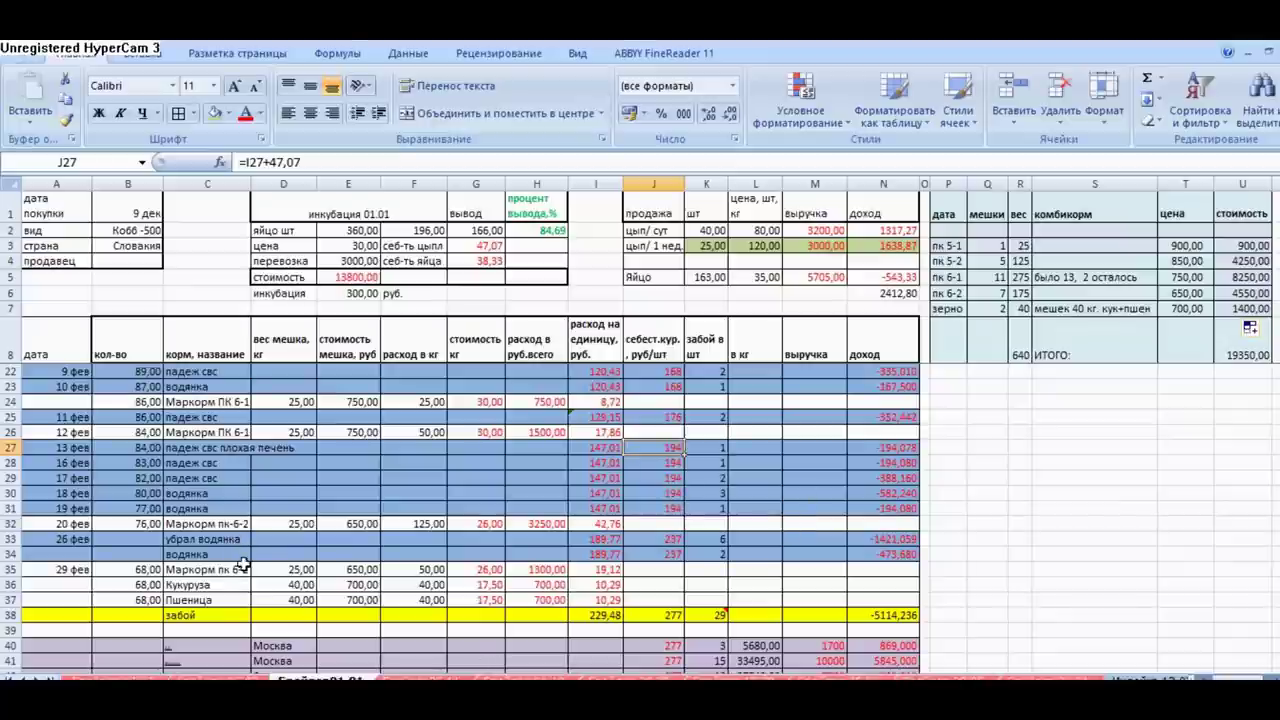
Step: Trace the Кукуруза and Пшеница feed rows and the 29 February flock count to the slaughter row's per-bird expense and unit cost
click(195, 590)
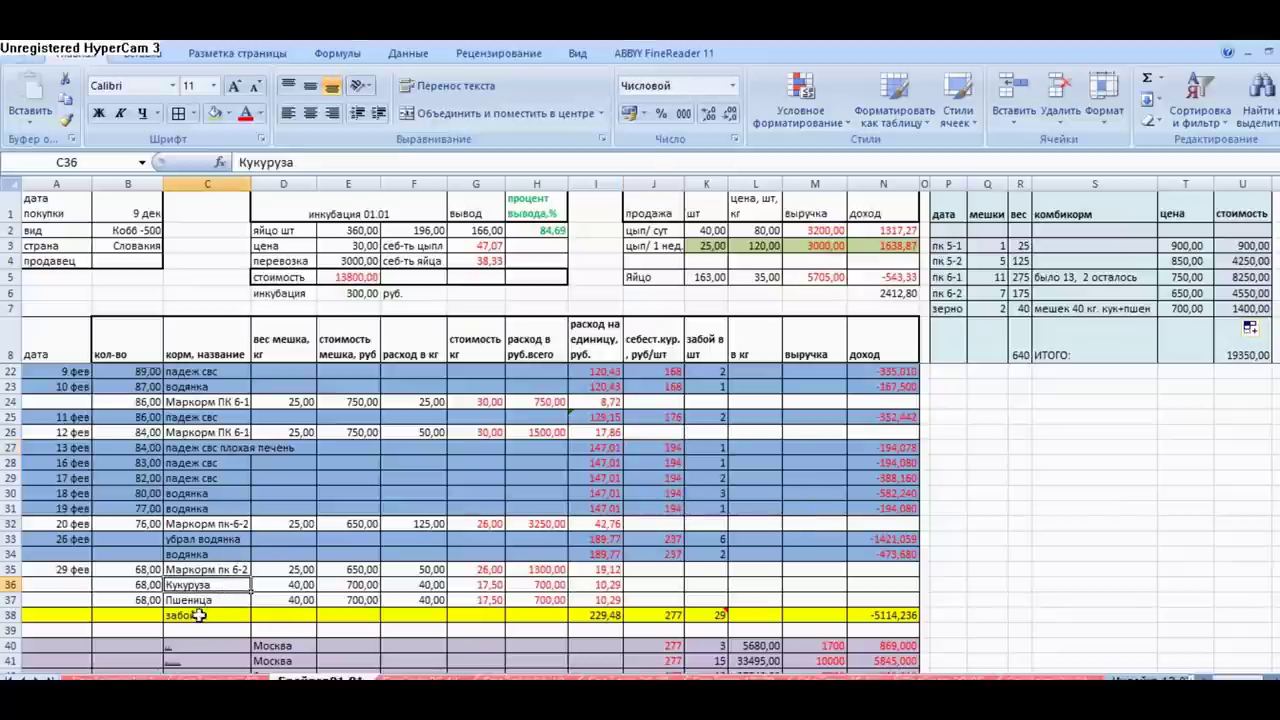
click(217, 601)
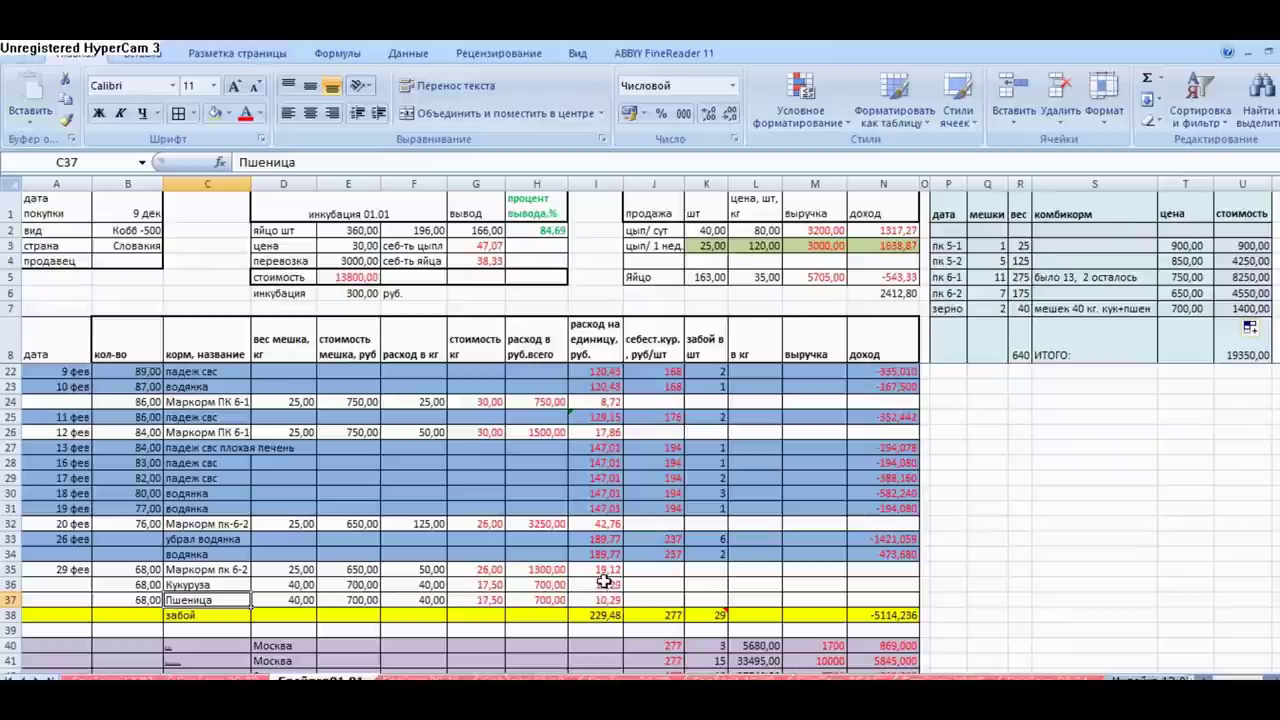
scroll(640, 494, down, 2)
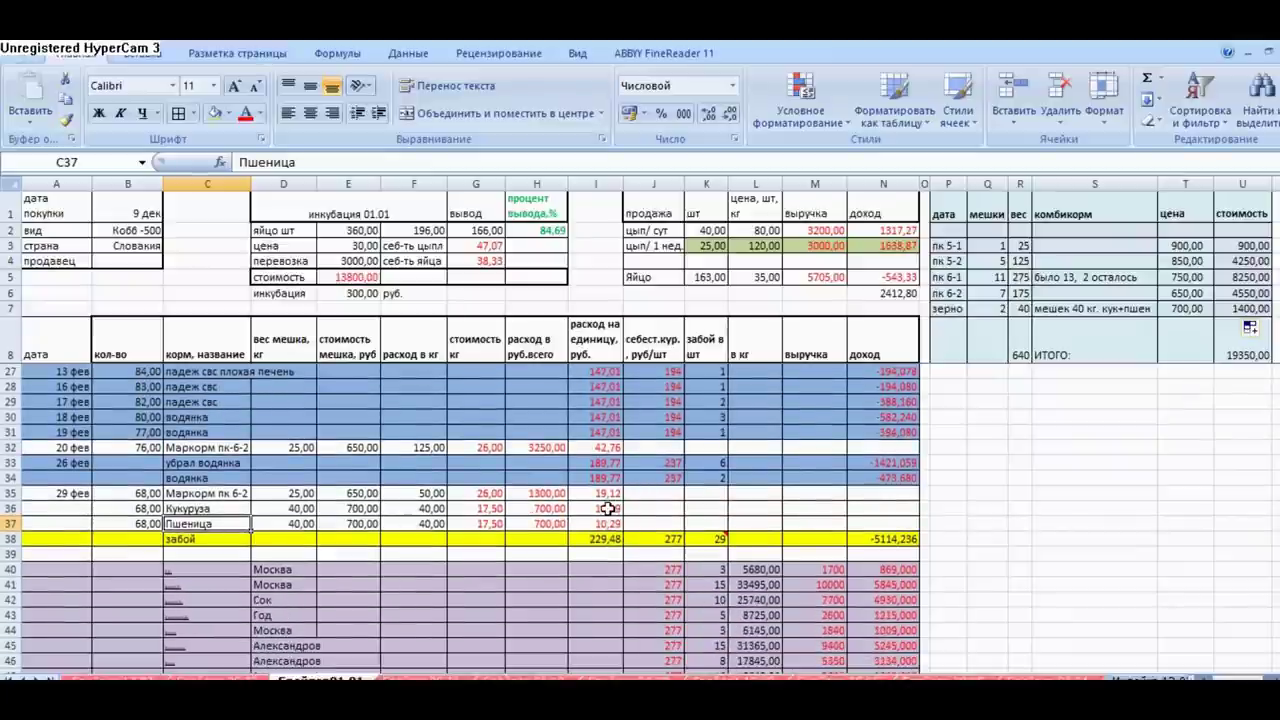
click(607, 538)
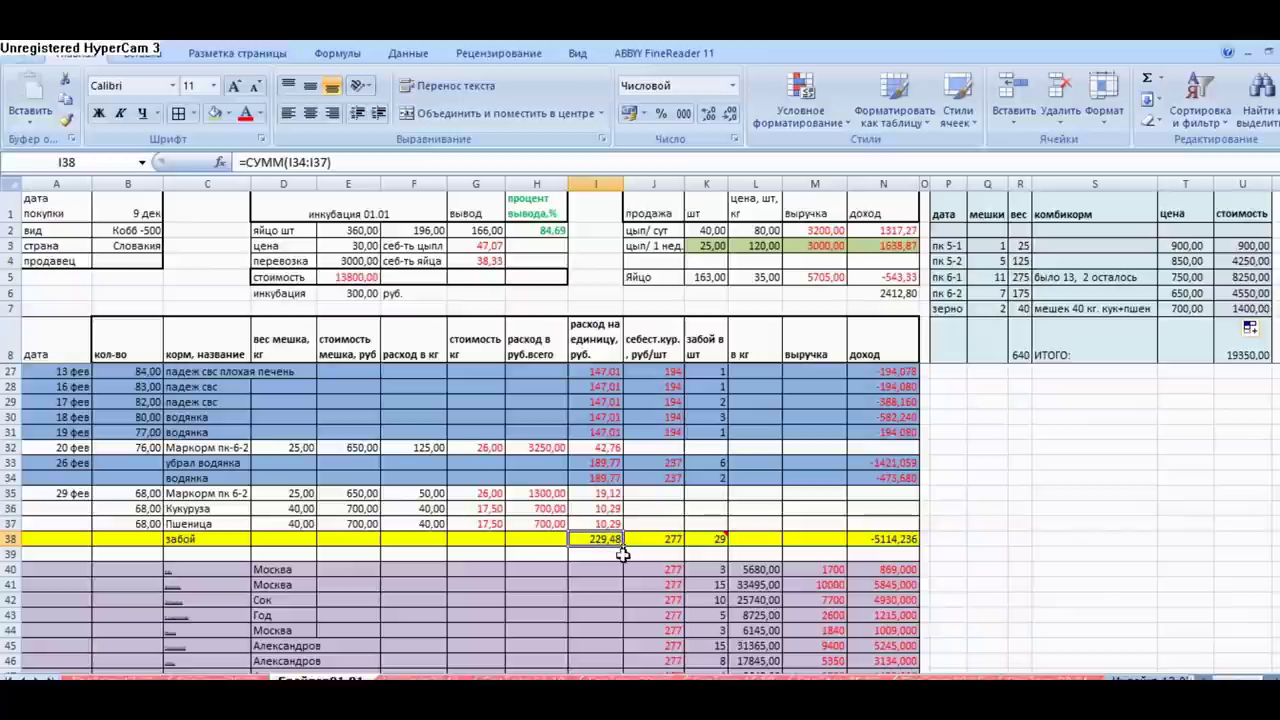
click(140, 493)
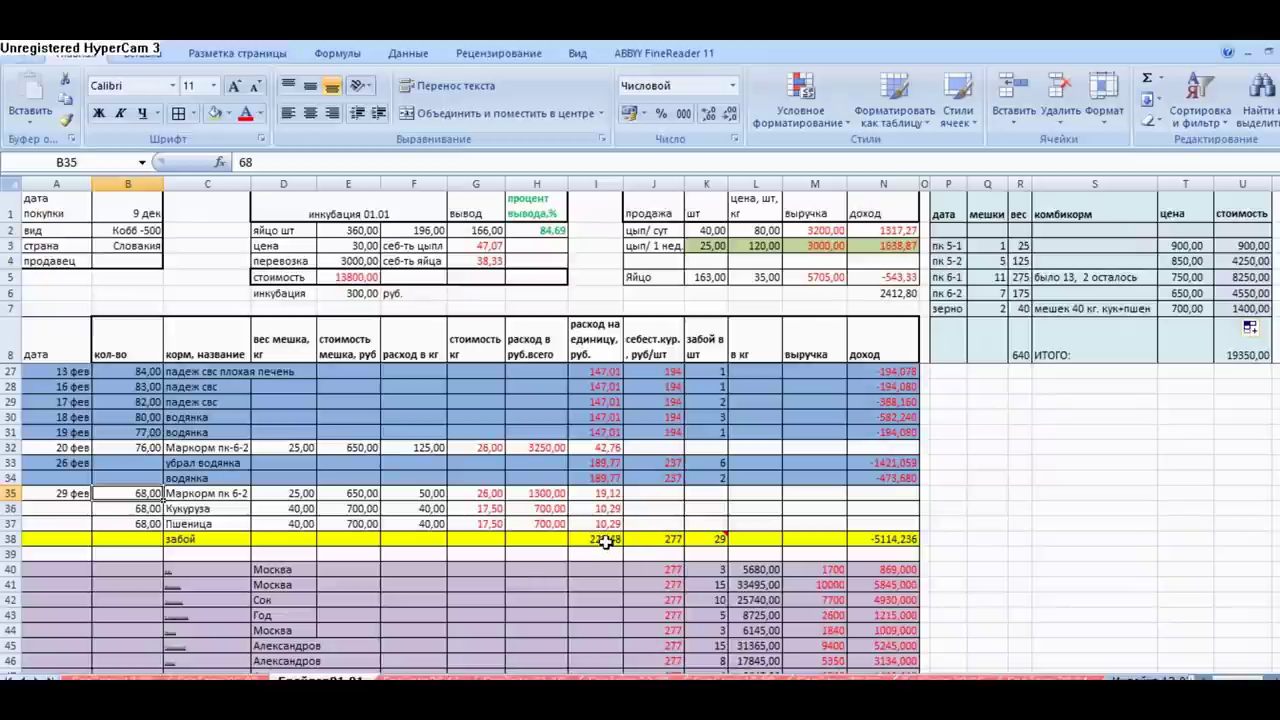
click(666, 539)
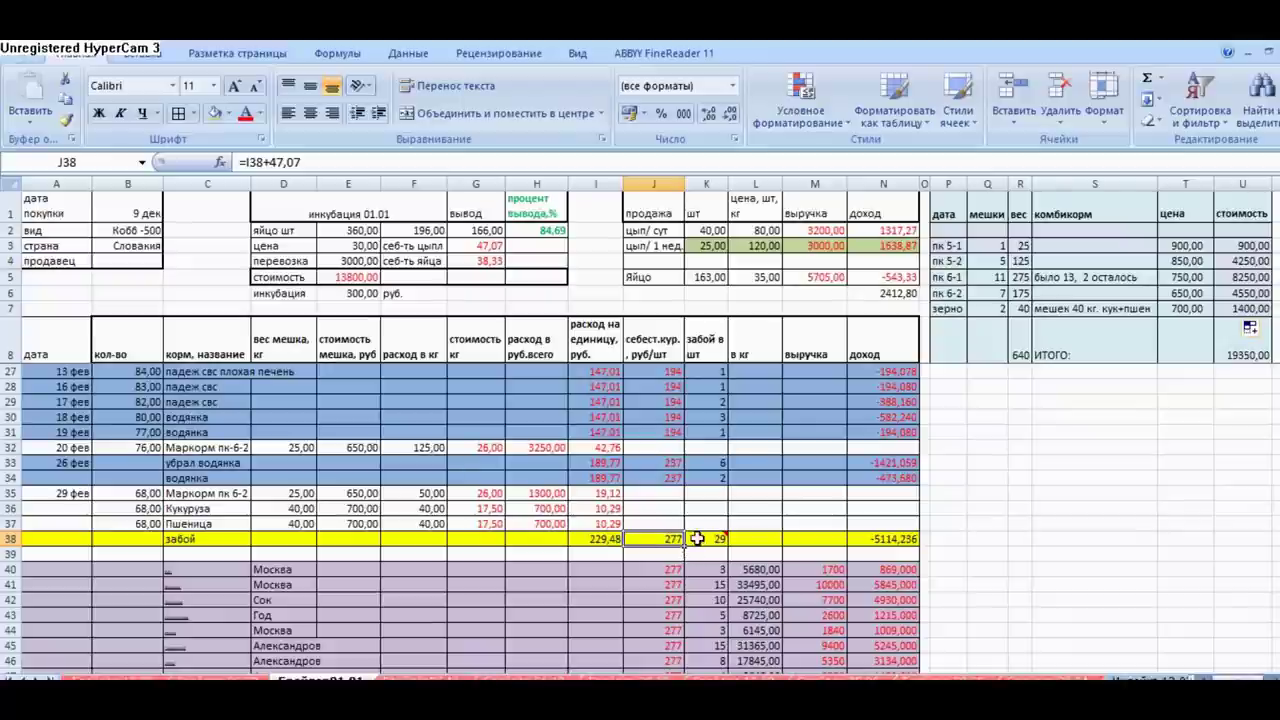
Step: Compare the slaughter row's bird count and summed income with the loss entries listed from January through February
mouse_move(703, 539)
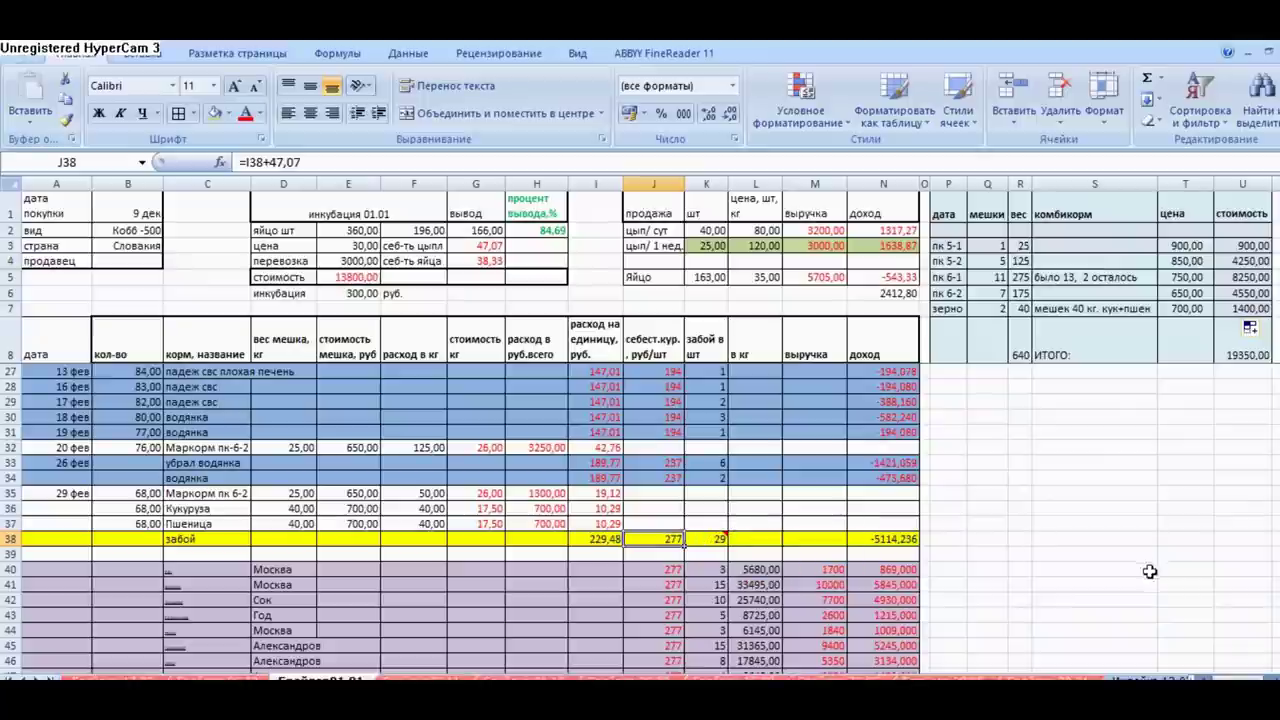
scroll(677, 400, up, 6)
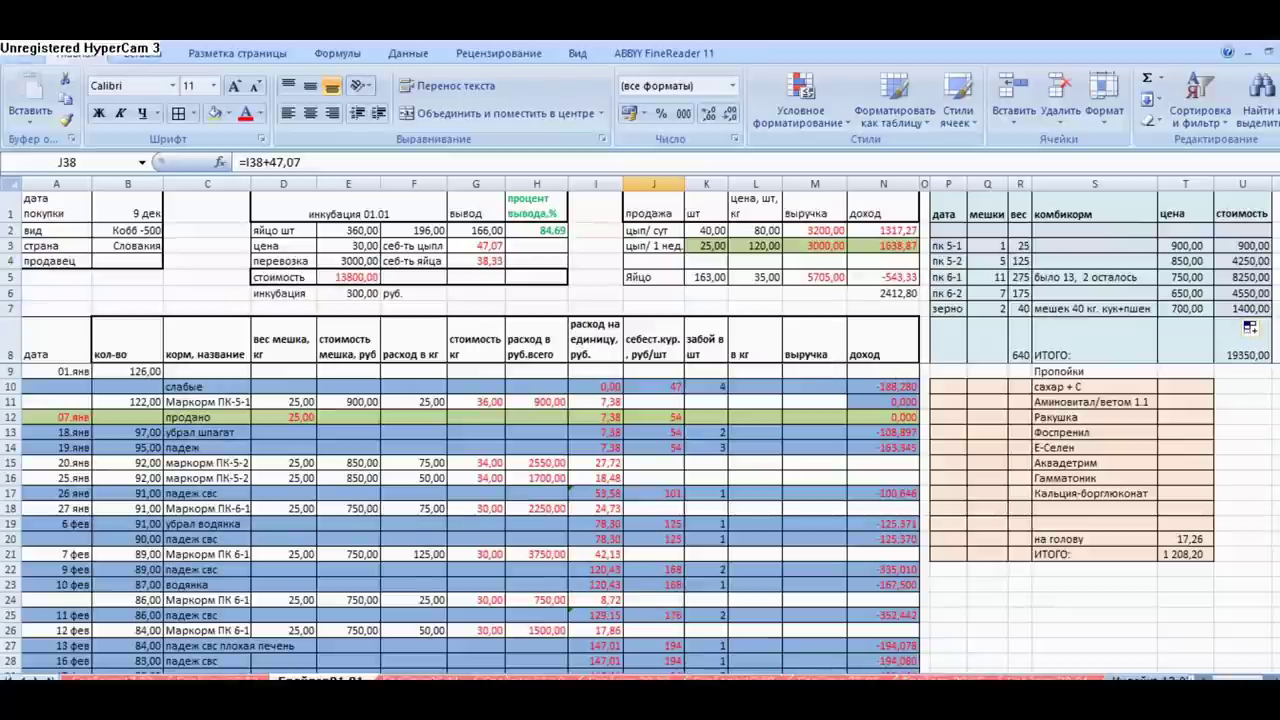
scroll(900, 550, down, 6)
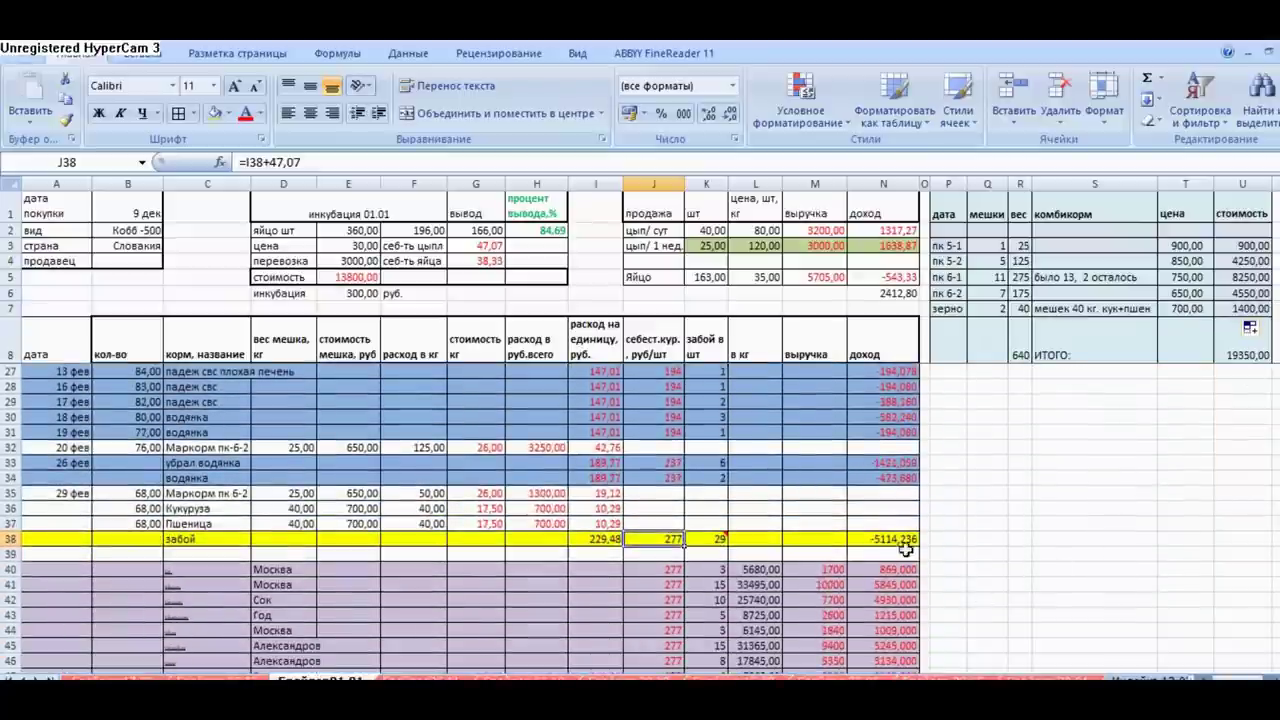
click(894, 538)
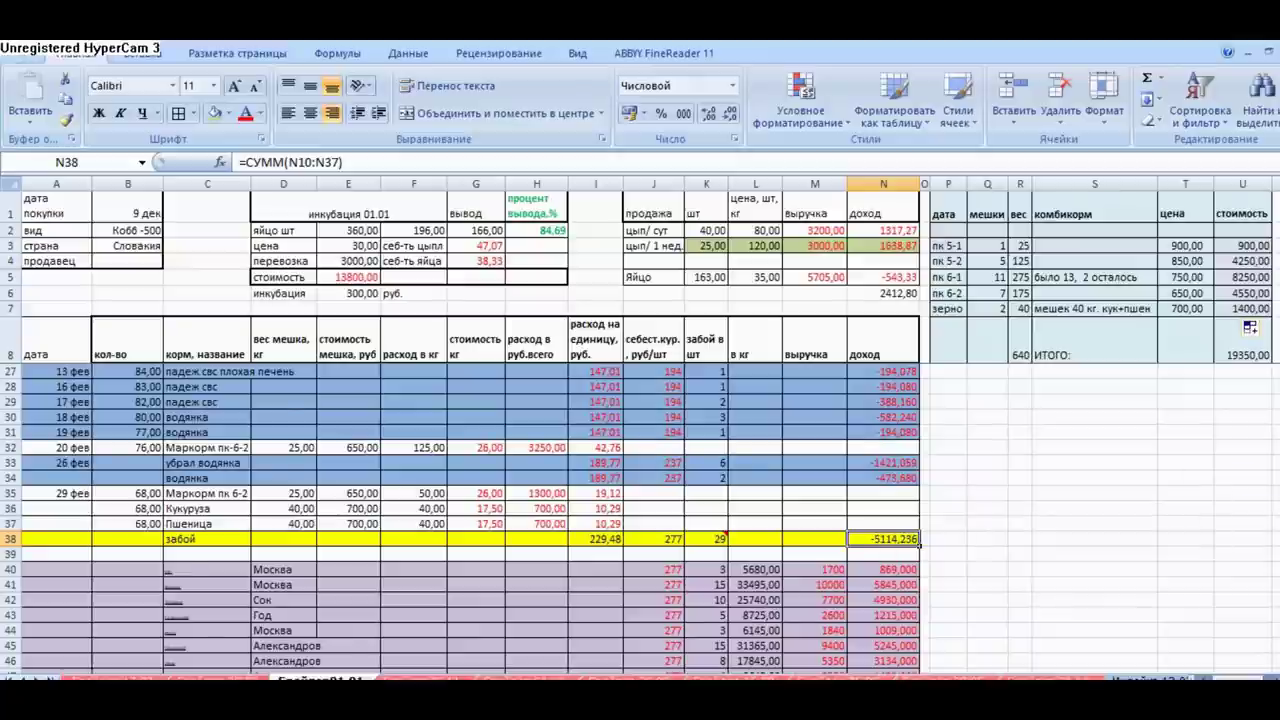
scroll(364, 320, up, 6)
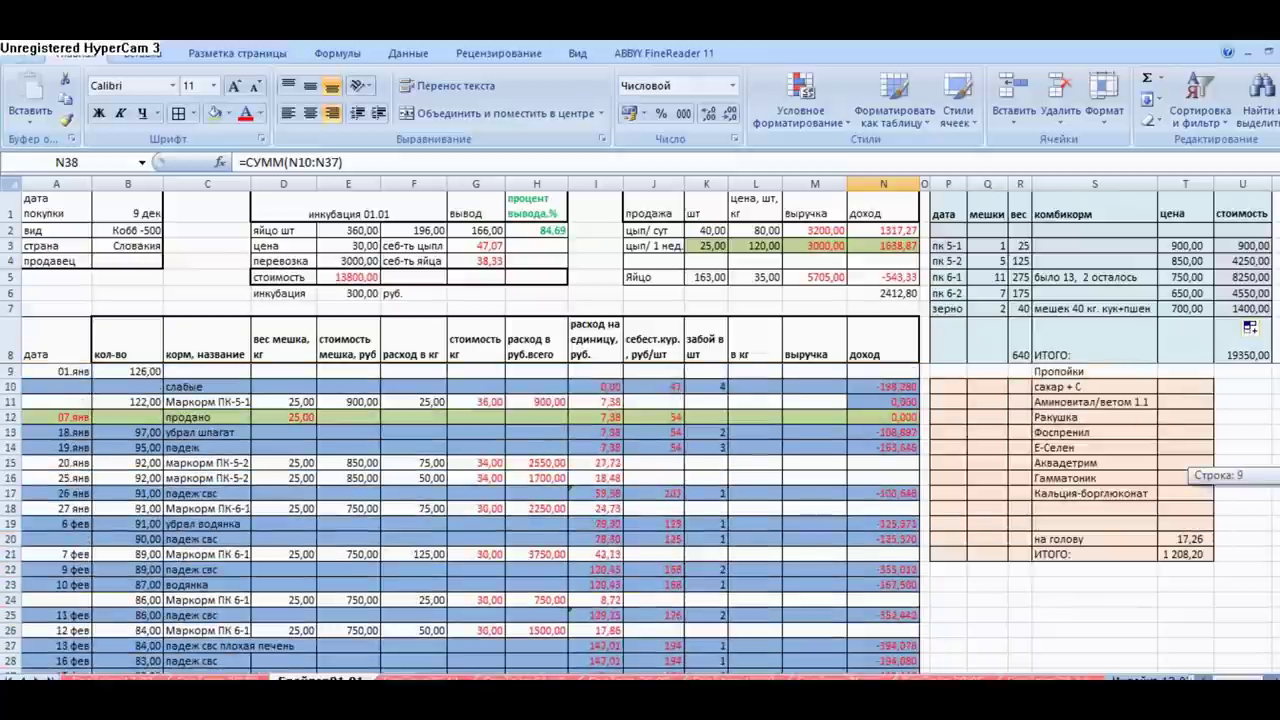
click(143, 432)
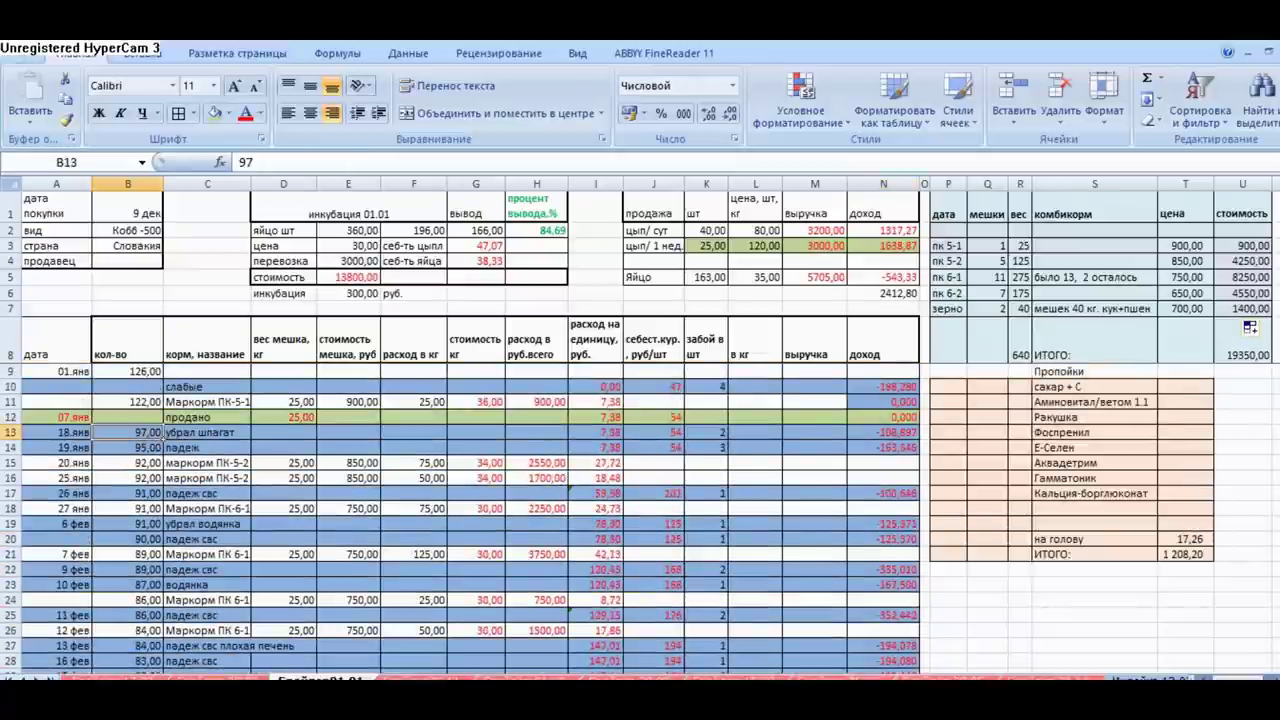
drag(1278, 325, 1278, 334)
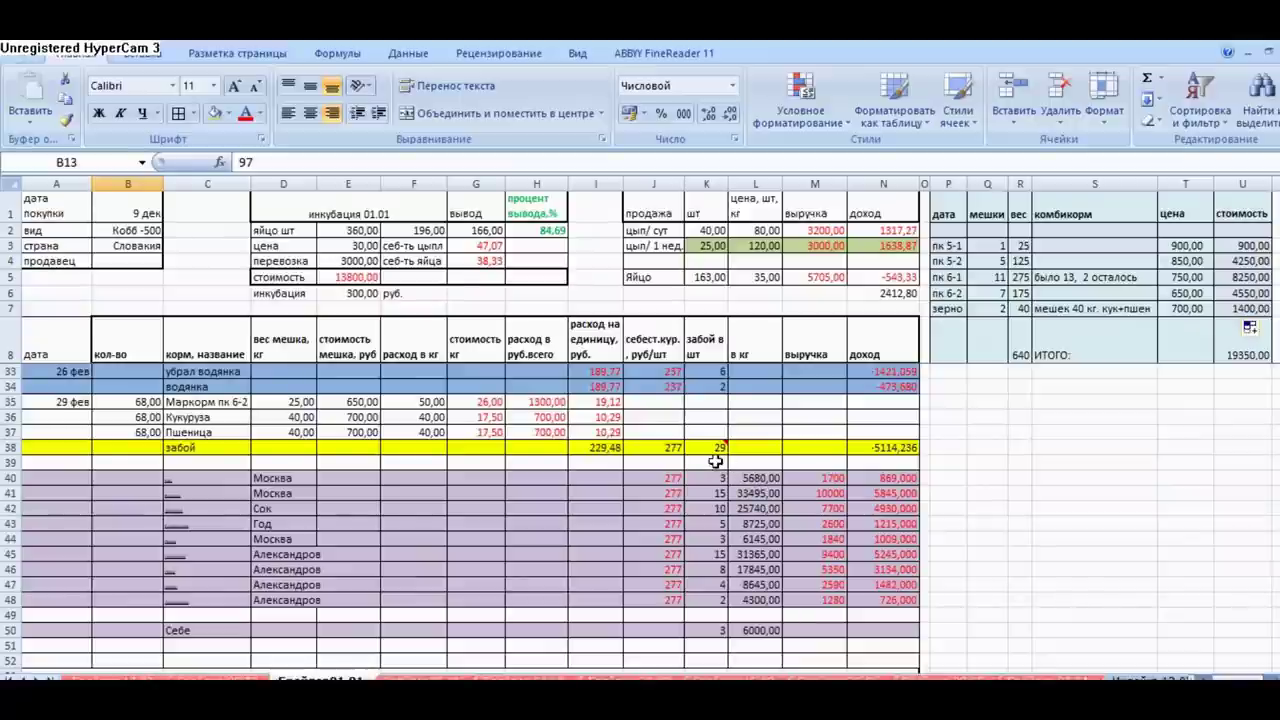
mouse_move(716, 451)
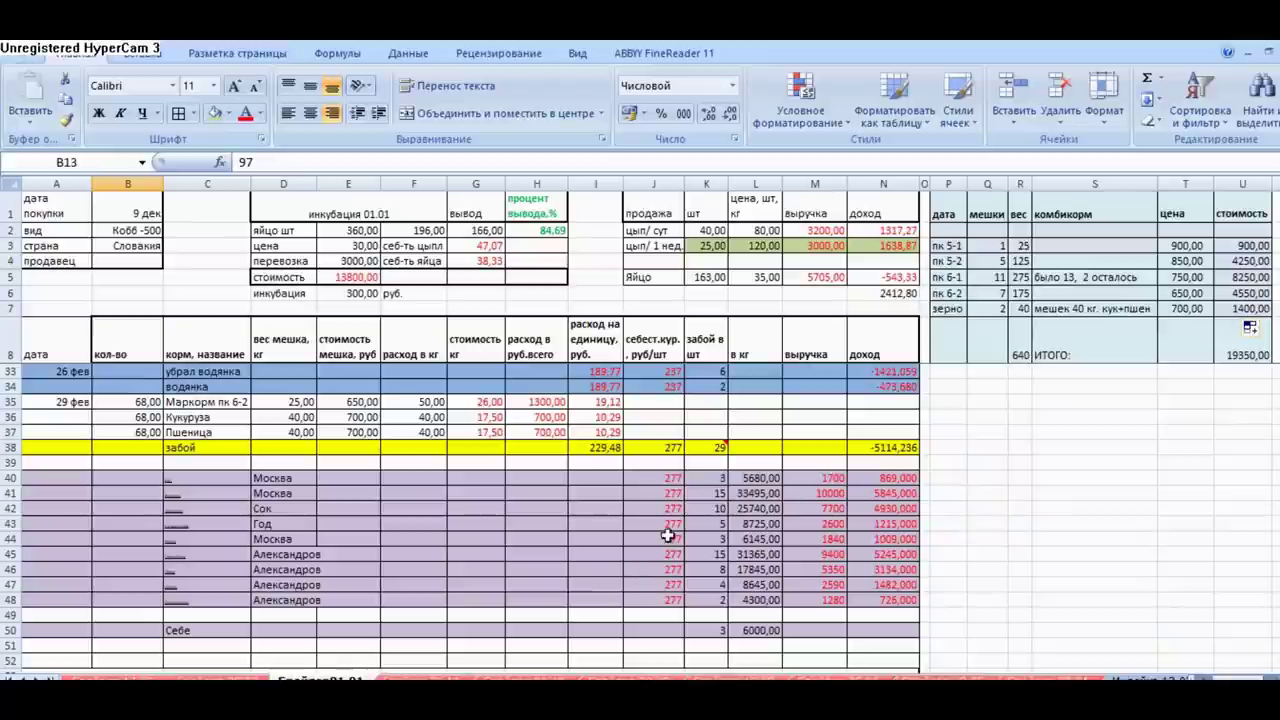
Step: Examine the sale rows' unit cost and income formula, and the bird count and weight in the Себе row
click(666, 478)
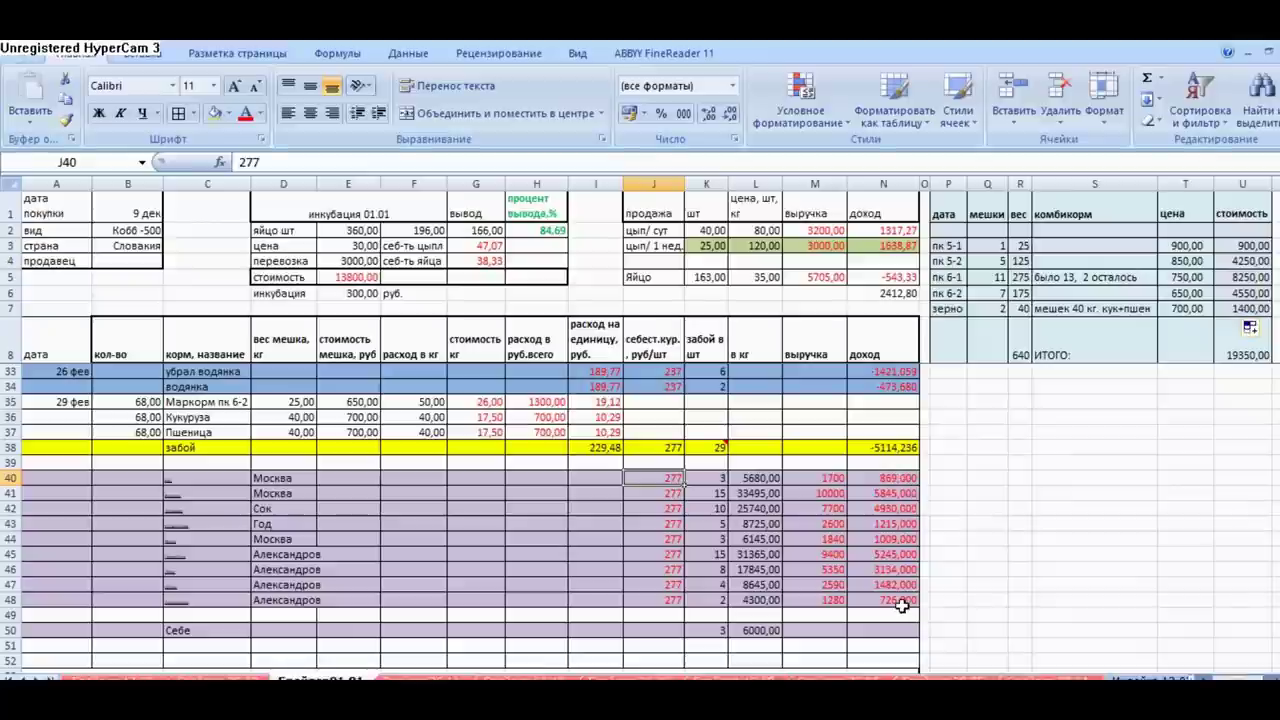
click(903, 524)
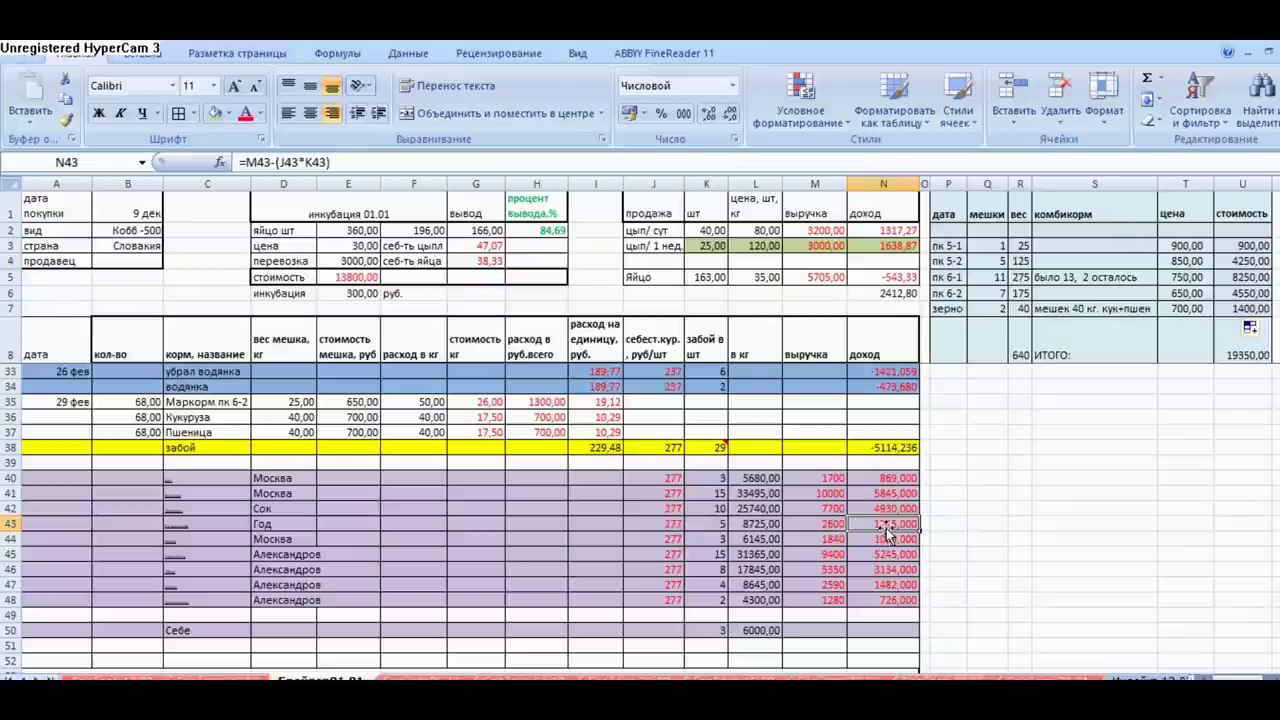
drag(1272, 456, 1272, 458)
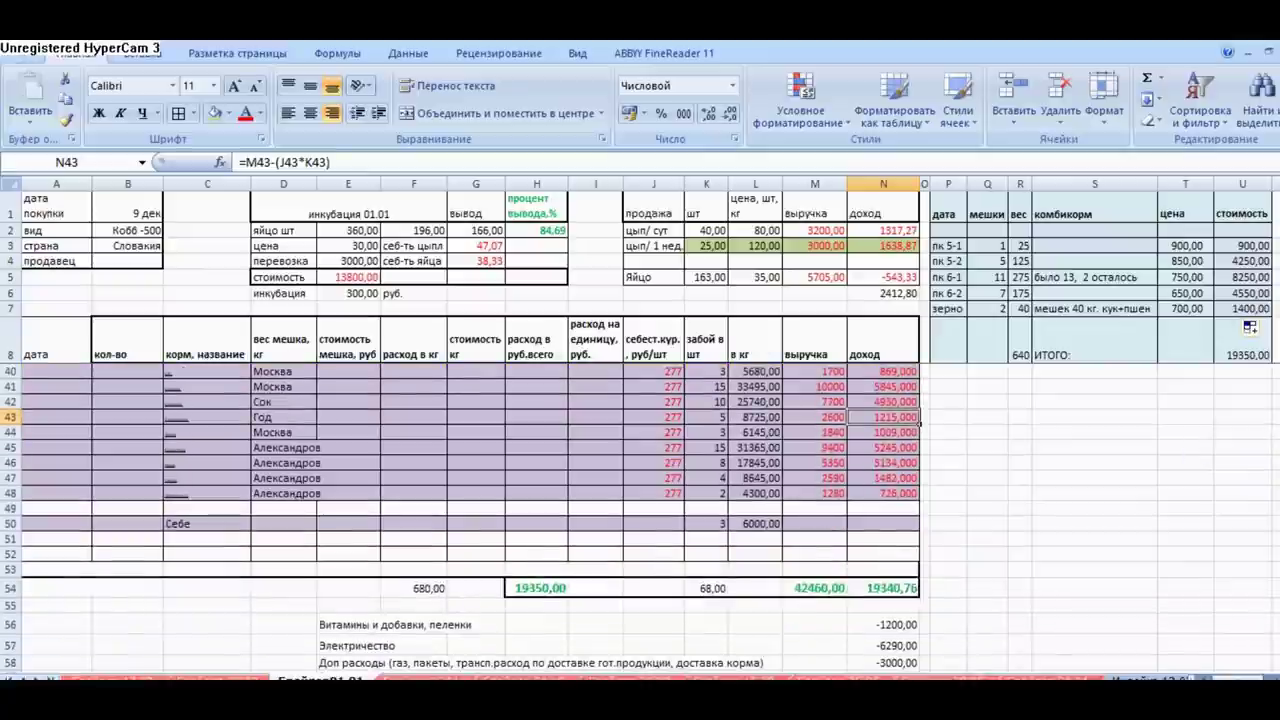
click(717, 523)
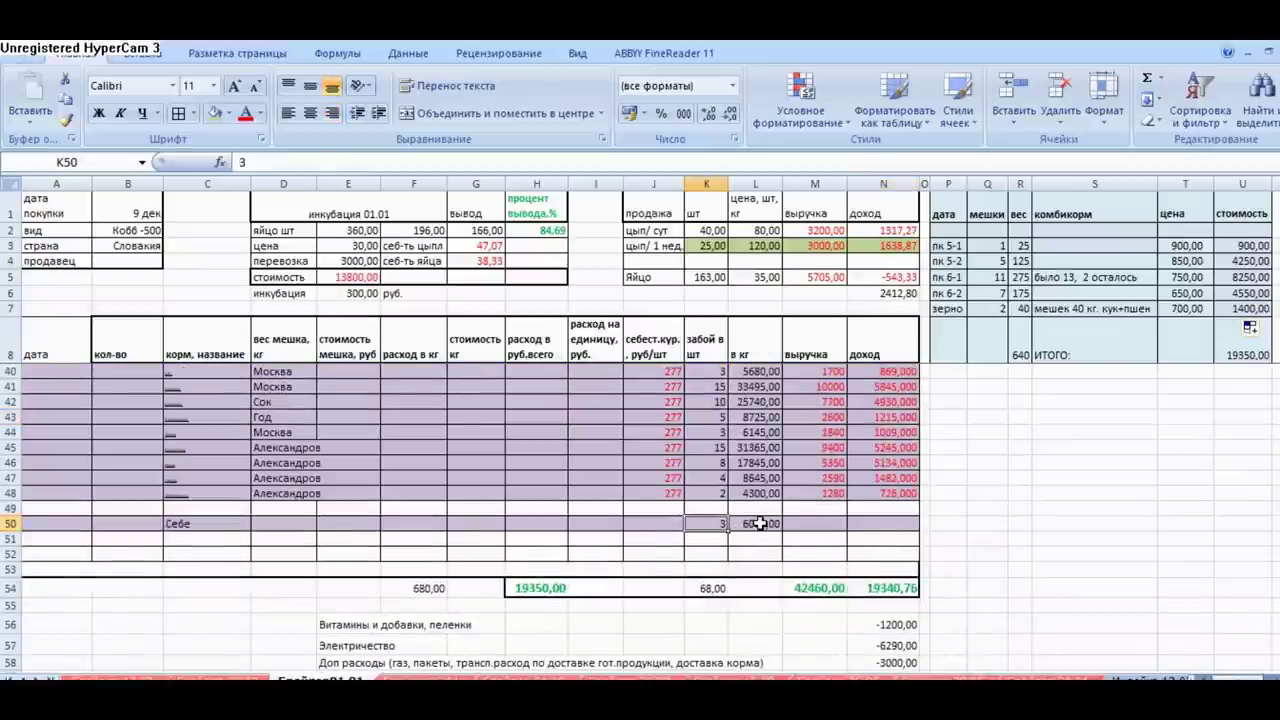
click(755, 523)
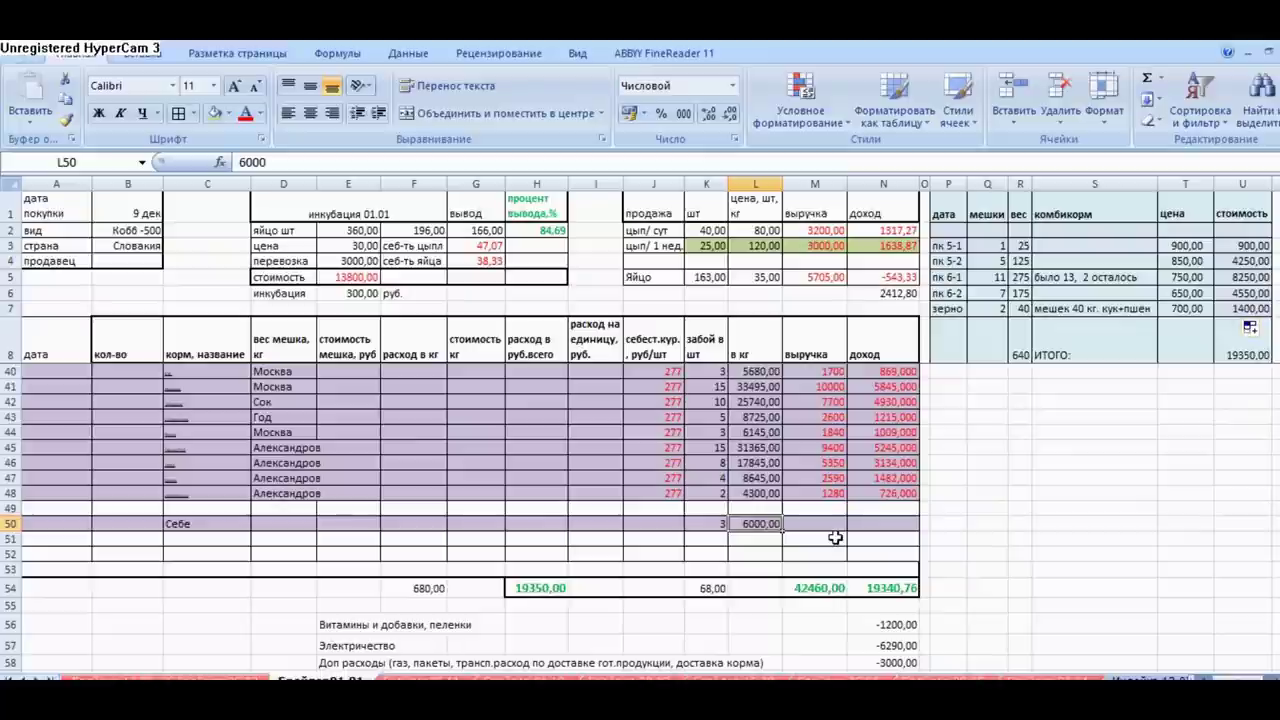
click(721, 524)
drag(721, 524, 750, 524)
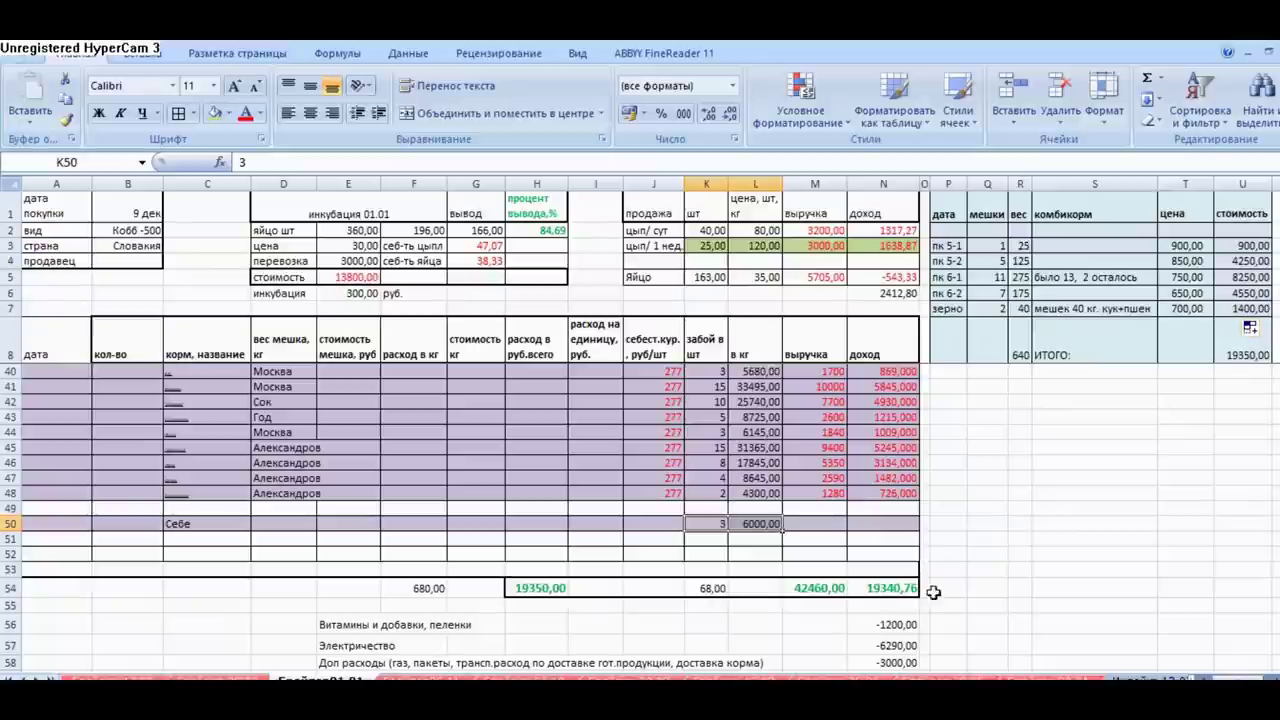
Step: Examine the sum formulas for revenue and income in the totals row beneath the sales
click(882, 590)
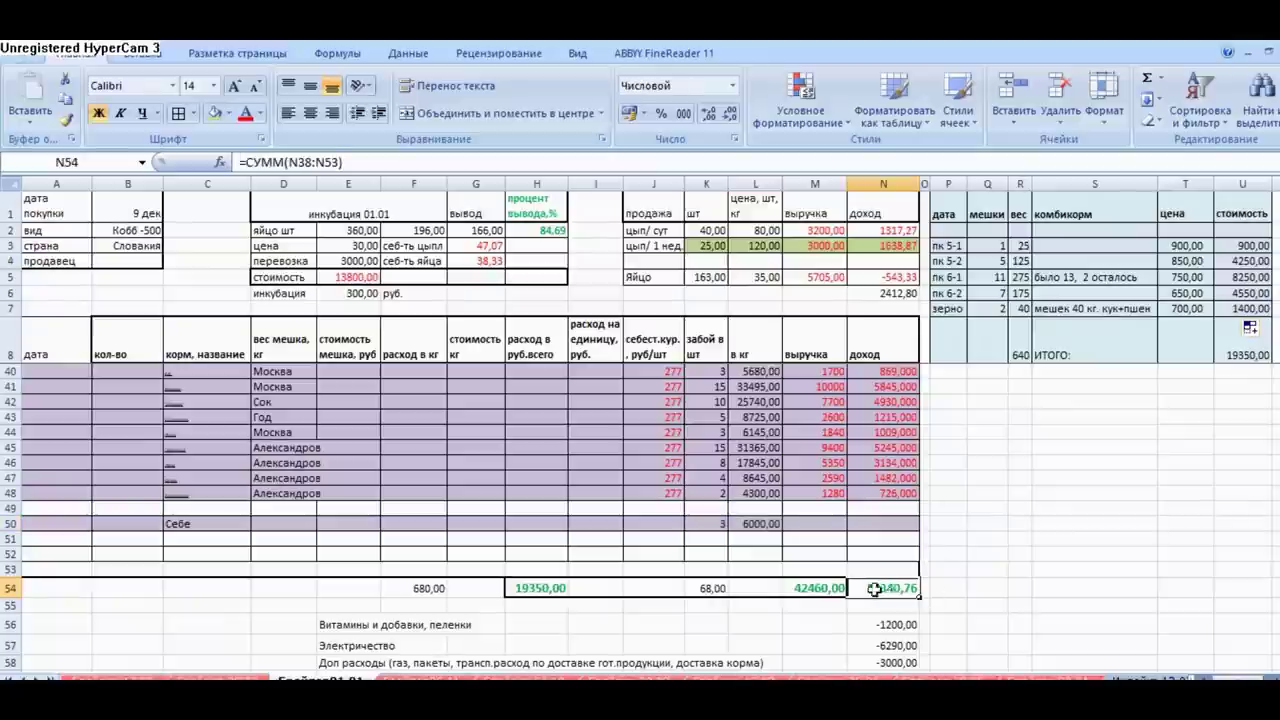
click(808, 591)
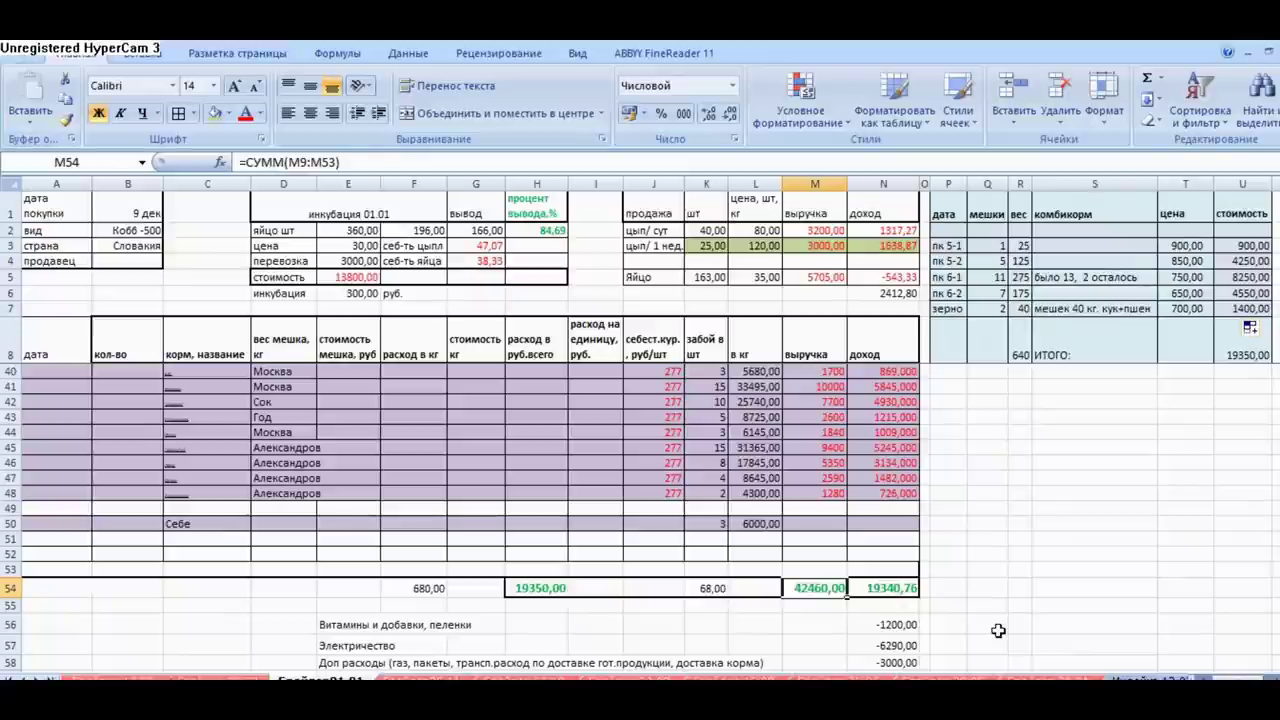
click(905, 591)
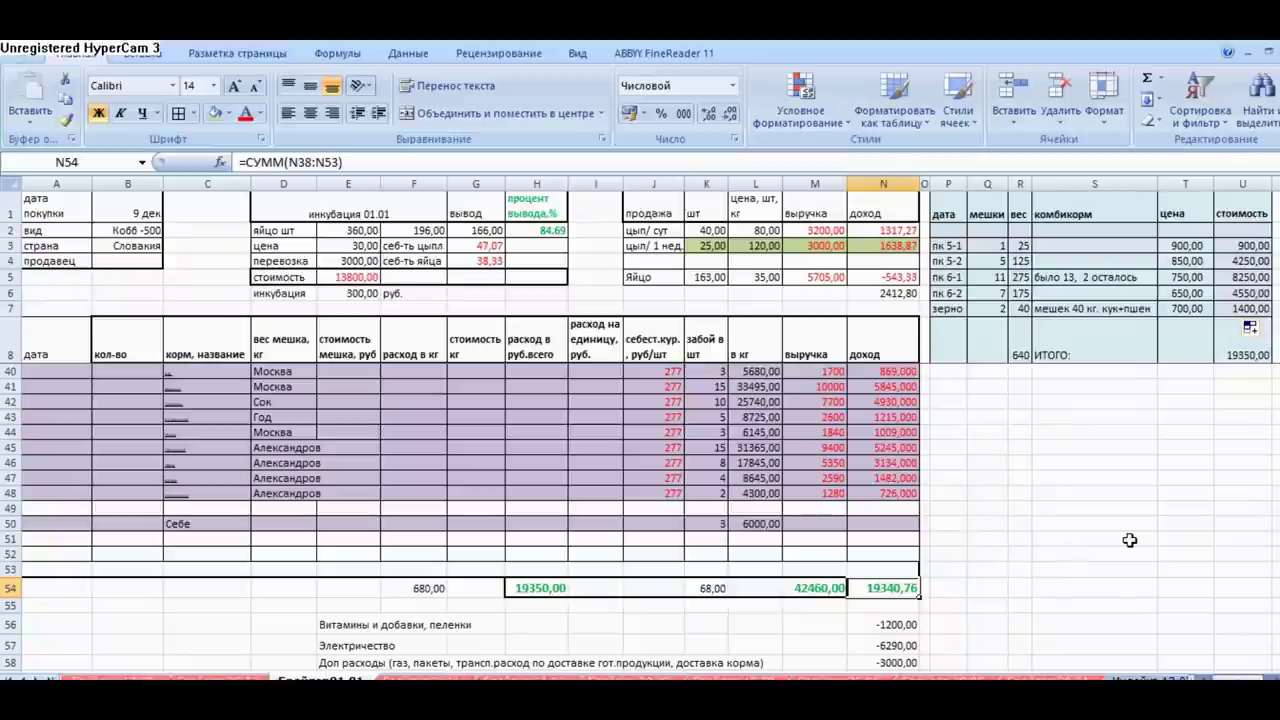
scroll(640, 520, up, 10)
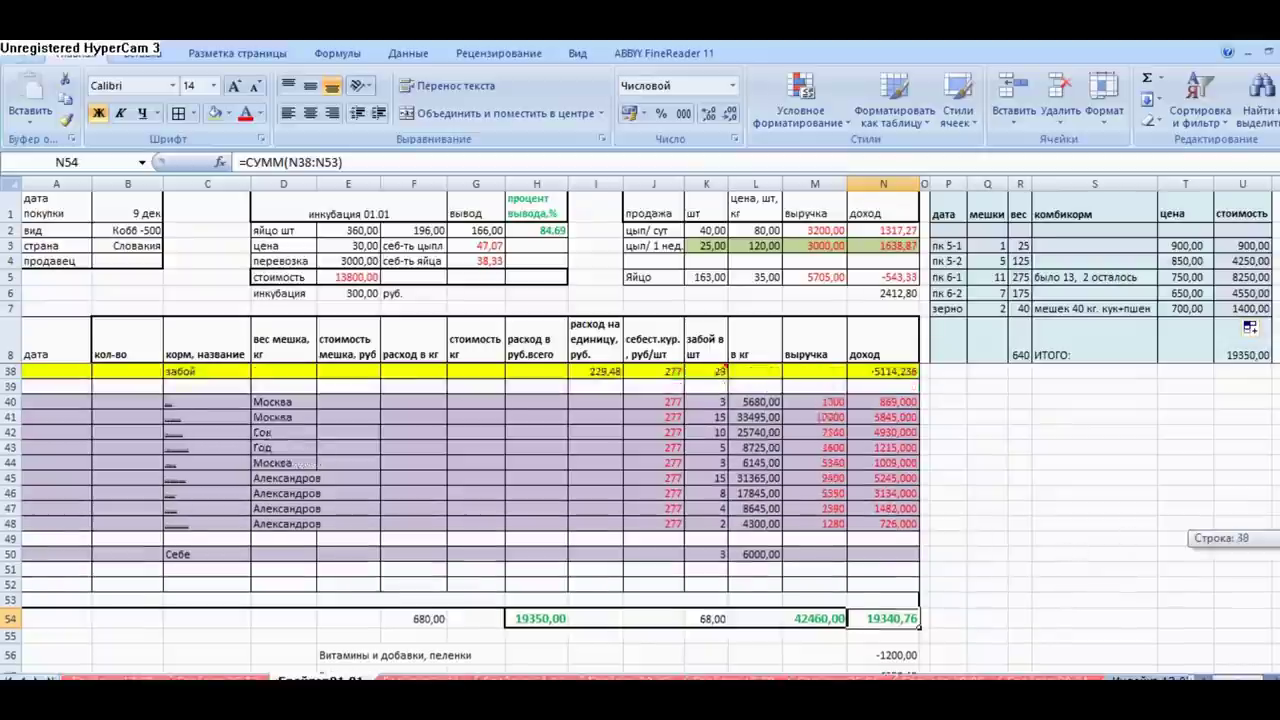
Step: Compare the Витамины и добавки, пеленки expense with the ИТОГО formula of the supplements table
scroll(640, 520, down, 12)
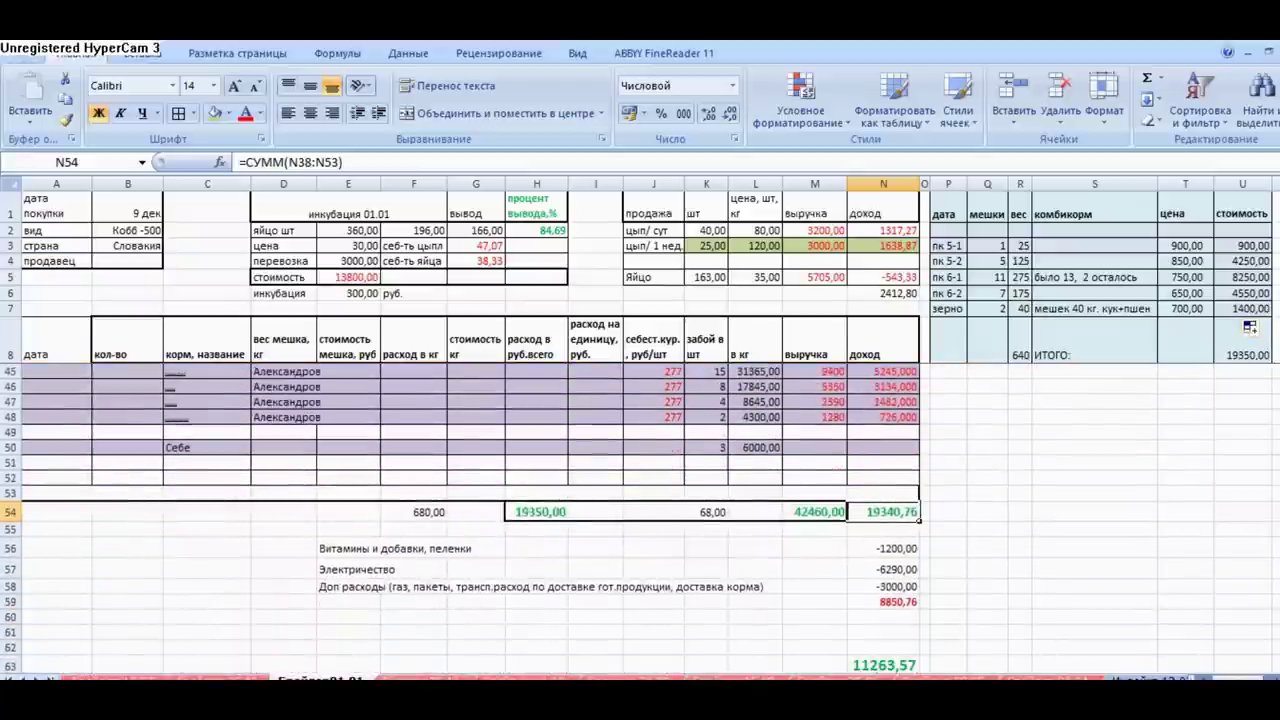
click(350, 550)
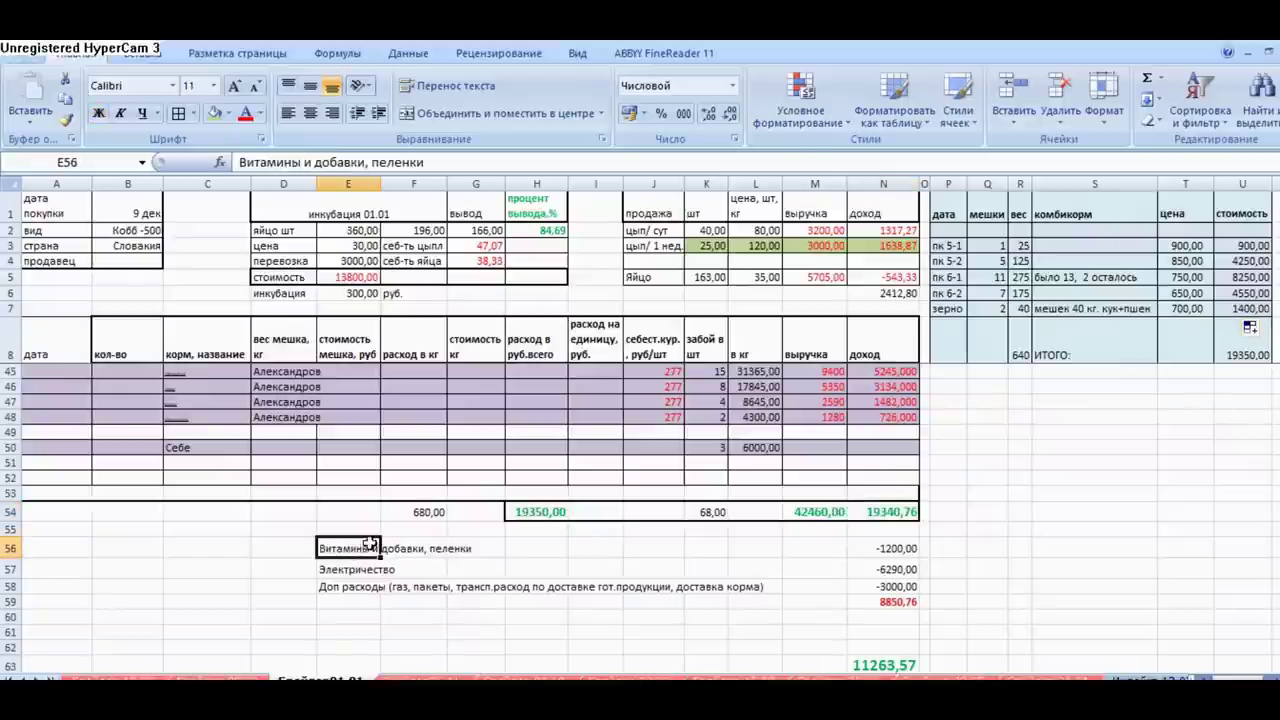
scroll(1214, 586, up, 12)
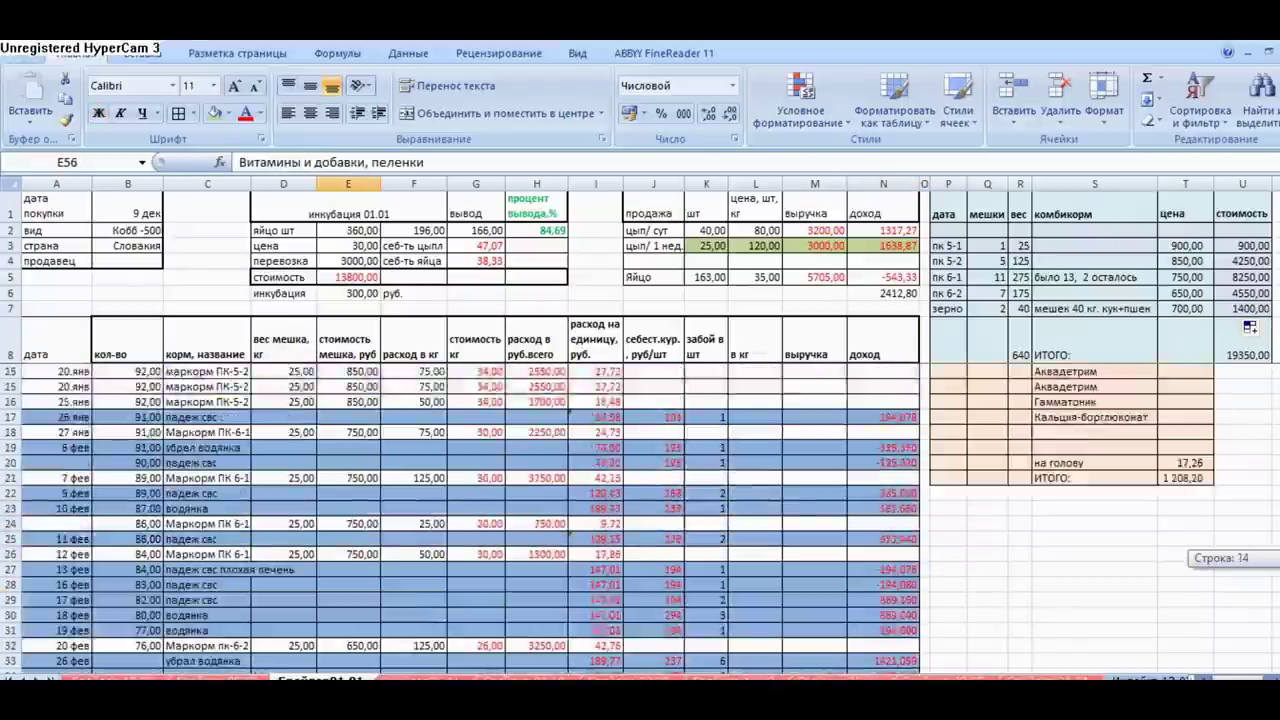
click(1185, 554)
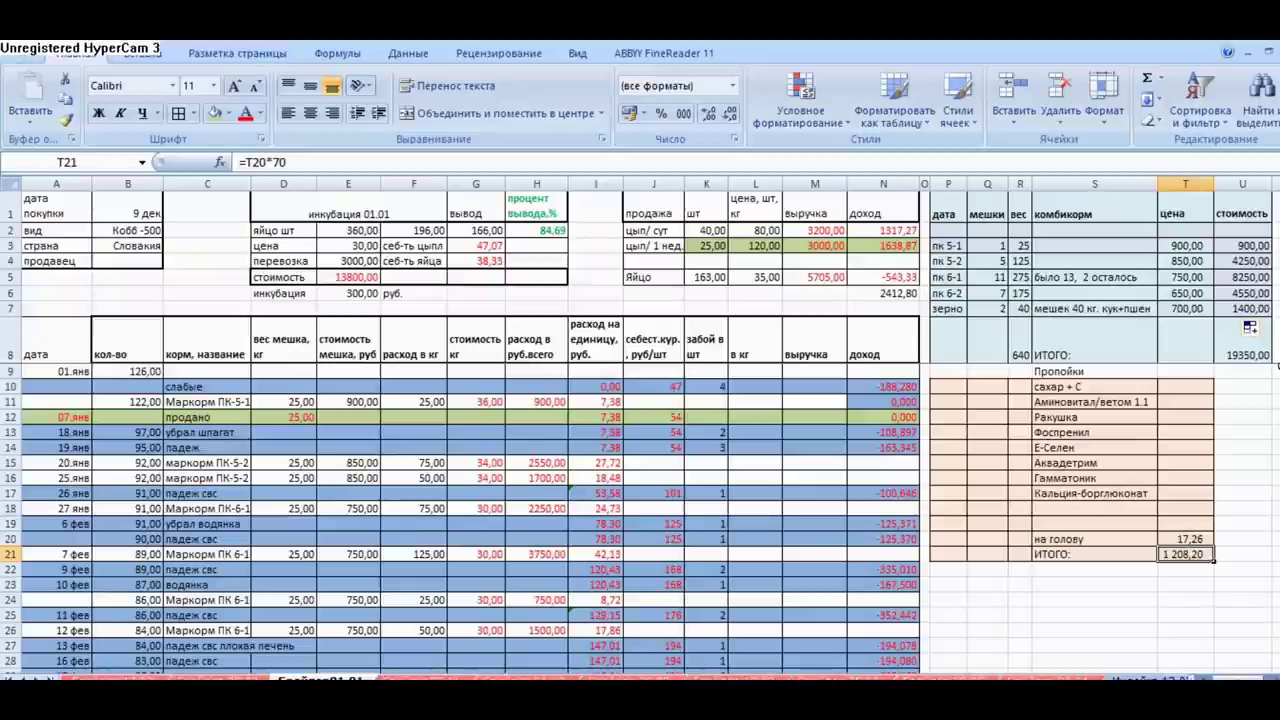
Step: Examine the Электричество expense and the Доп расходы amount below the totals row
scroll(1250, 327, down, 11)
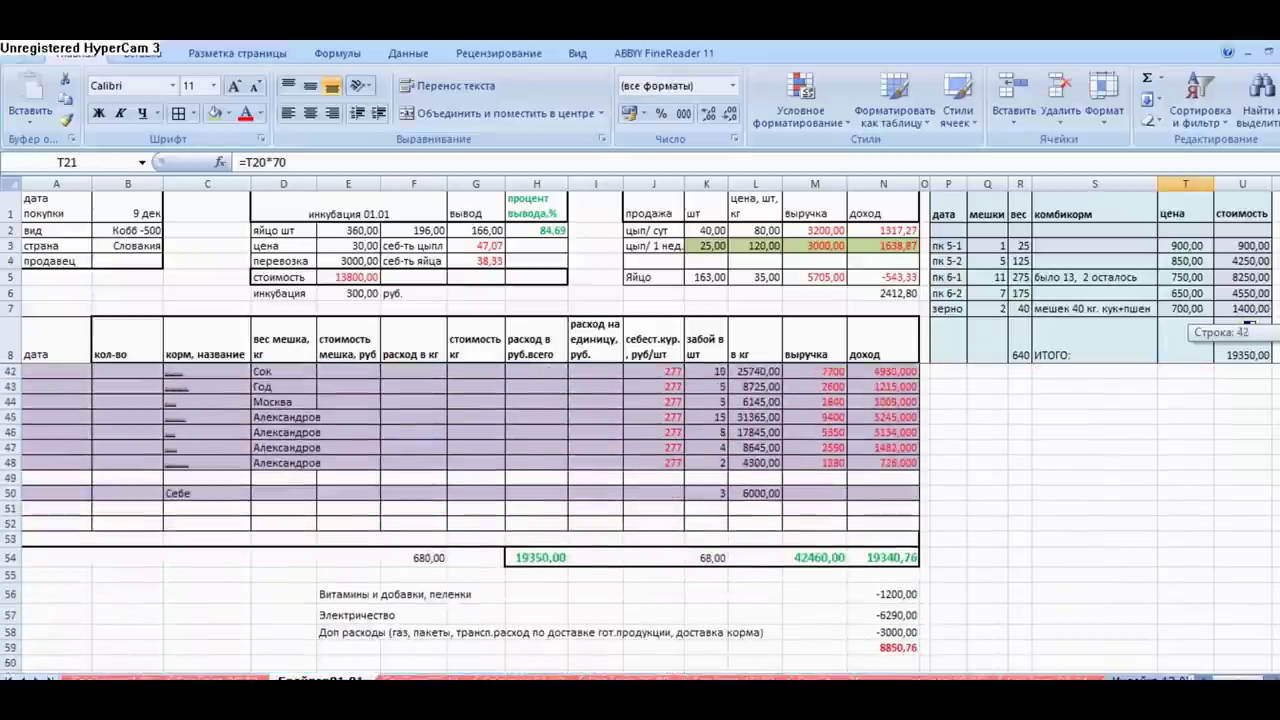
click(888, 613)
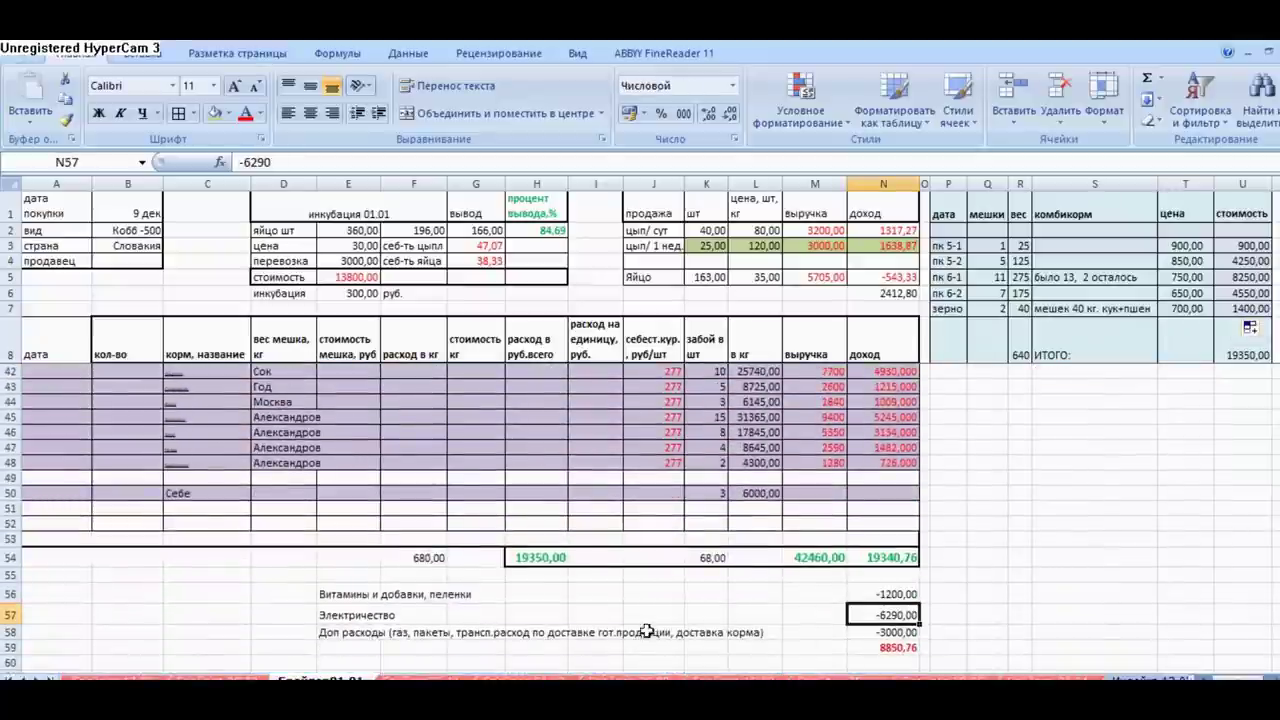
click(337, 613)
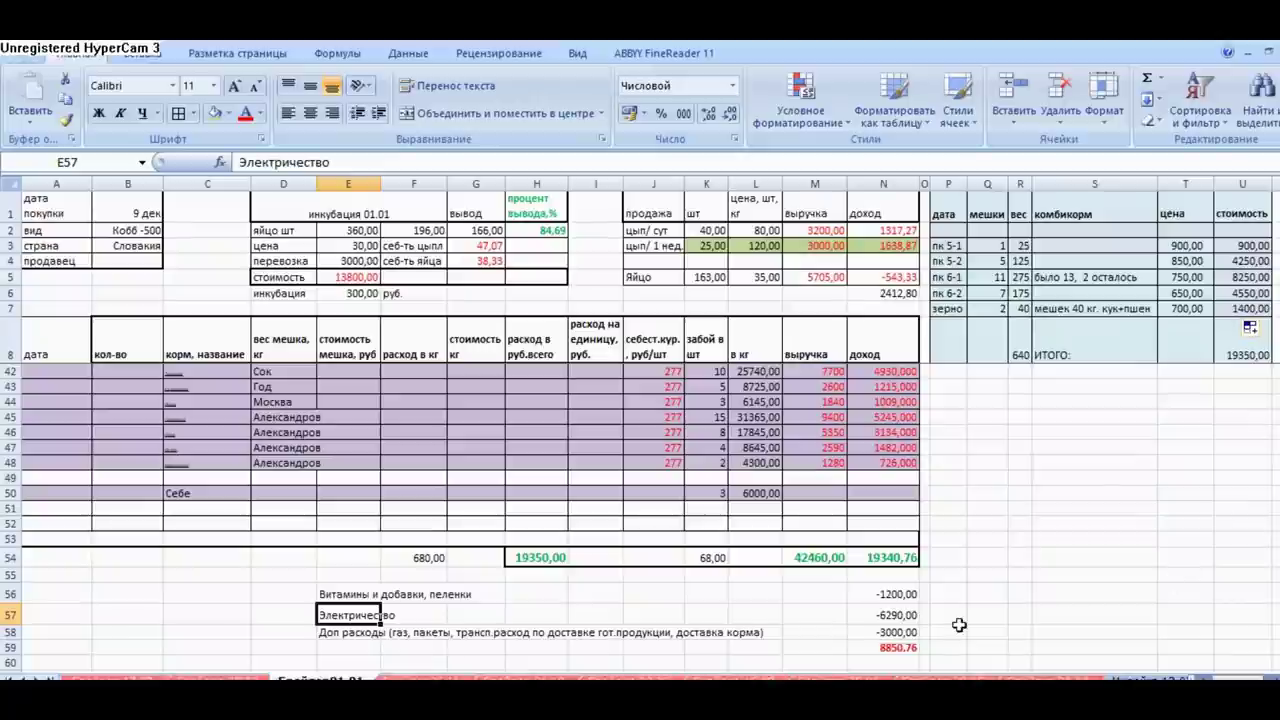
click(897, 616)
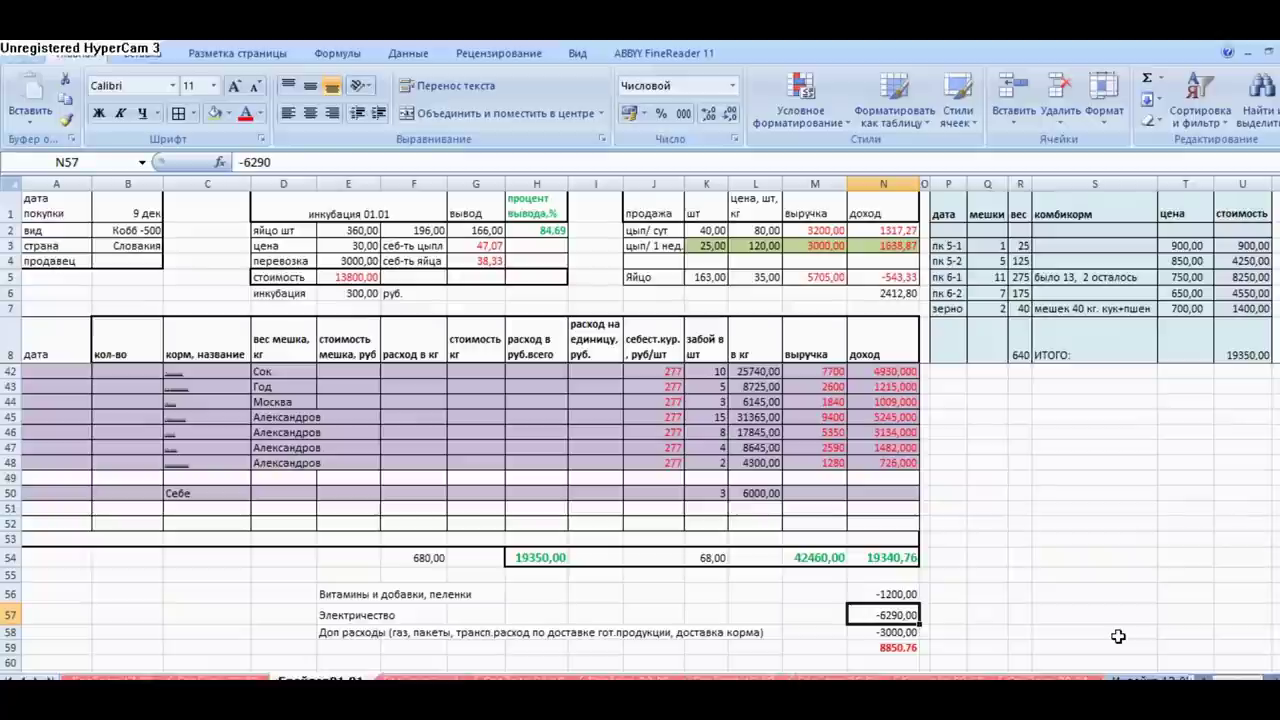
click(888, 631)
Step: Trace the formulas for income after expenses, the chick and egg sales income sum, and the final overall profit
scroll(640, 500, down, 2)
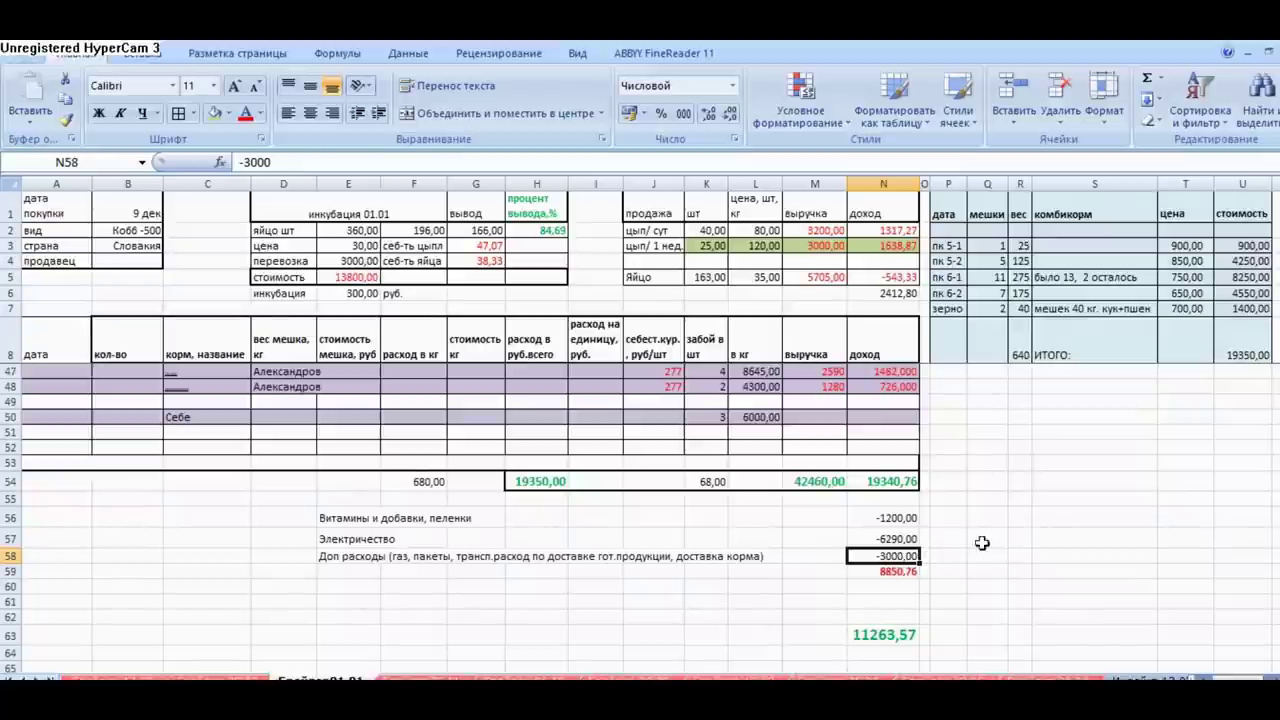
click(907, 572)
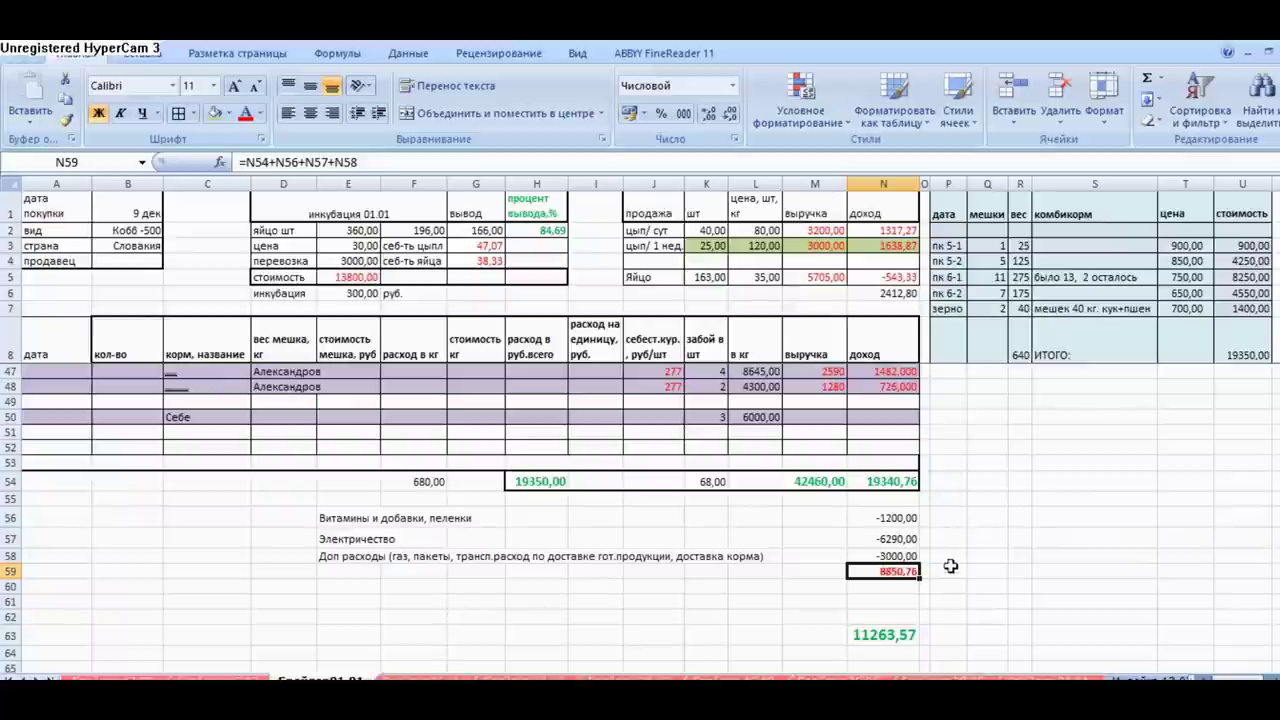
drag(1276, 640, 1276, 589)
click(884, 293)
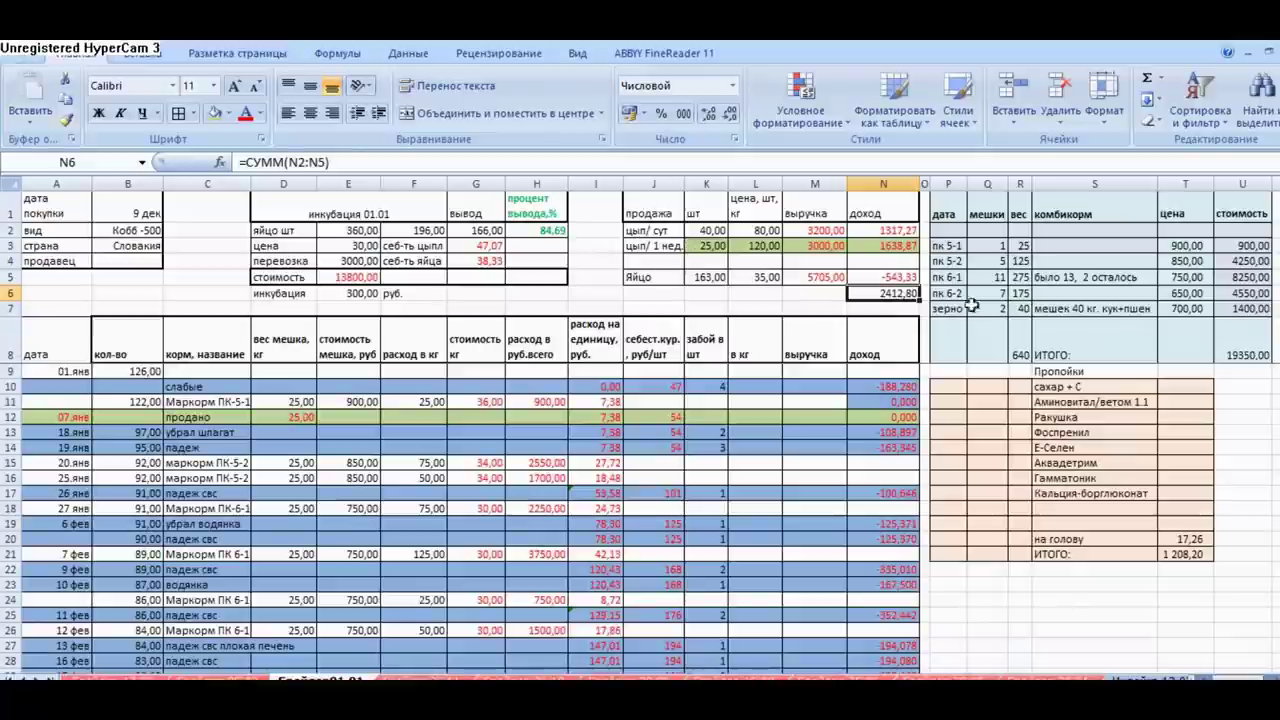
scroll(1230, 296, down, 13)
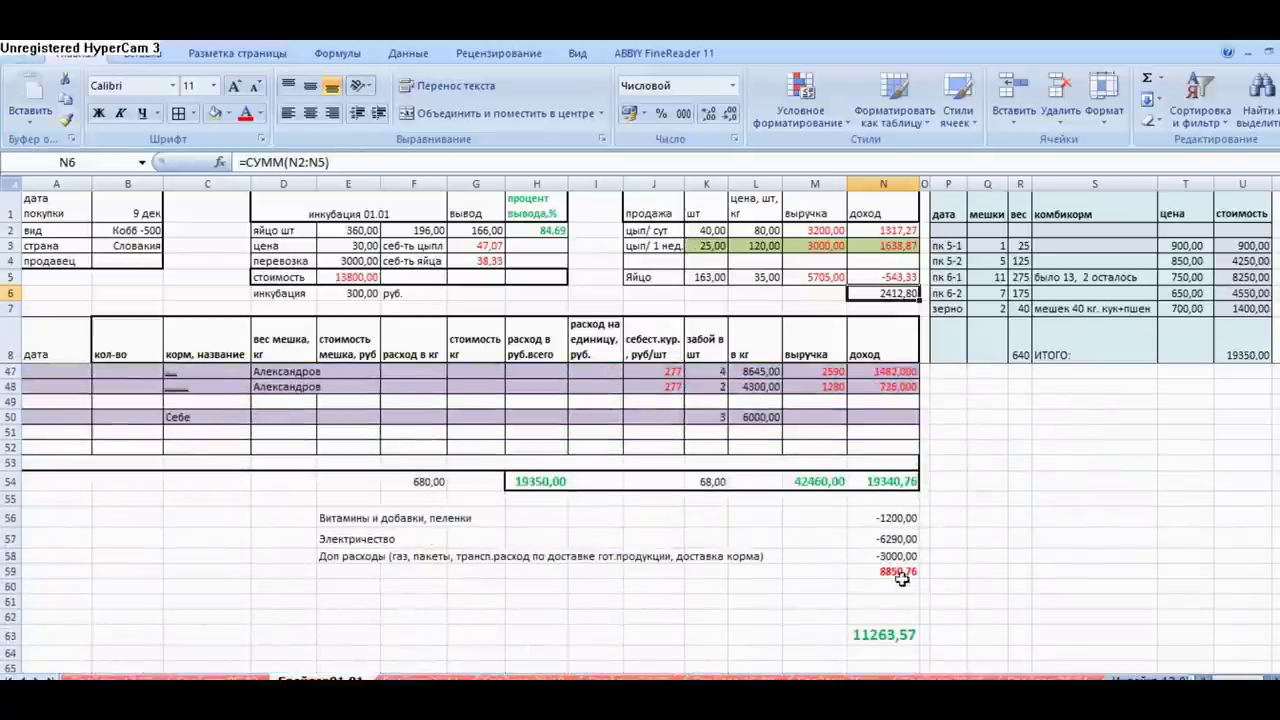
click(885, 635)
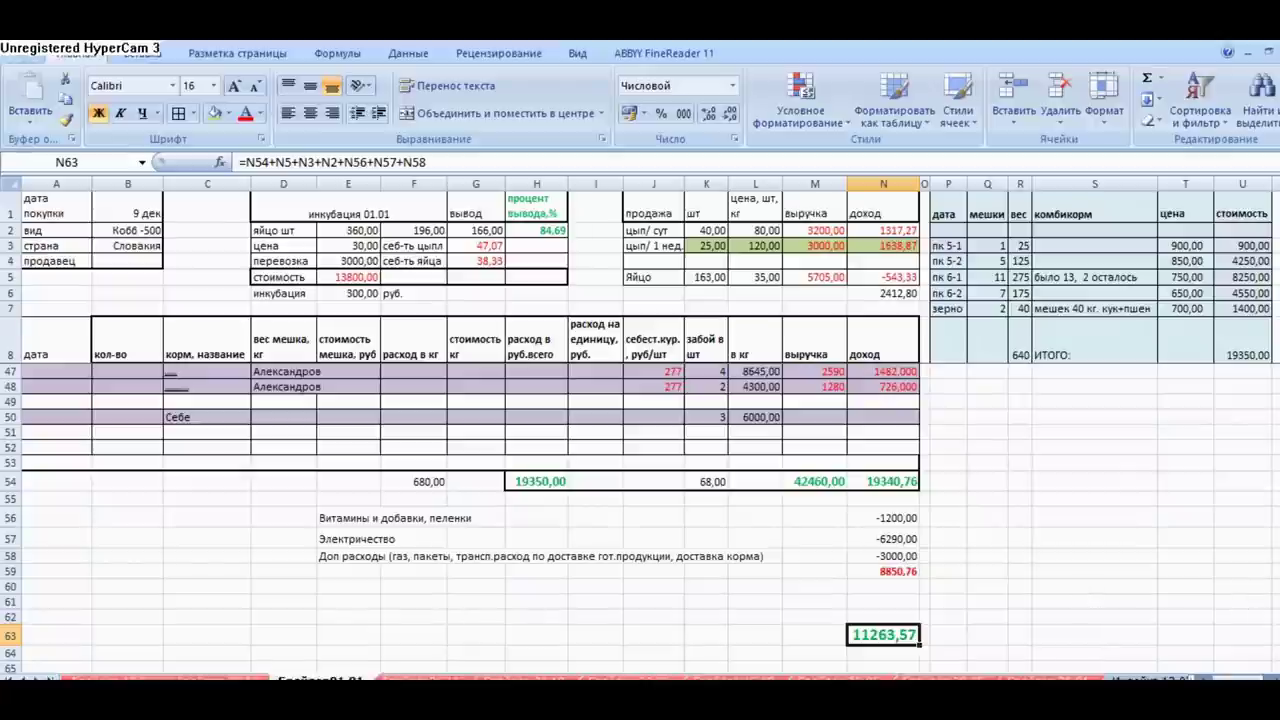
Step: Examine the slaughter row's per-bird expense formula against the feed purchase table
scroll(640, 520, up, 6)
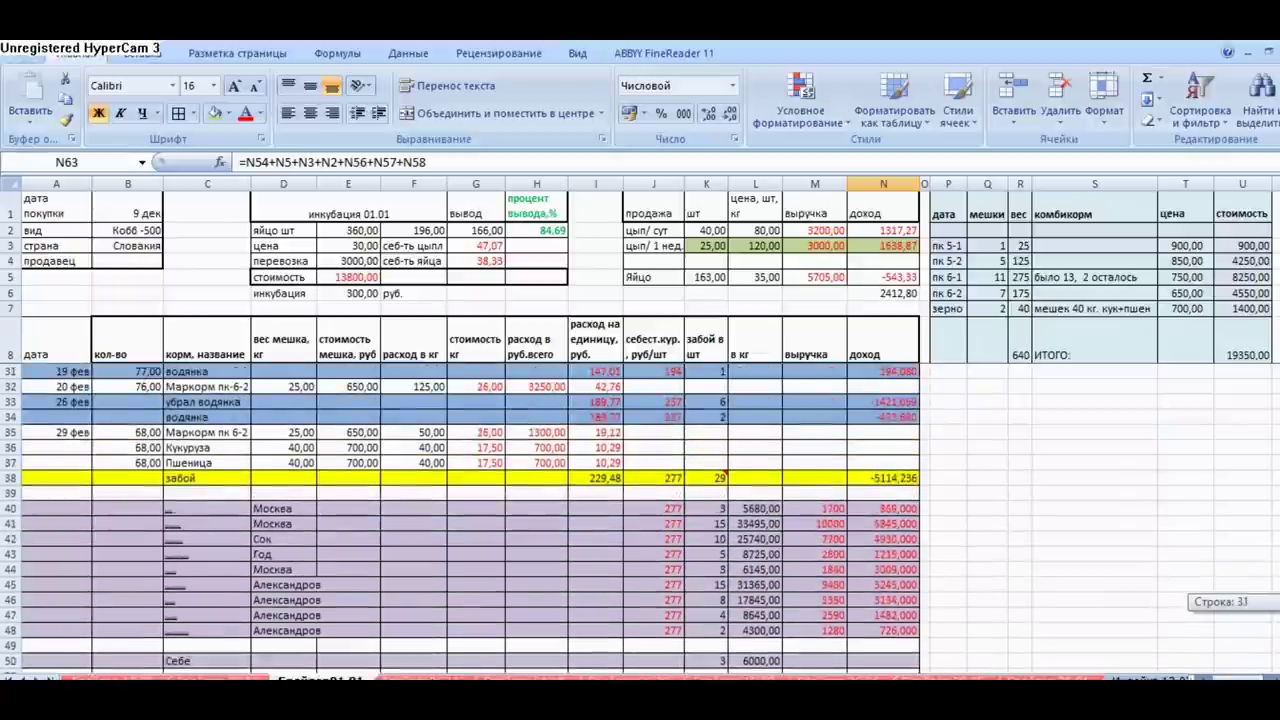
click(605, 493)
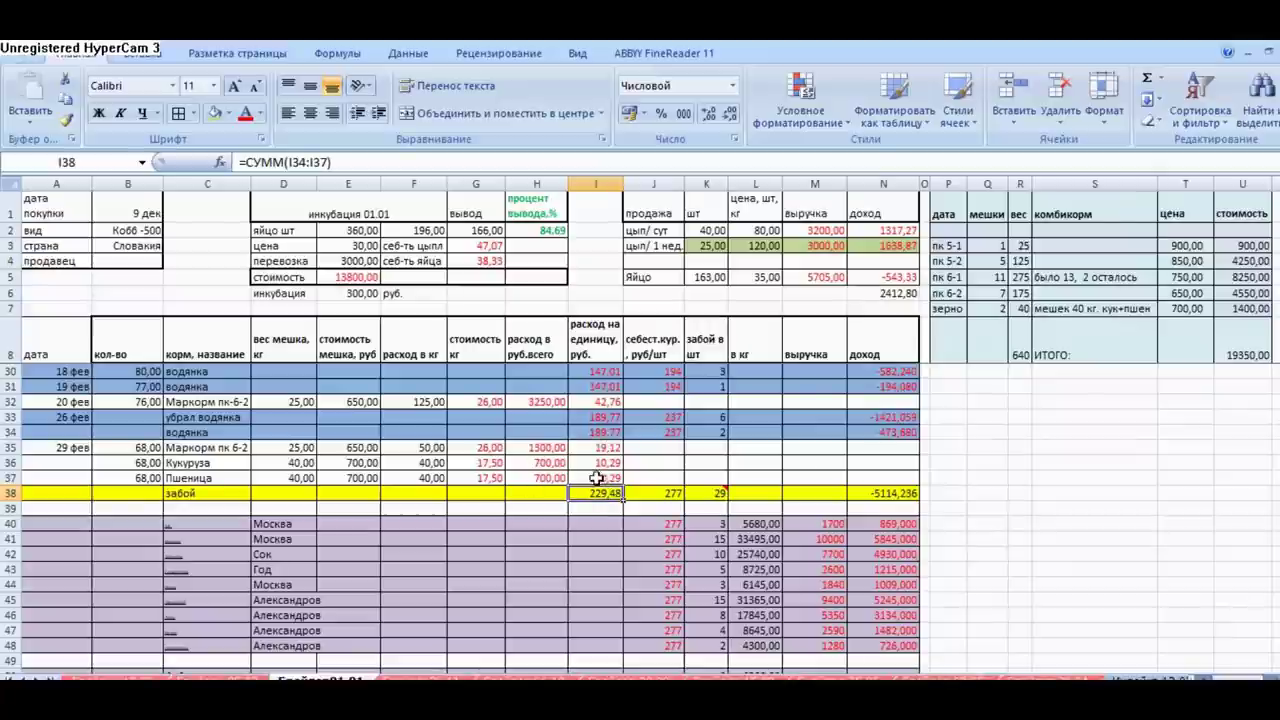
scroll(1170, 490, up, 7)
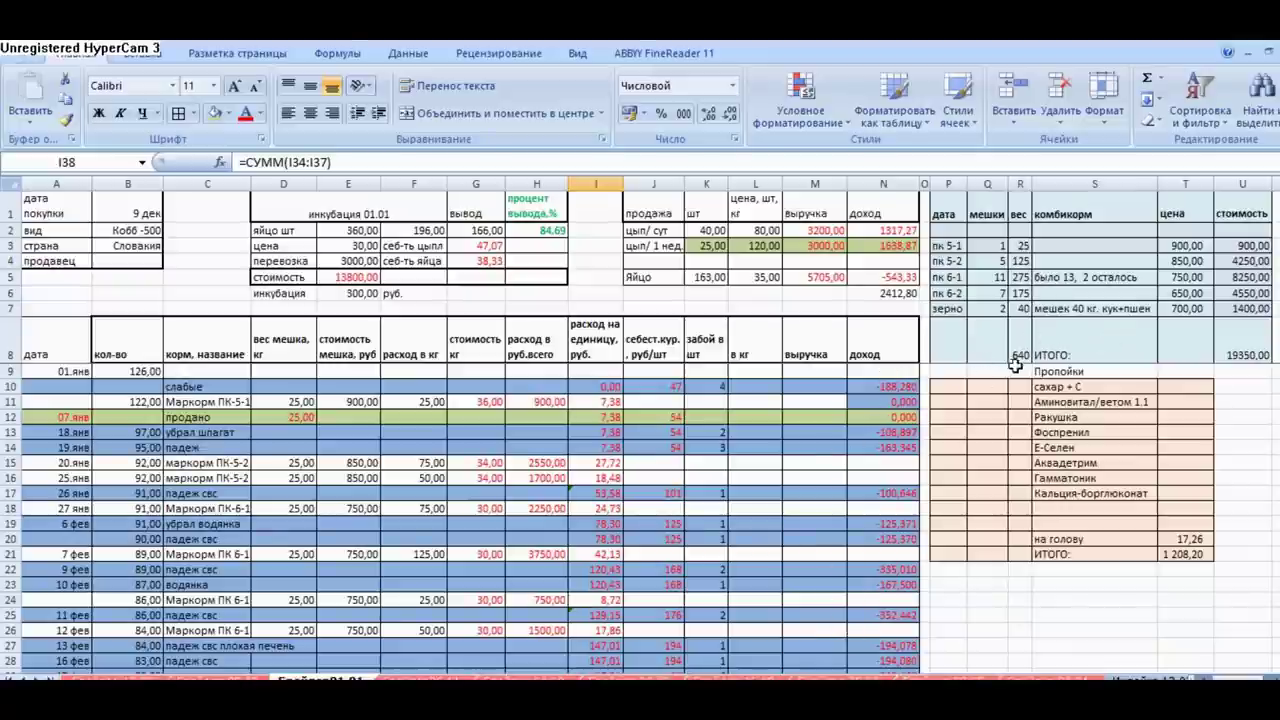
Step: Clear the weight and total cost values from the зерно row of the feed purchase table
click(1022, 308)
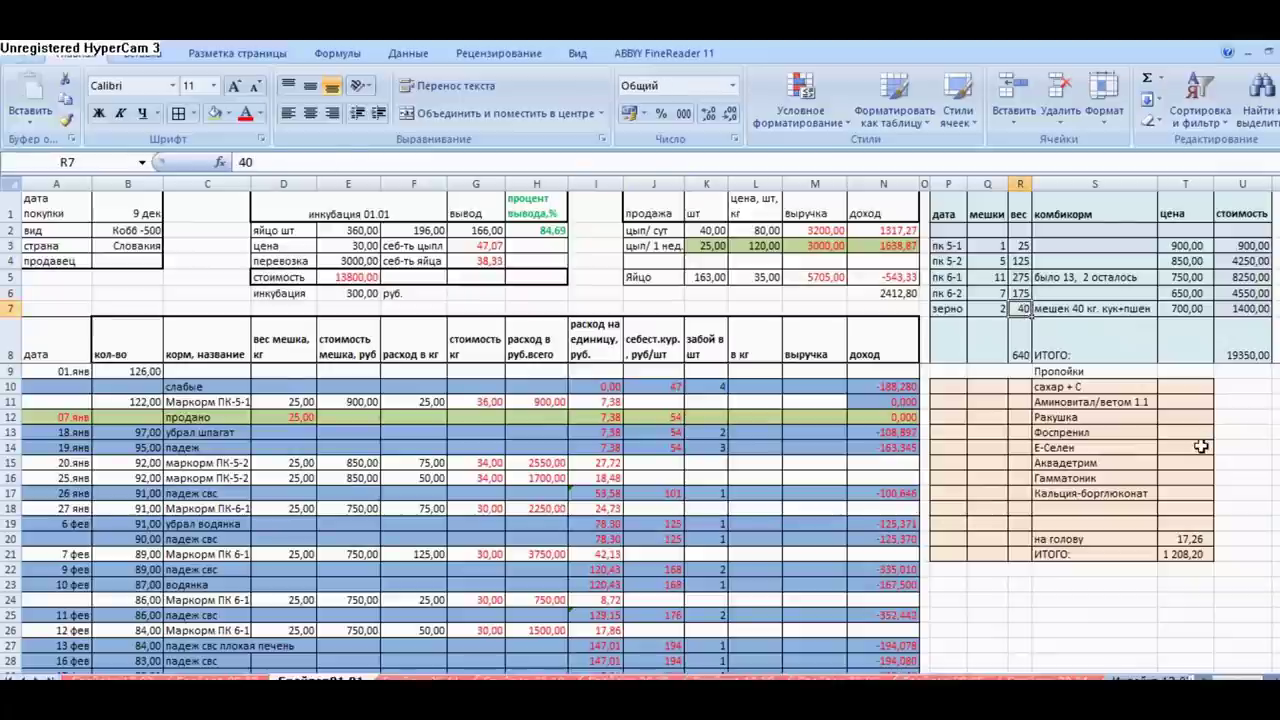
key(Delete)
click(1239, 314)
key(Delete)
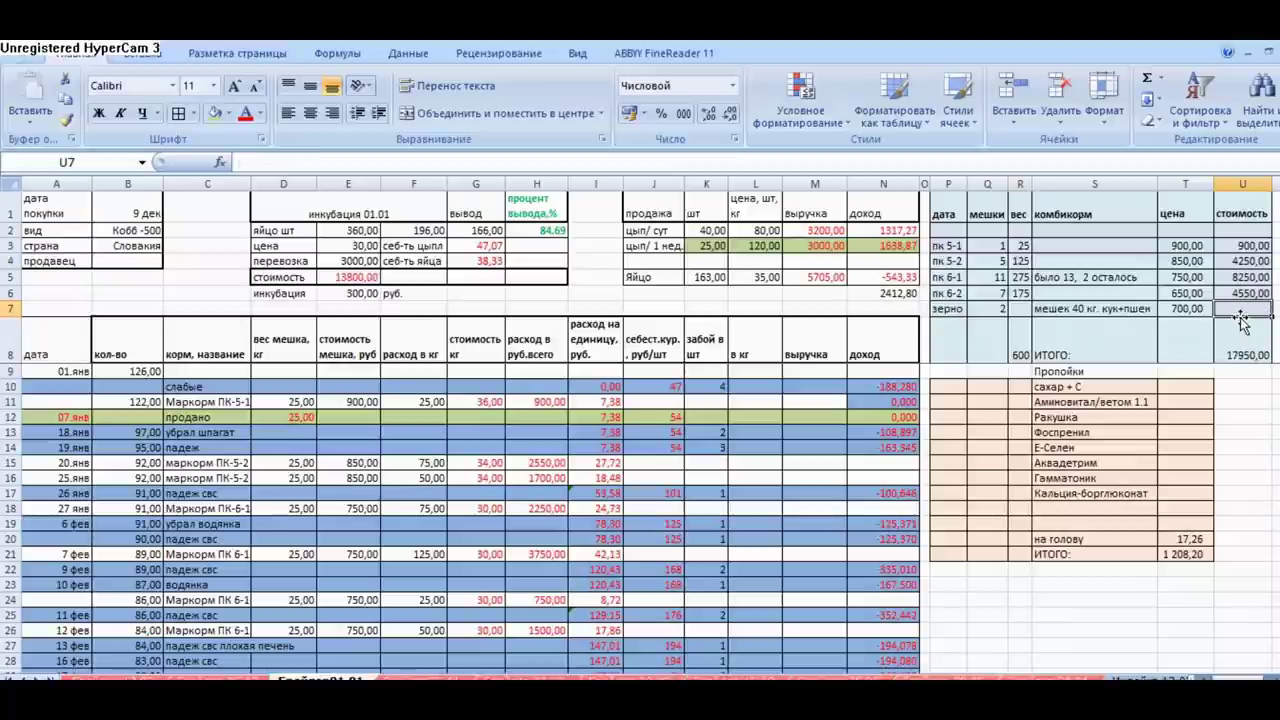
click(1238, 416)
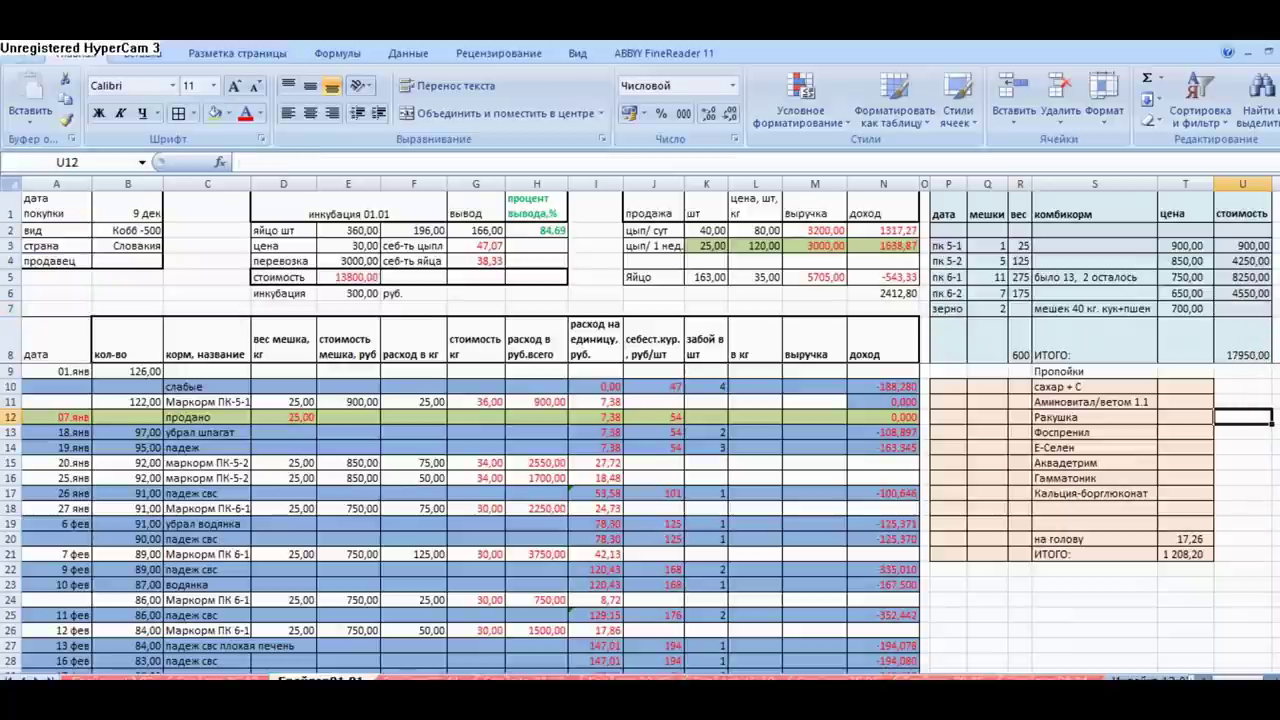
Step: Examine the feed purchase table's total cost formula and the formula for income after additional expenses
mouse_move(1276, 195)
mouse_down()
mouse_move(1276, 330)
mouse_move(1276, 195)
mouse_up()
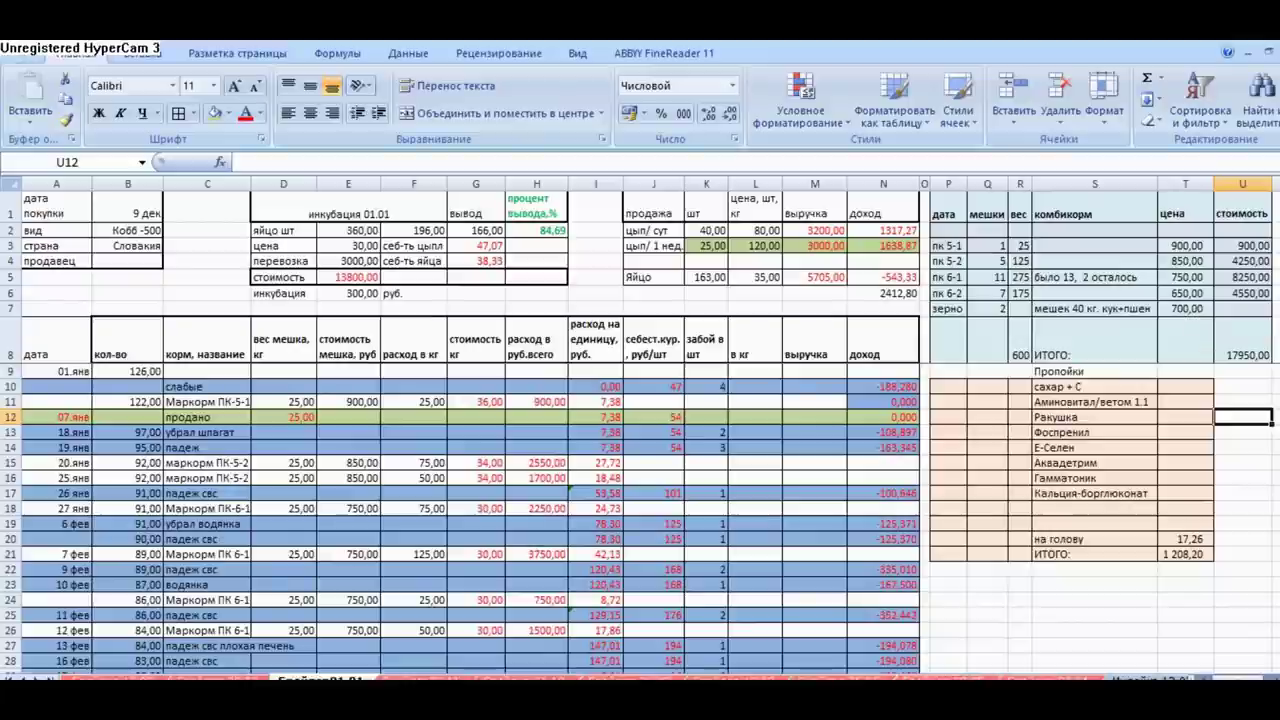
click(1257, 345)
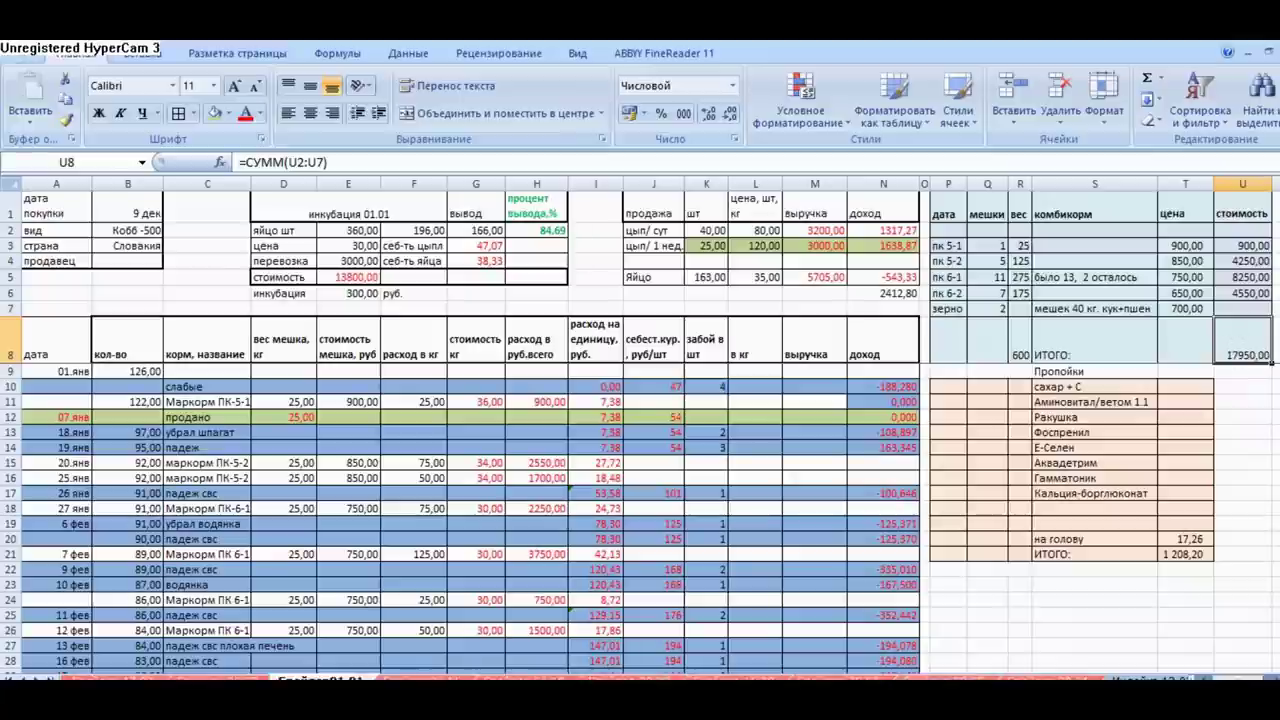
drag(1274, 298, 1275, 304)
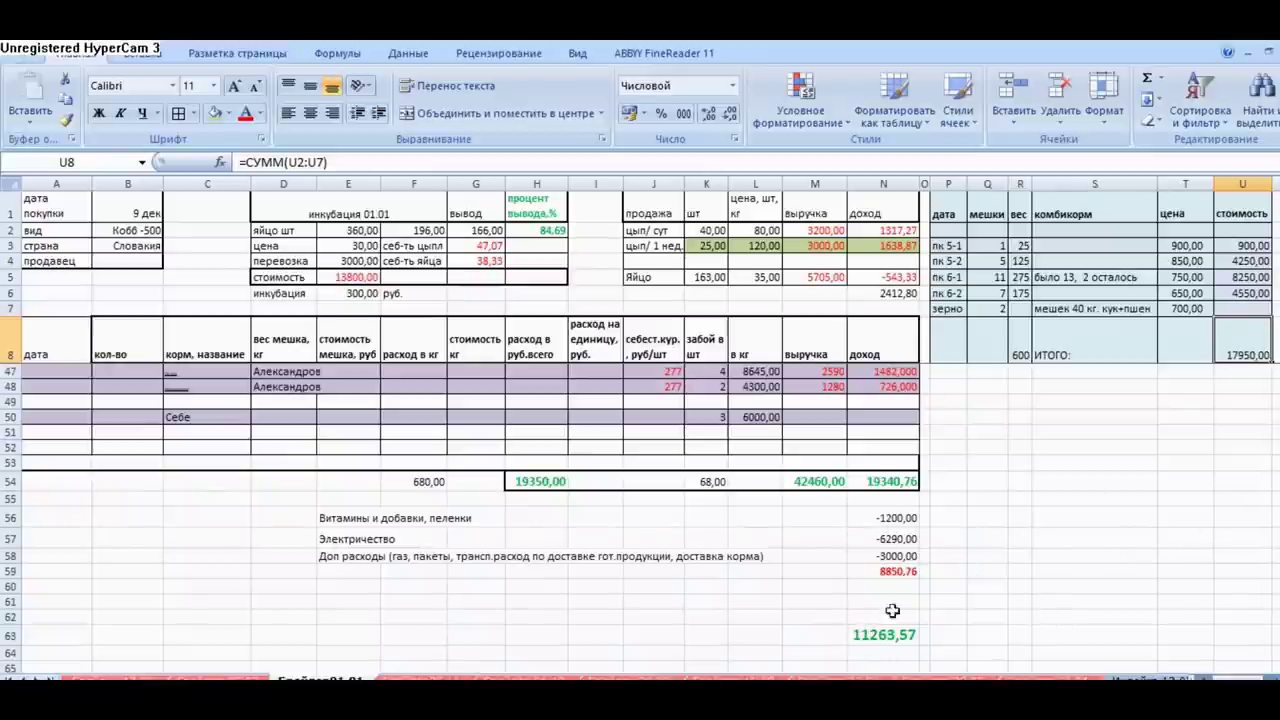
click(904, 569)
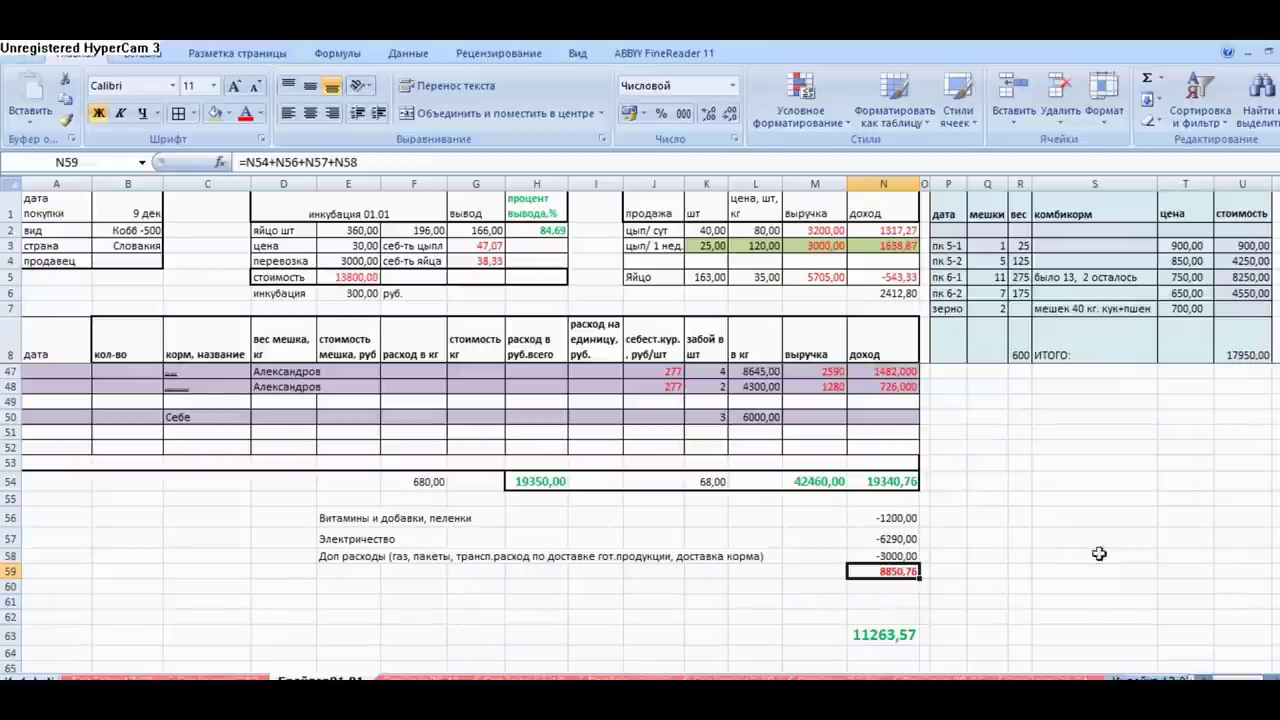
drag(1279, 571, 1279, 380)
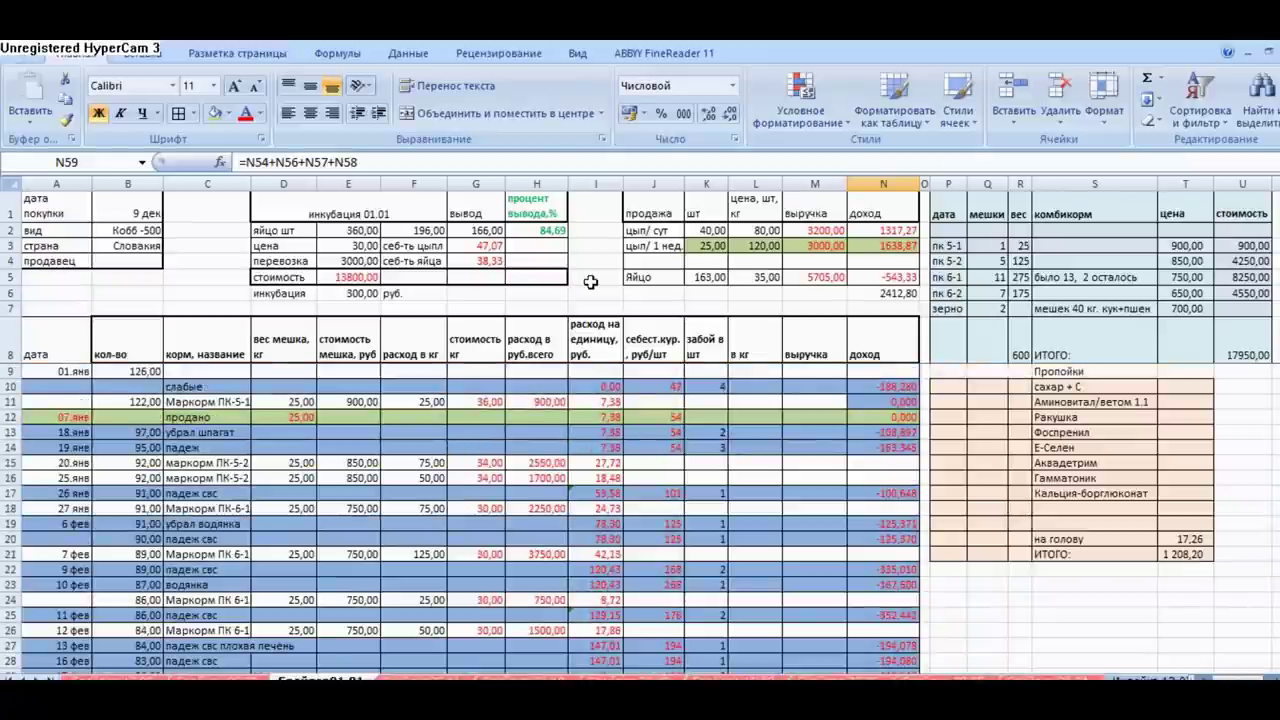
click(1018, 615)
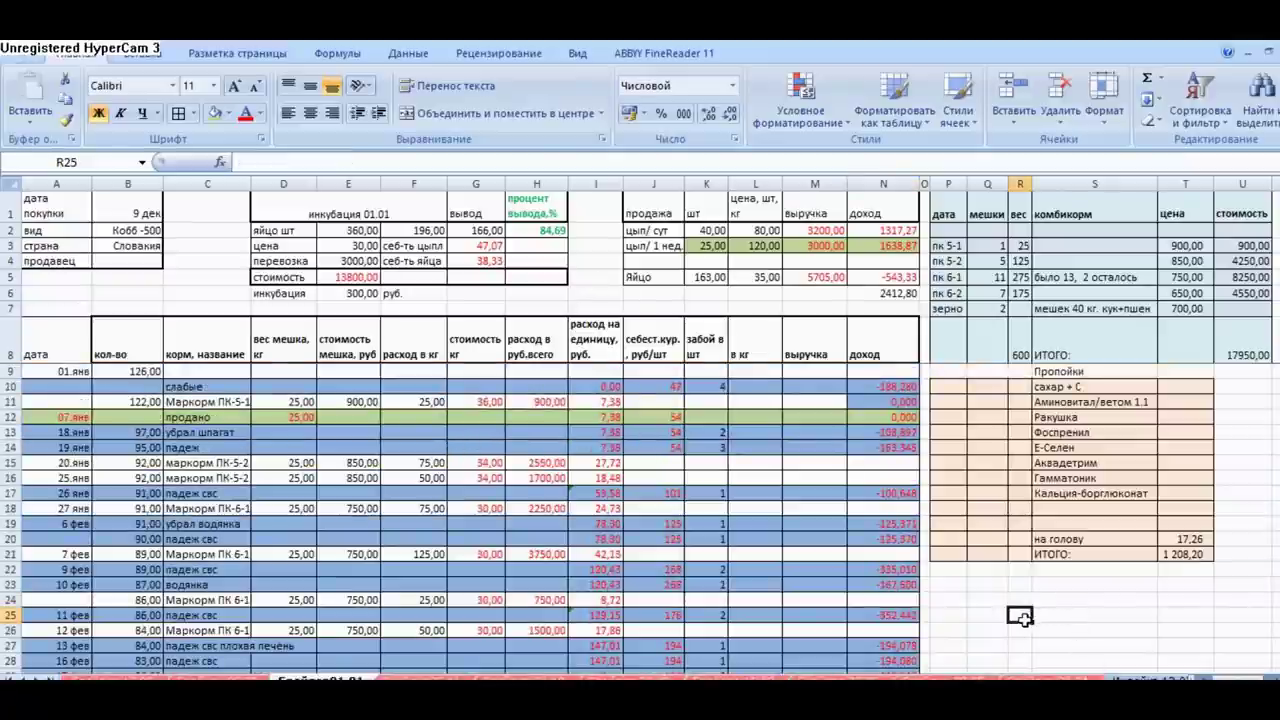